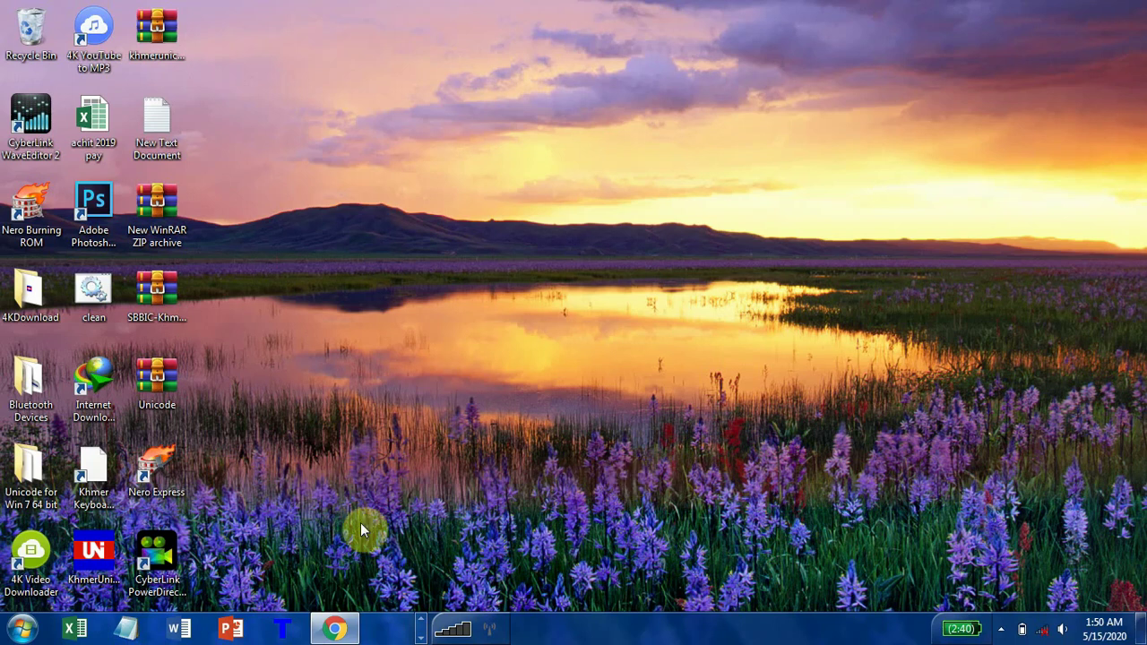
Start PowerDirector 12 in the Full Feature Editor and switch the media library to the Color Boards.
double_click(156, 553)
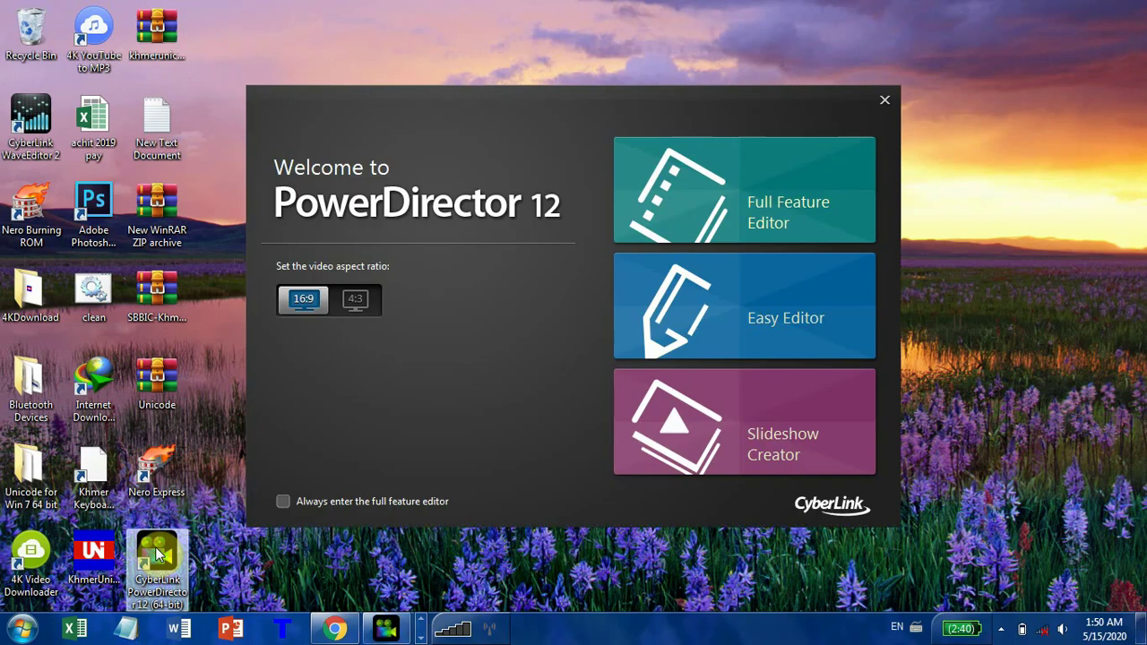
click(757, 198)
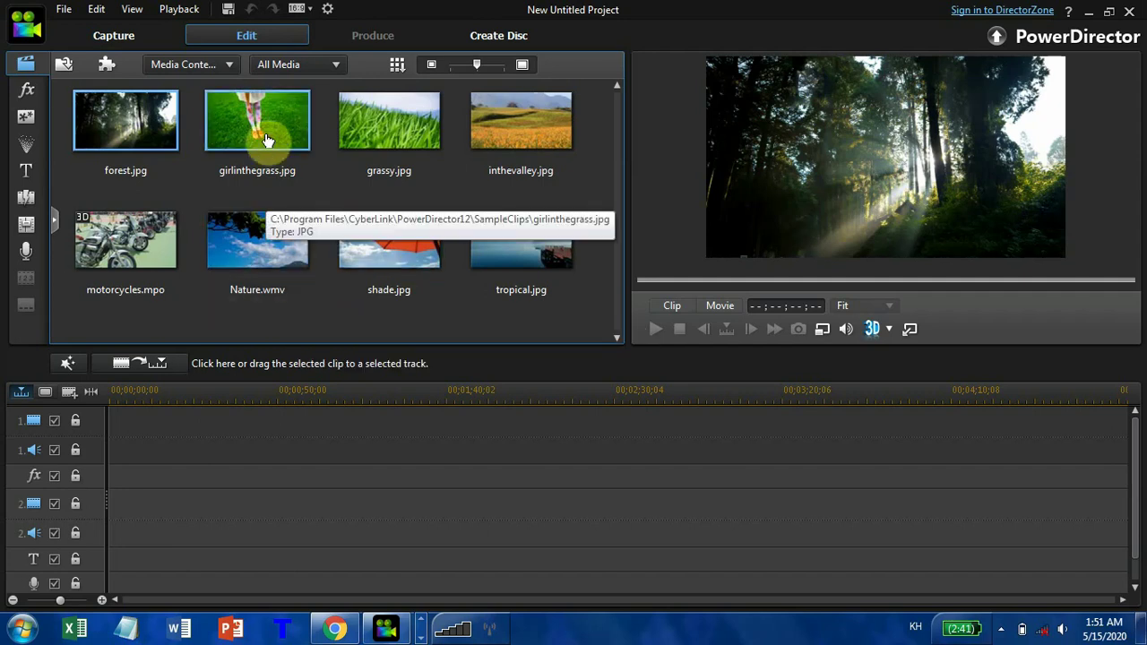
click(231, 65)
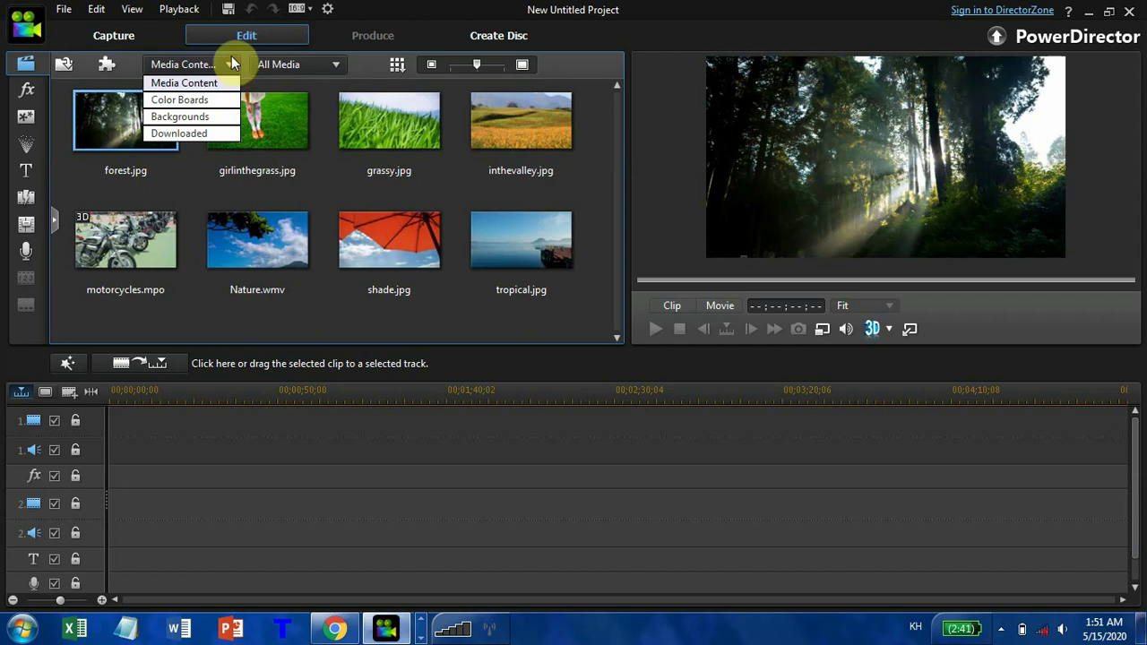
click(197, 116)
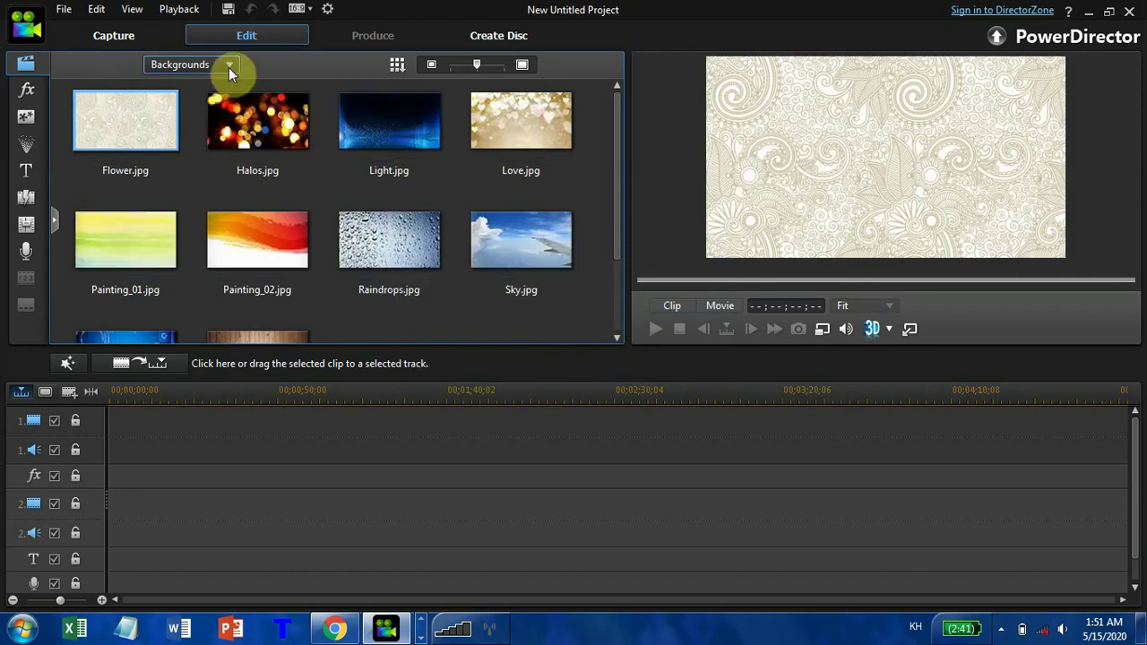
click(228, 66)
click(203, 101)
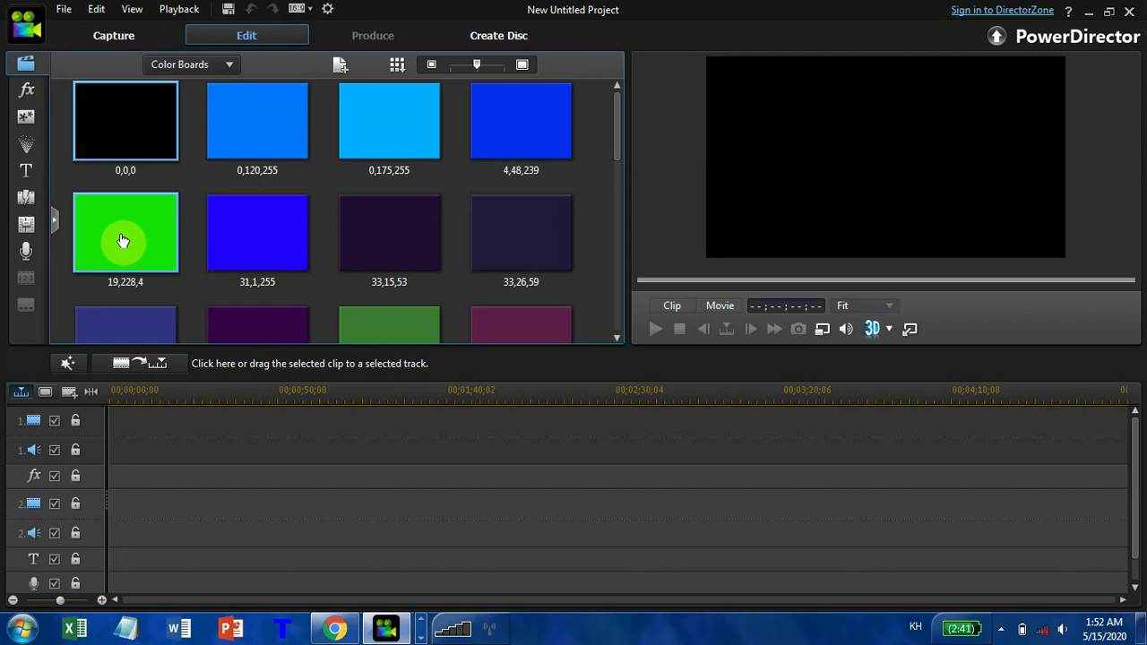
click(259, 233)
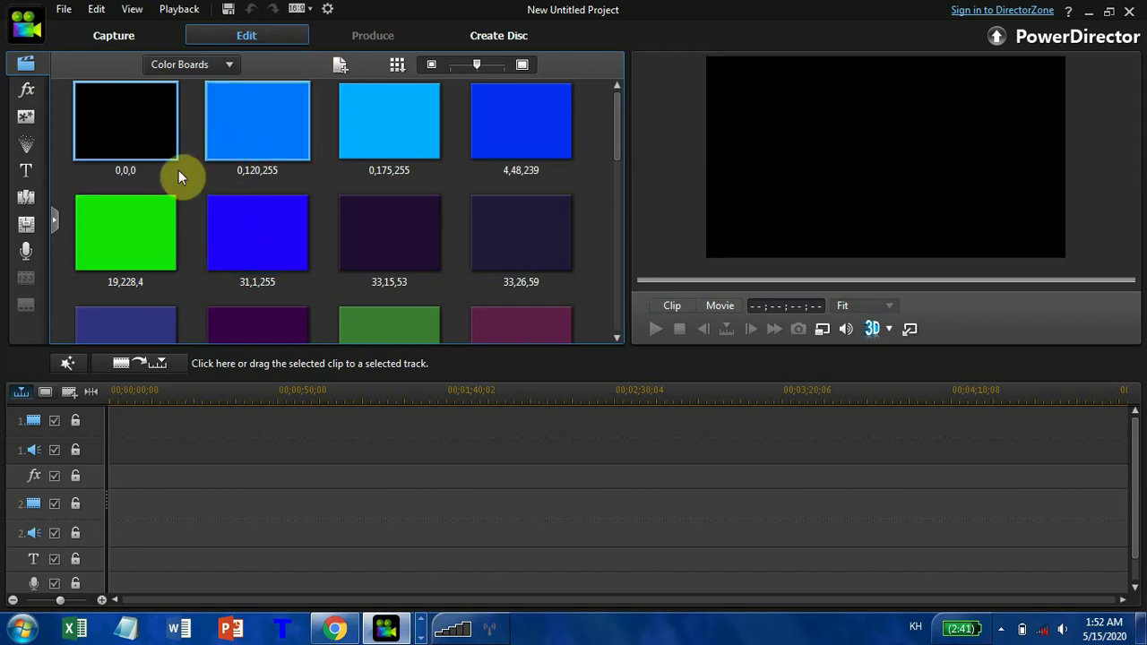
Set the 2D snapshot file format to .png in the File preferences and apply the settings.
click(329, 10)
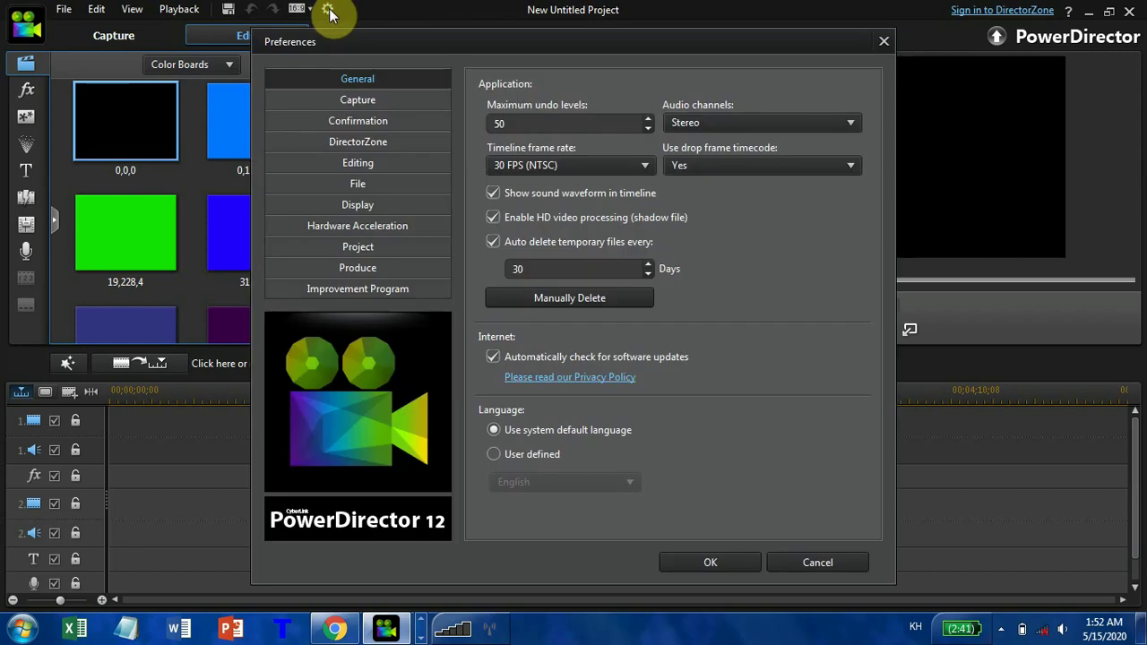
click(355, 185)
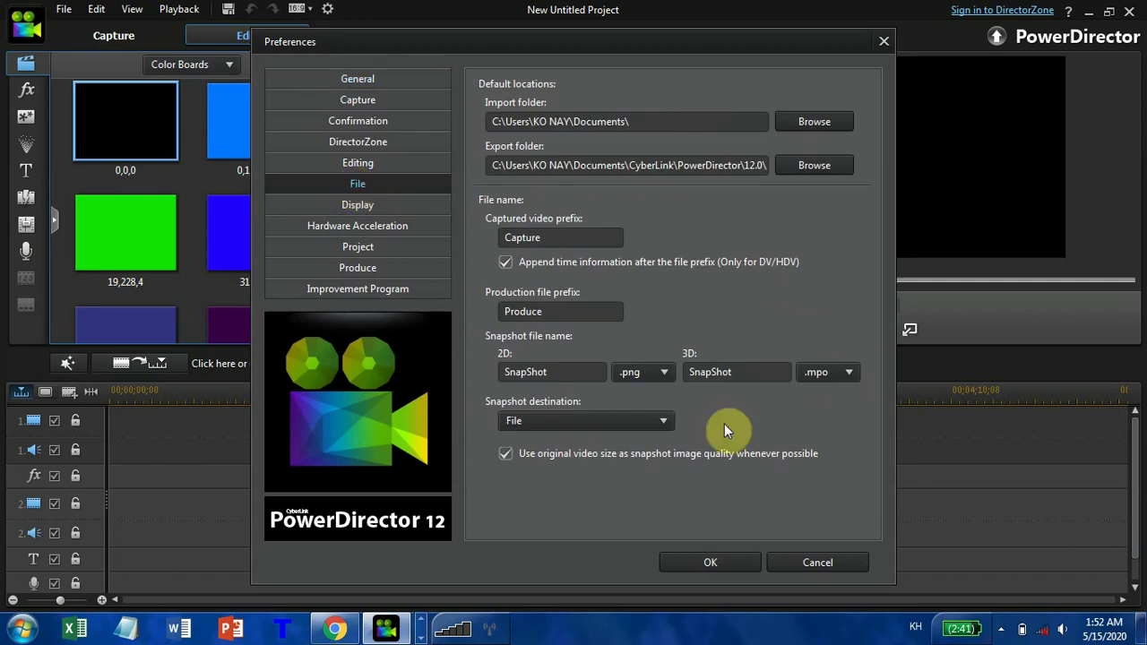
click(661, 374)
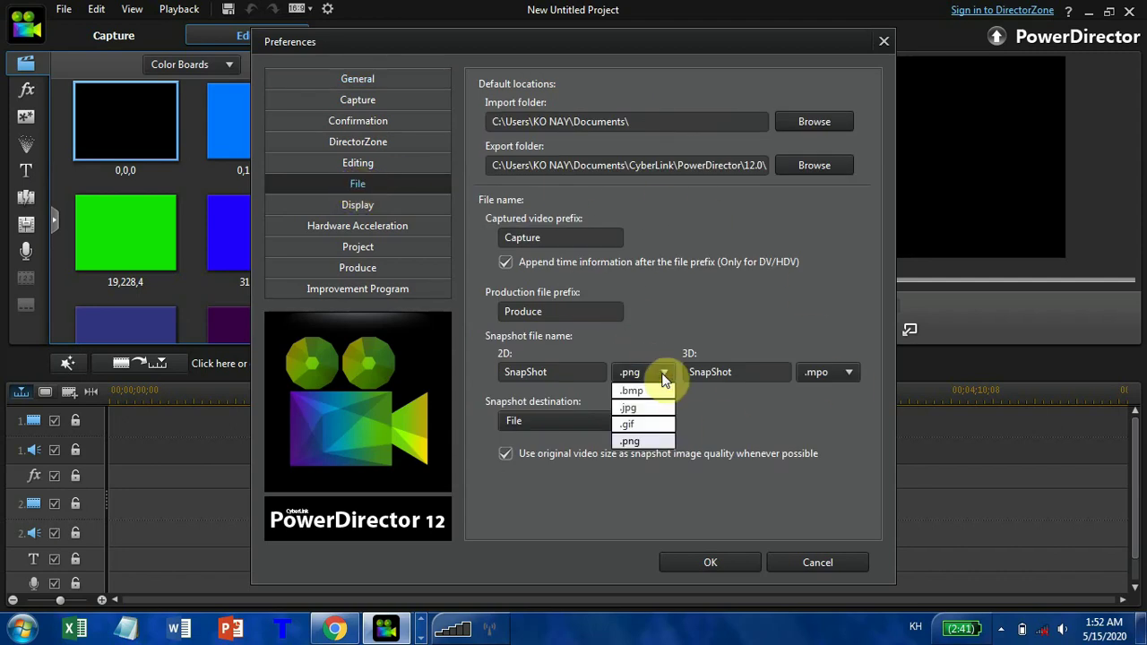
click(645, 442)
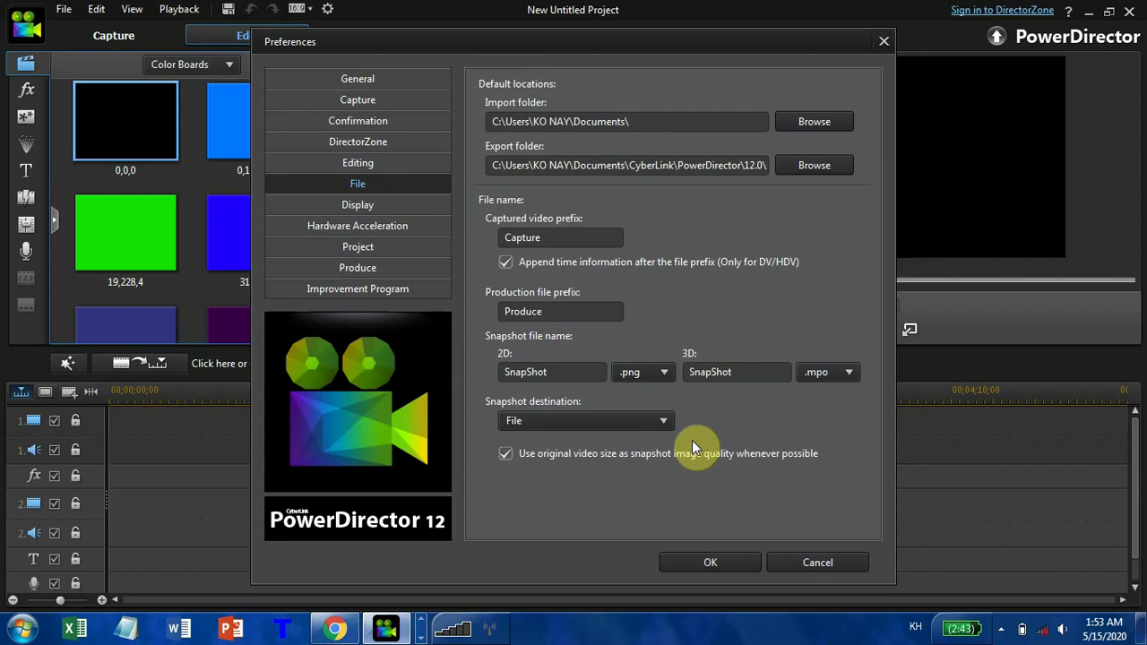
click(663, 373)
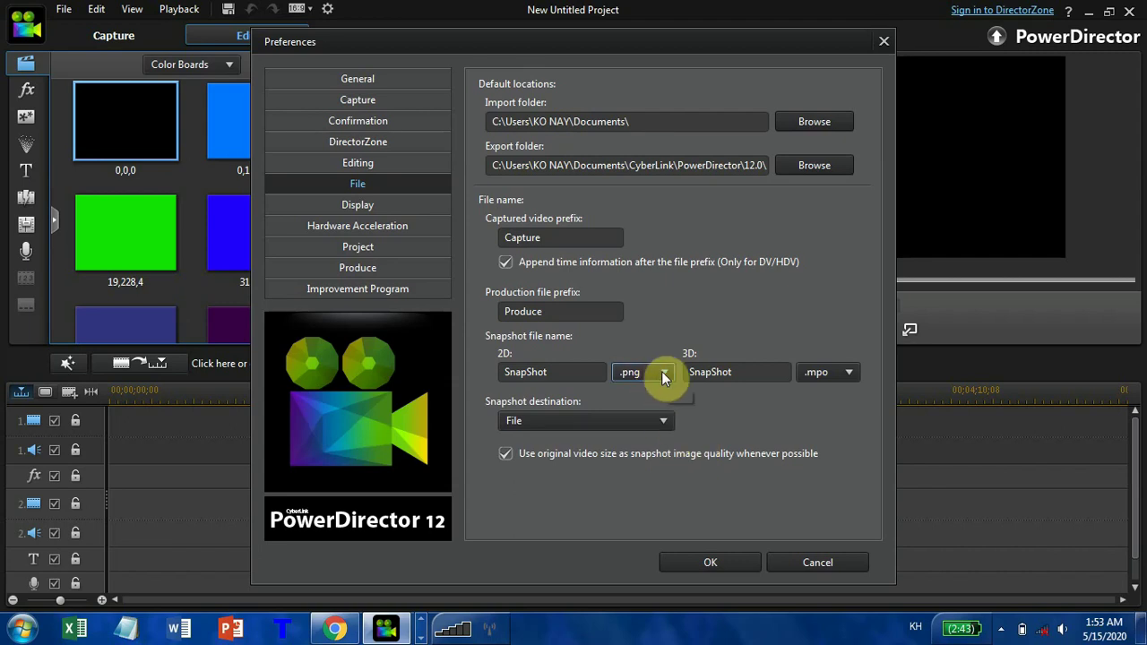
click(647, 396)
click(702, 560)
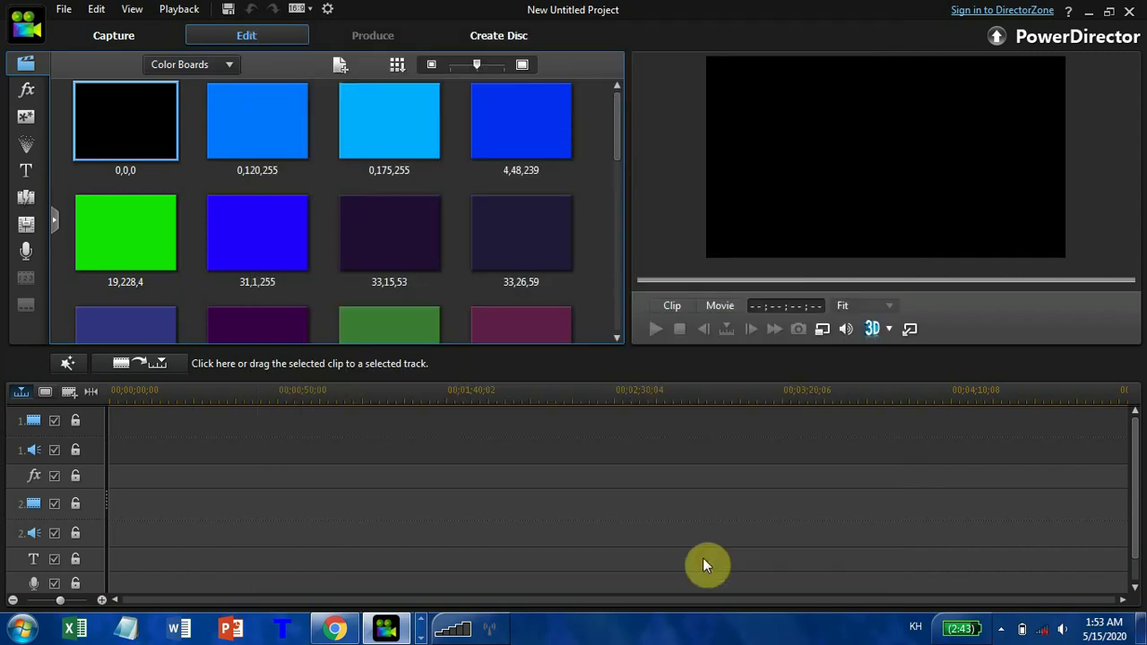
Place the green 19,228,4 color board at the start of video track 1 and turn off Maintain aspect ratio in the PiP Designer.
drag(125, 239, 117, 421)
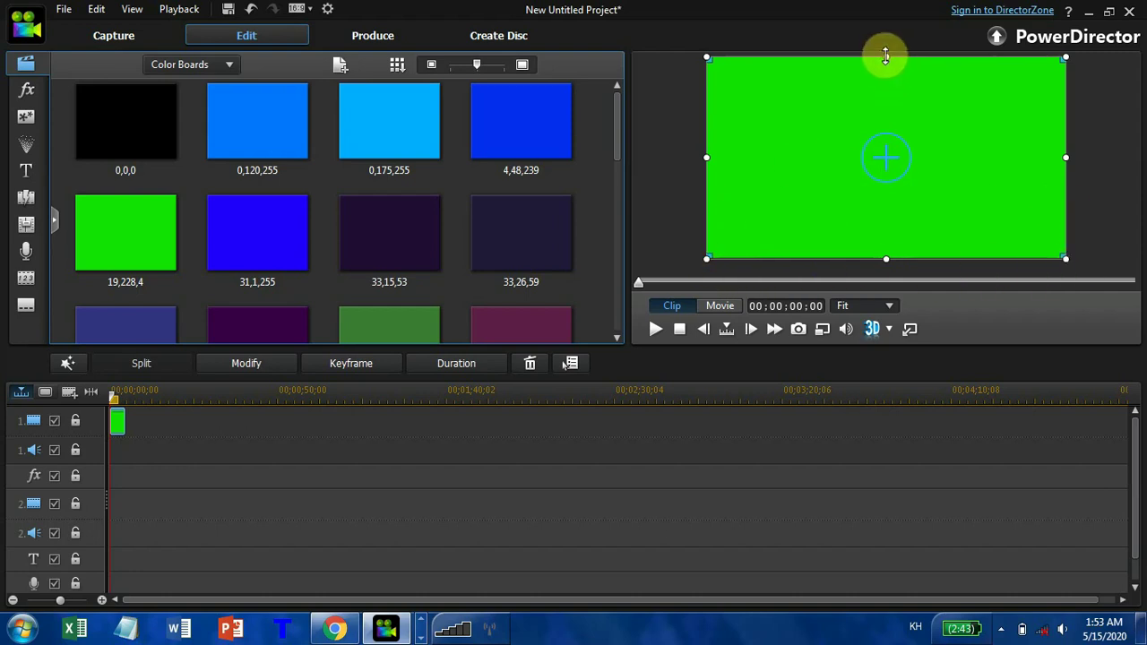
mouse_move(885, 55)
mouse_down()
mouse_move(881, 238)
mouse_move(860, 110)
mouse_move(865, 238)
mouse_move(866, 55)
mouse_up()
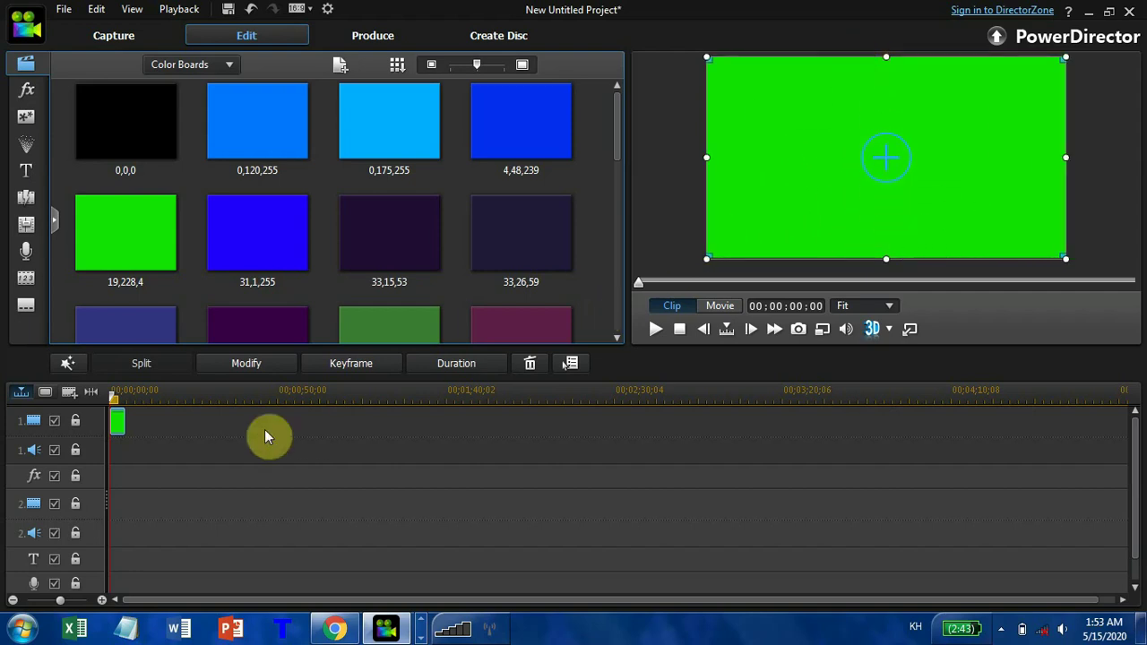
click(255, 366)
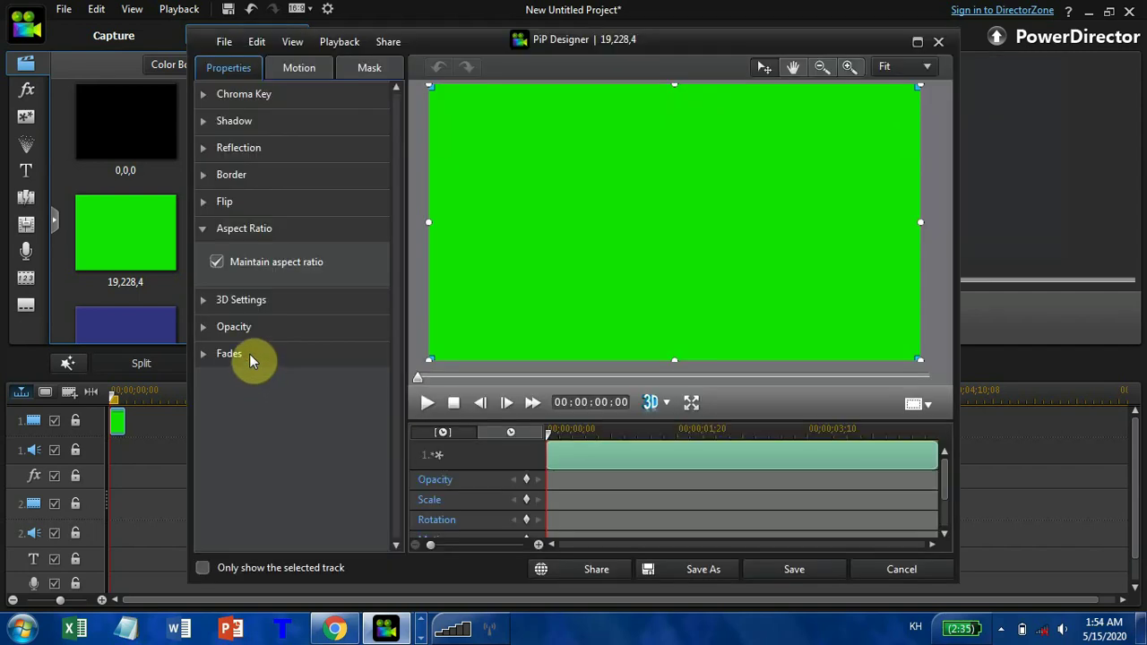
click(203, 231)
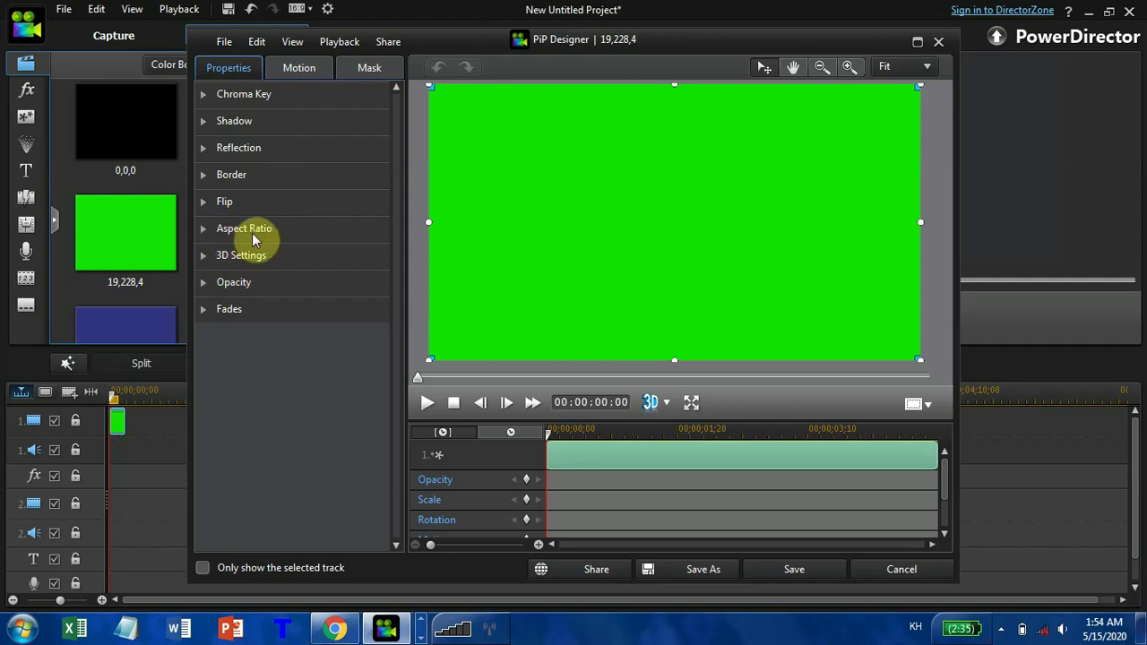
click(204, 233)
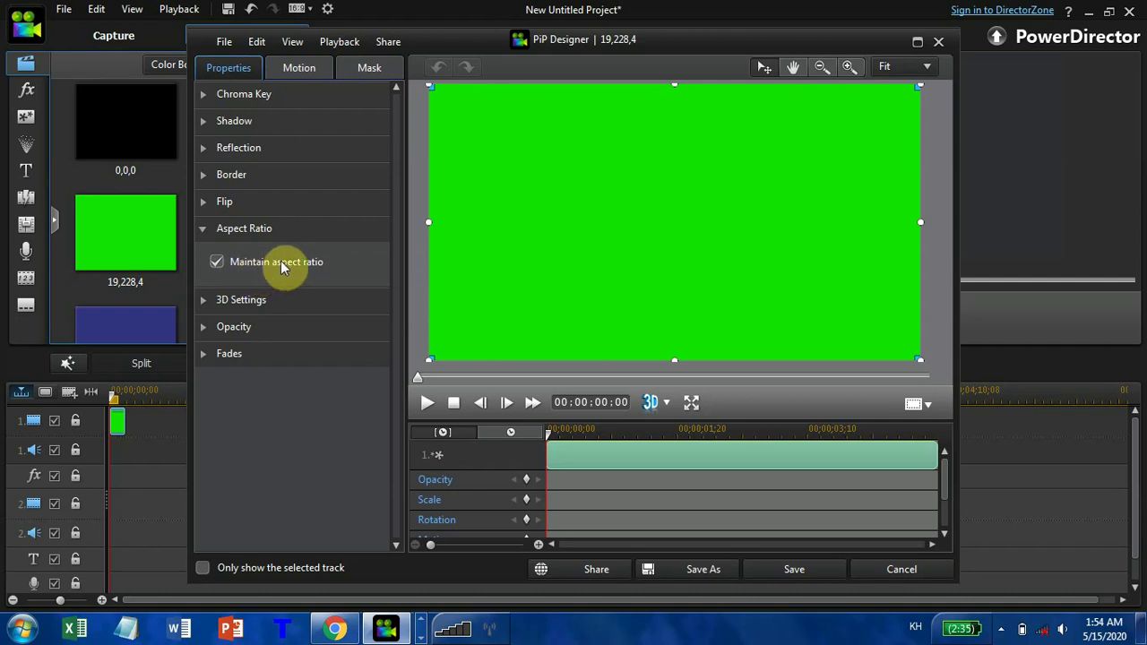
click(218, 265)
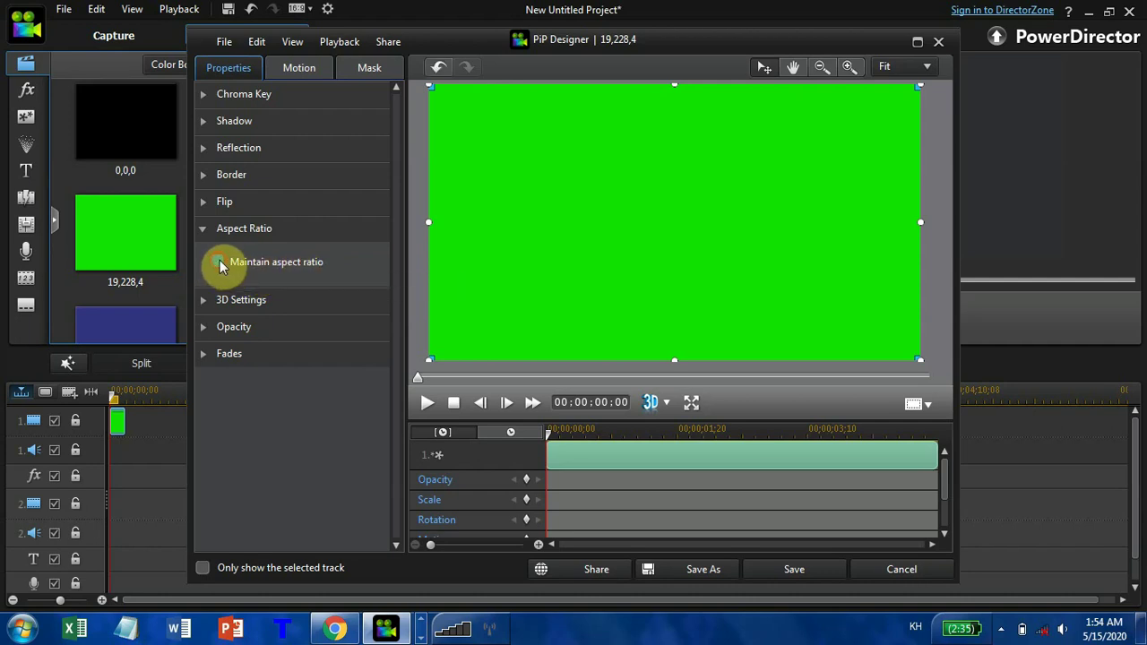
click(217, 262)
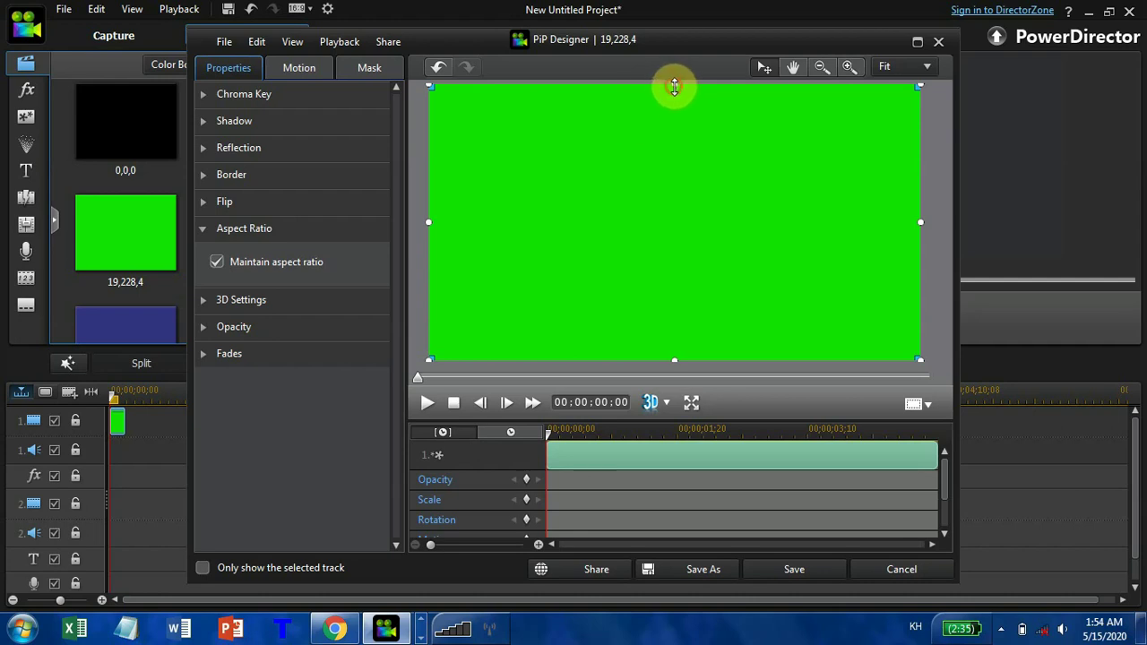
drag(671, 86, 639, 92)
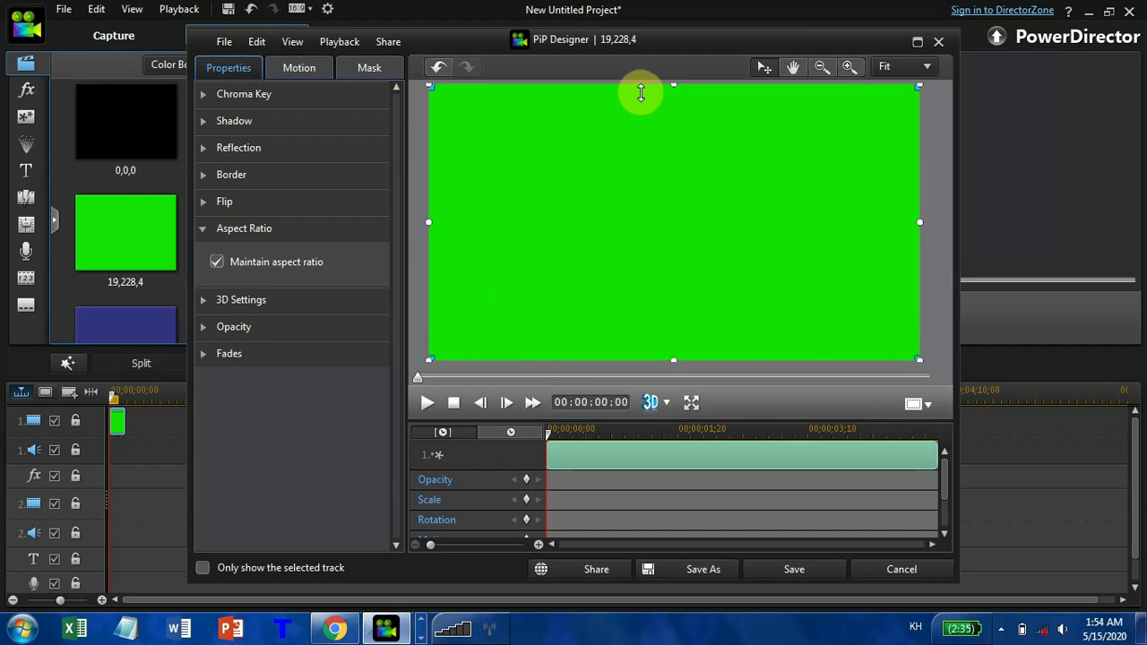
click(225, 263)
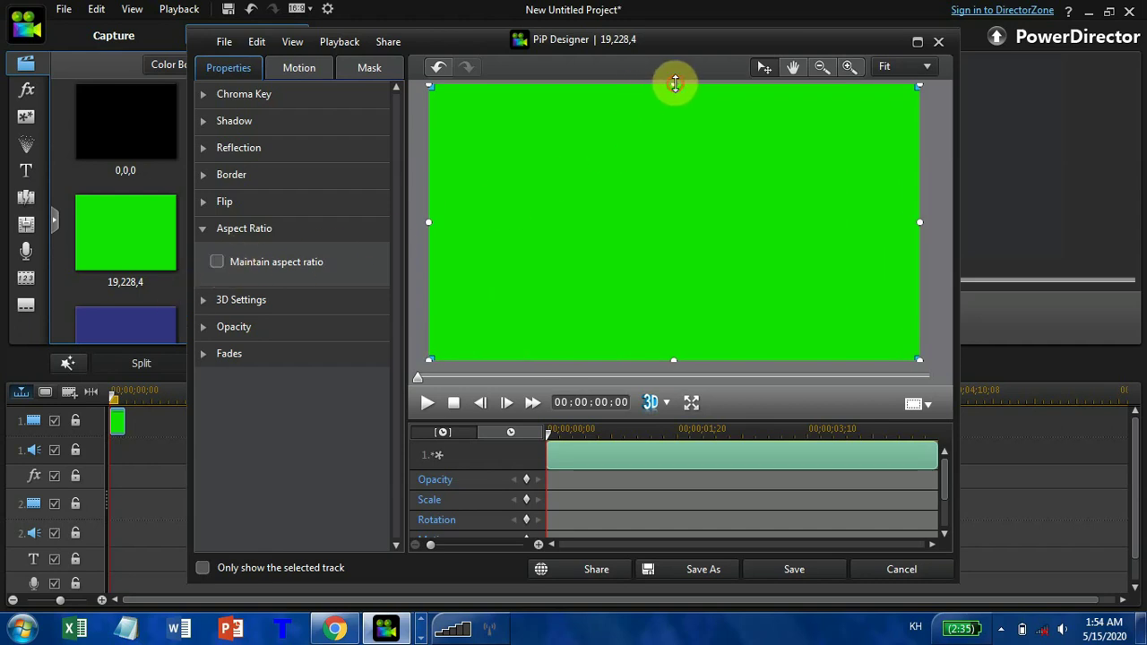
Shrink the green board into a thin full-width strip just above the lower edge of the frame and save the change.
drag(675, 83, 660, 301)
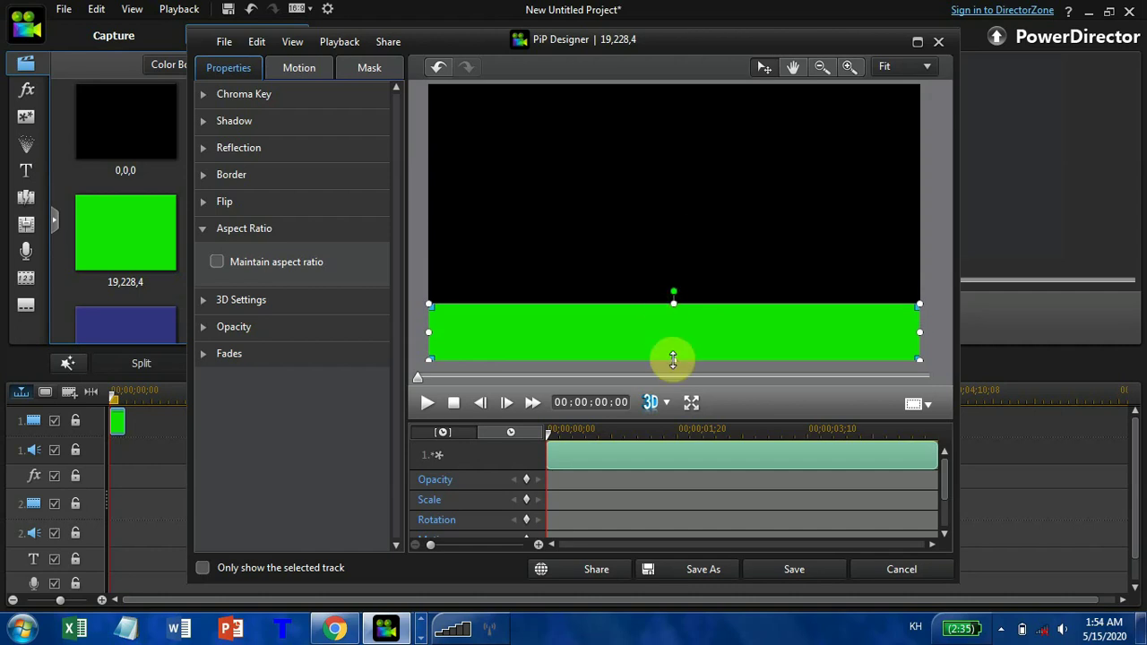
drag(673, 362, 671, 349)
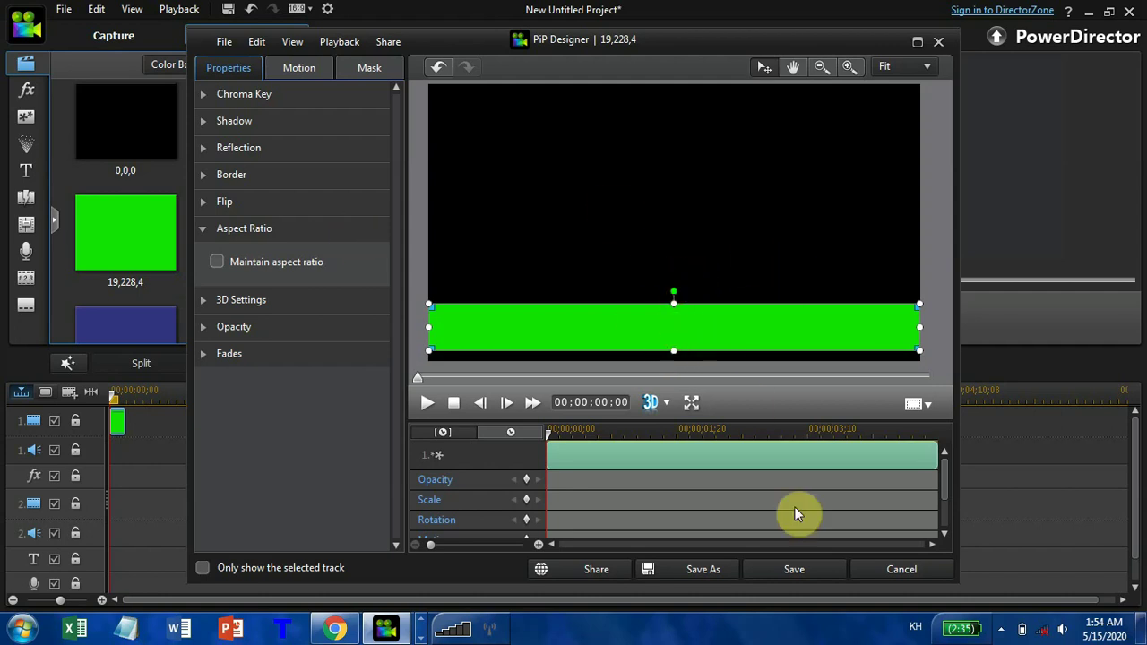
click(810, 570)
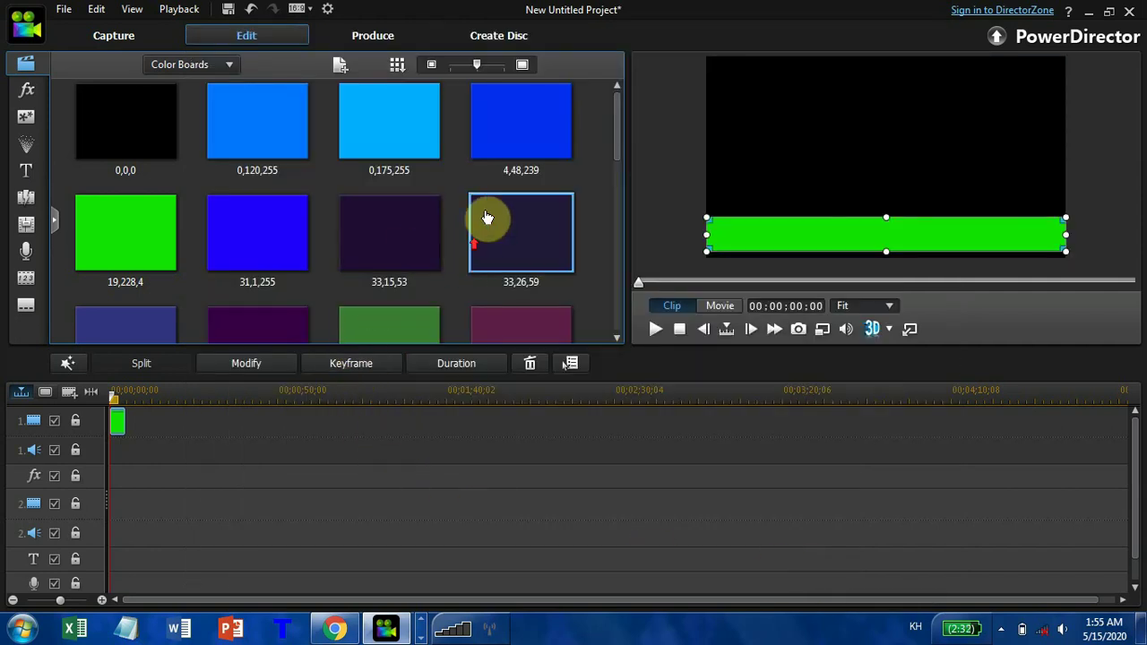
Place the blue 4,48,239 color board at the start of video track 2 and turn off its Maintain aspect ratio in the PiP Designer.
drag(519, 126, 116, 503)
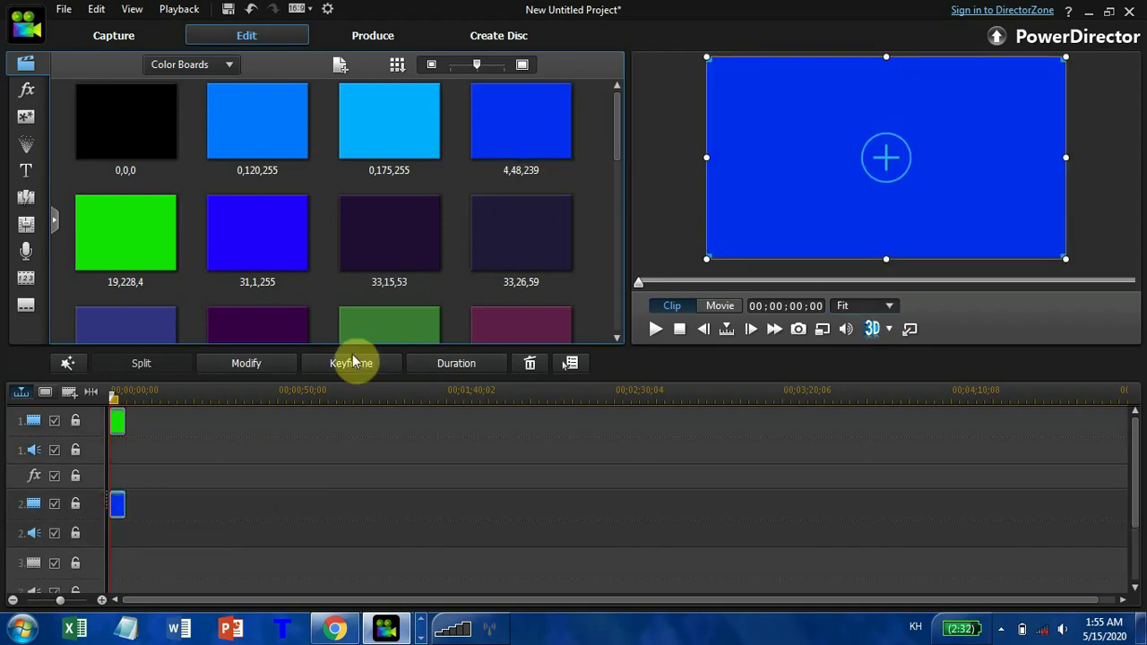
click(246, 362)
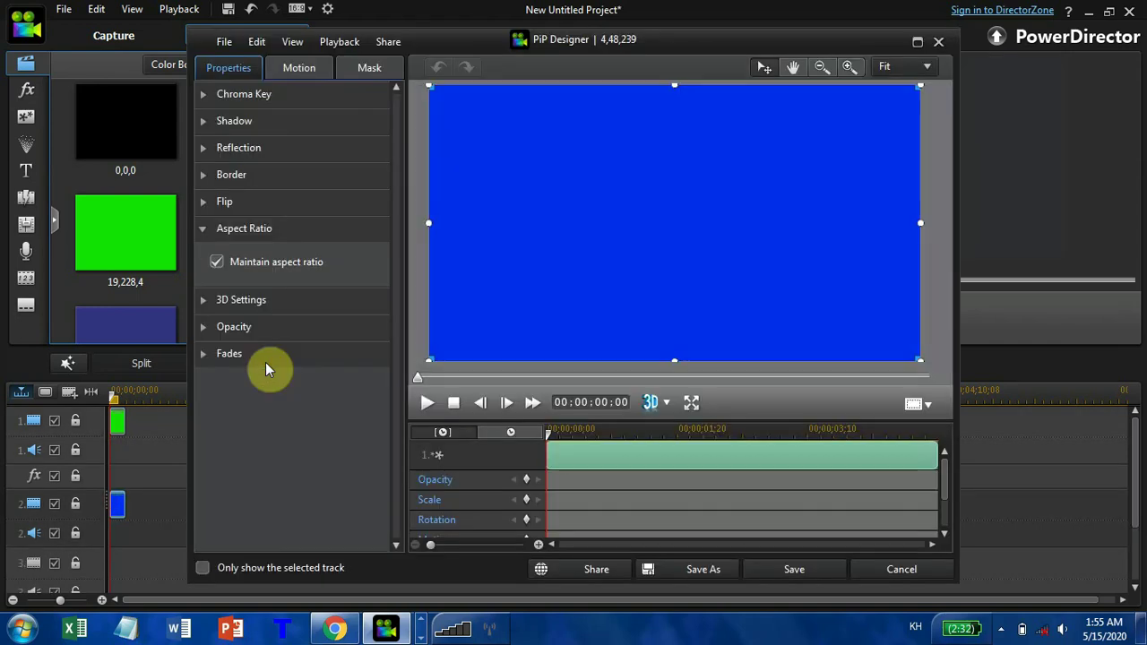
click(218, 265)
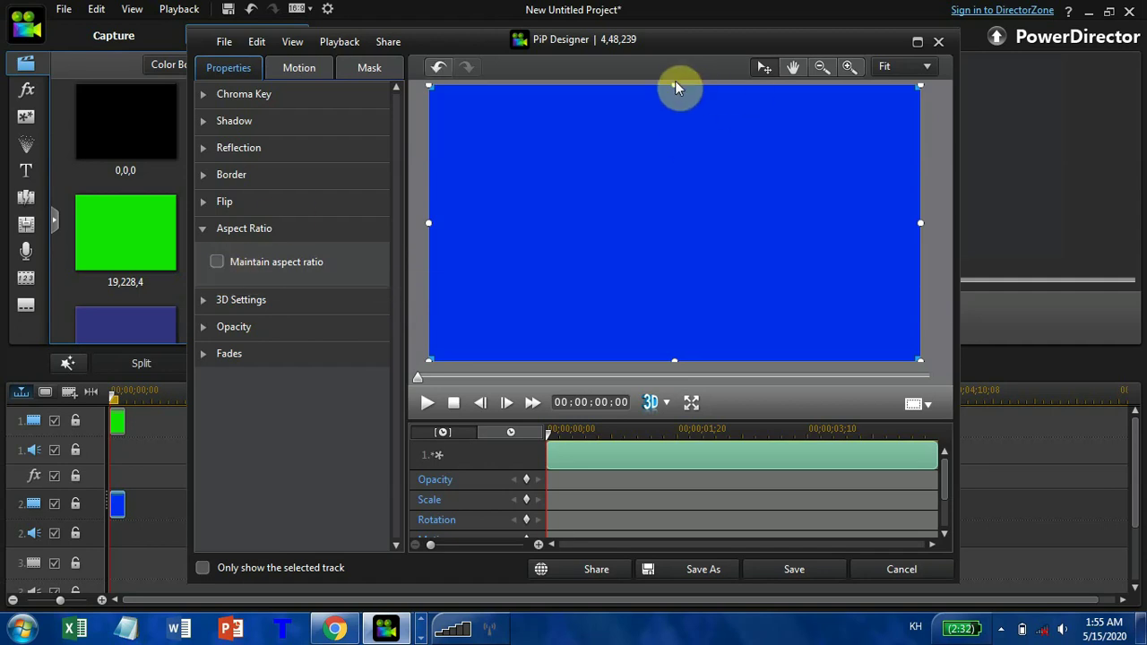
Resize the blue board into a thin full-width strip matching the green strip's height and position, and save the change.
drag(673, 90, 660, 304)
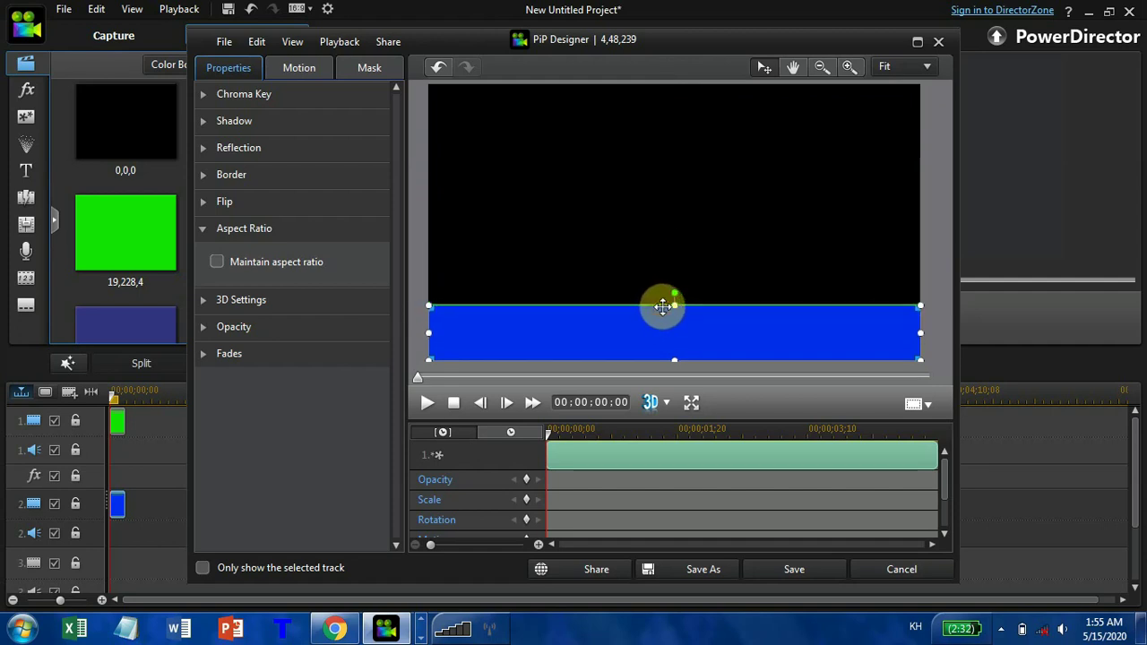
drag(677, 361, 674, 351)
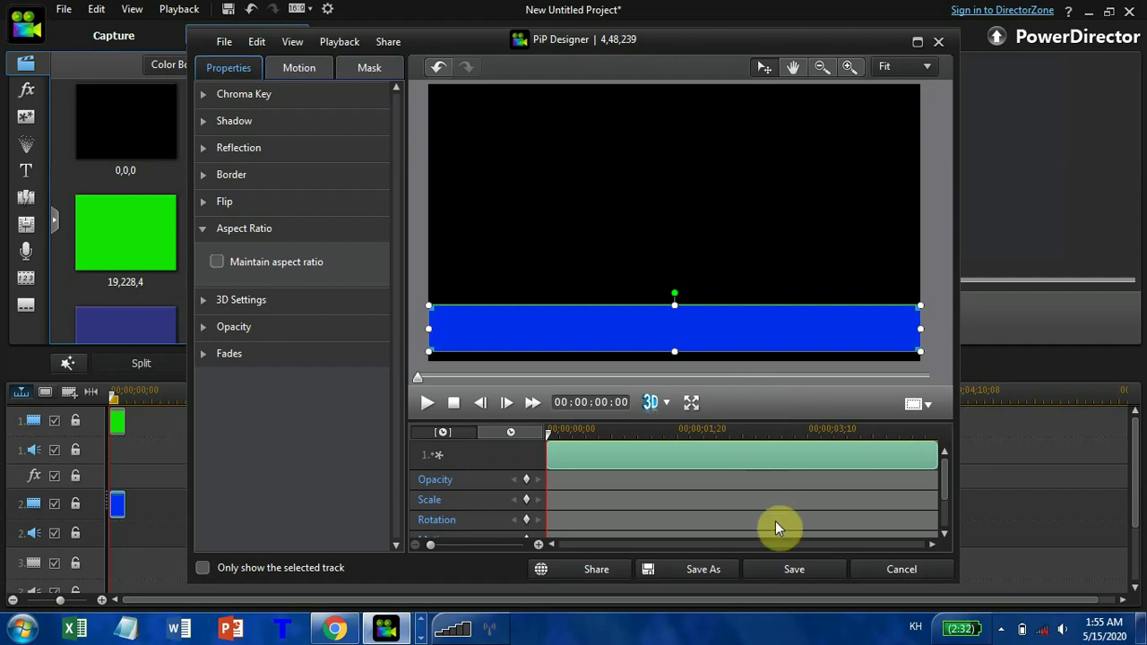
click(793, 570)
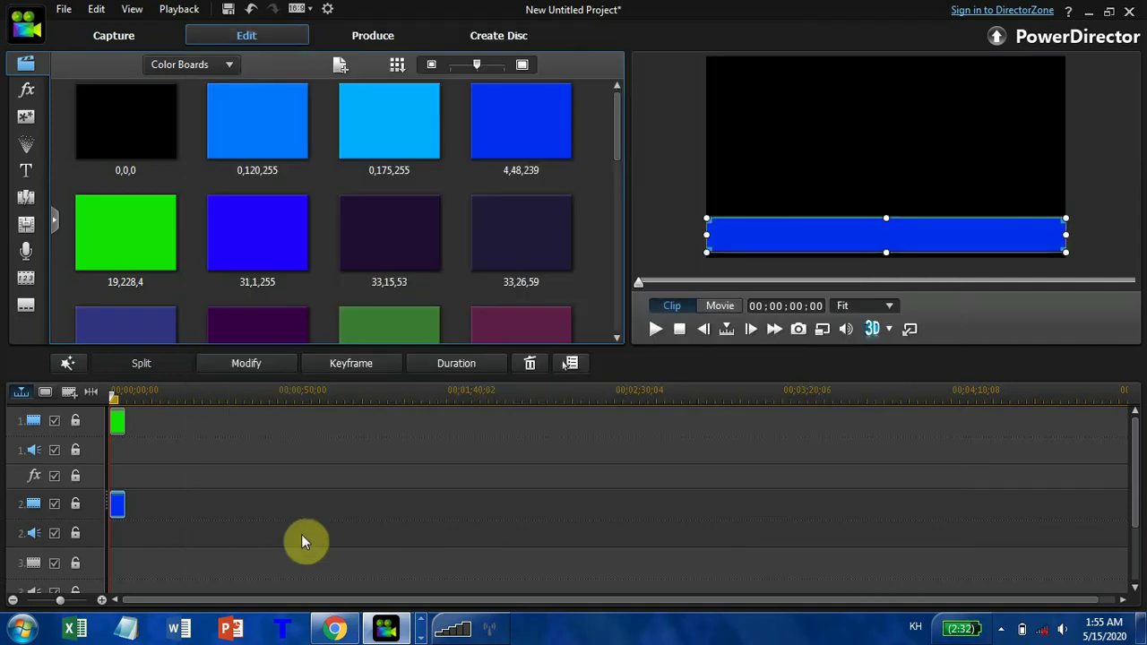
Take a snapshot of the preview frame with the blue strip and save it as SnapShot(2).png.
click(798, 330)
click(797, 330)
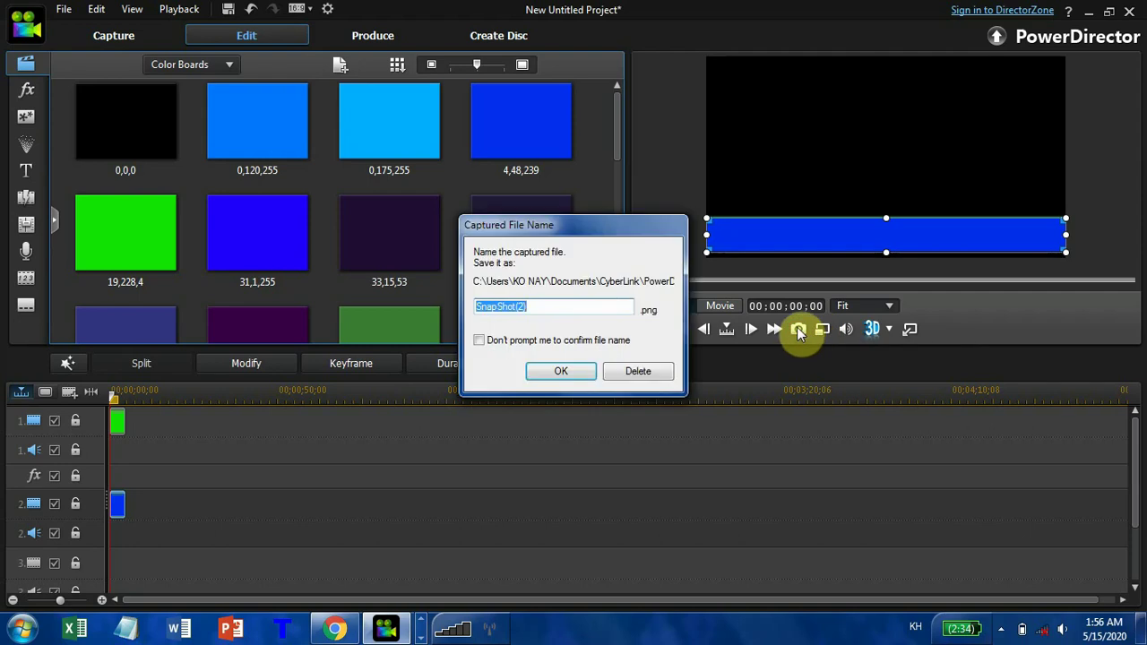
click(571, 373)
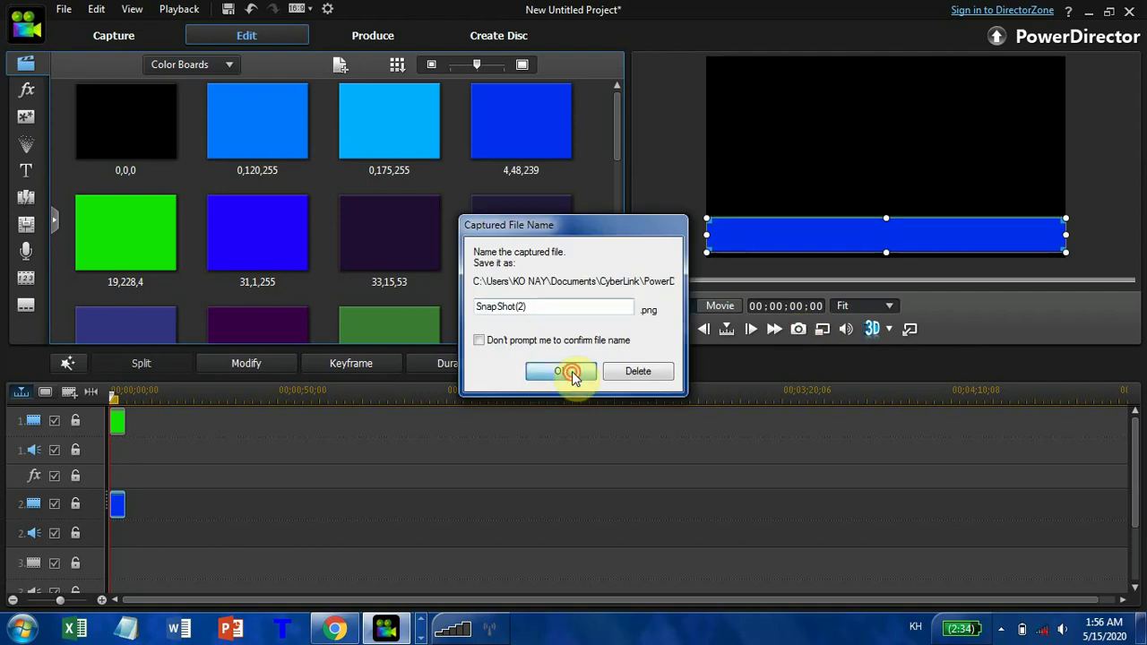
right_click(575, 369)
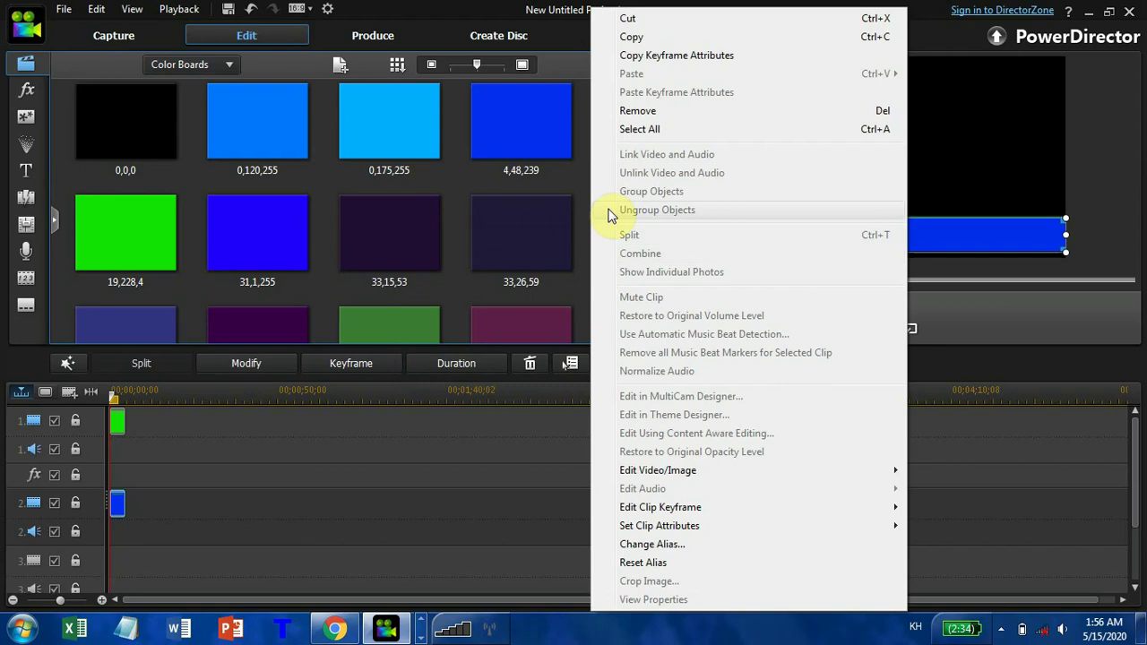
click(499, 463)
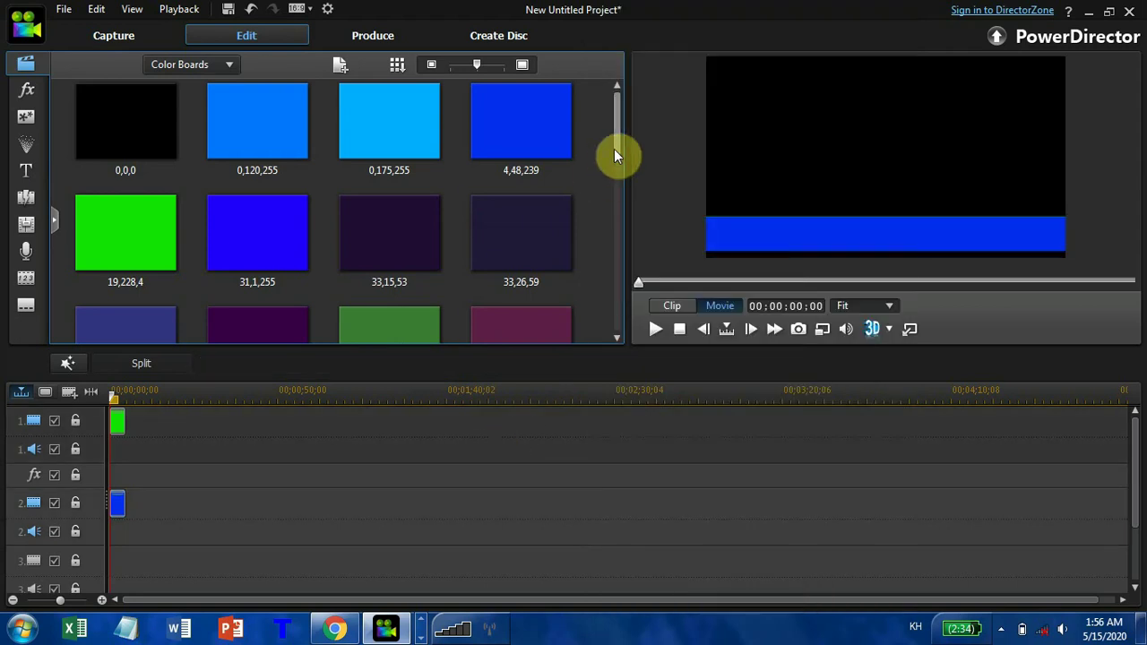
From the media content library, place inthevalley.jpg on video track 1 and SnapShot(2).png on video track 2, both at about 30 seconds.
drag(614, 153, 586, 358)
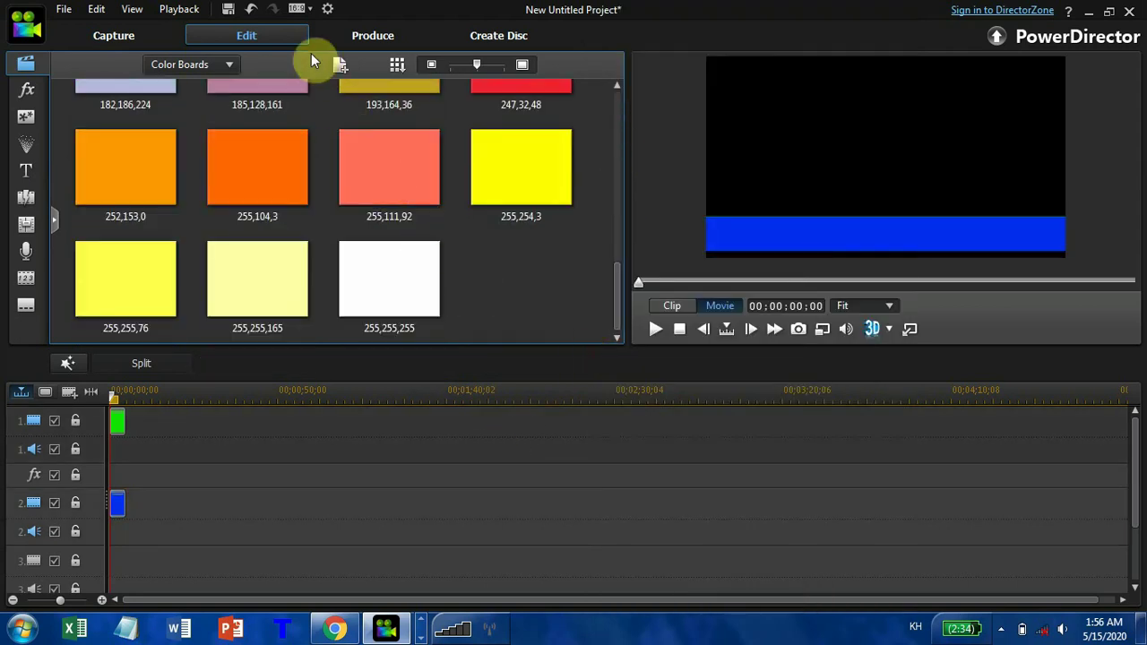
click(231, 67)
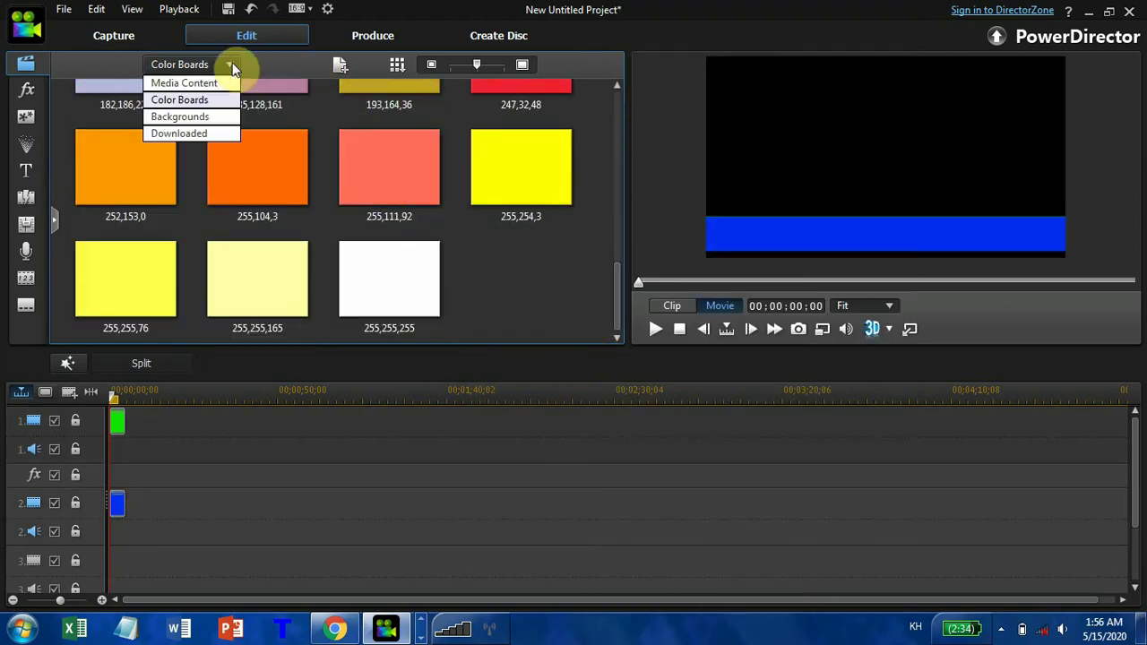
click(215, 82)
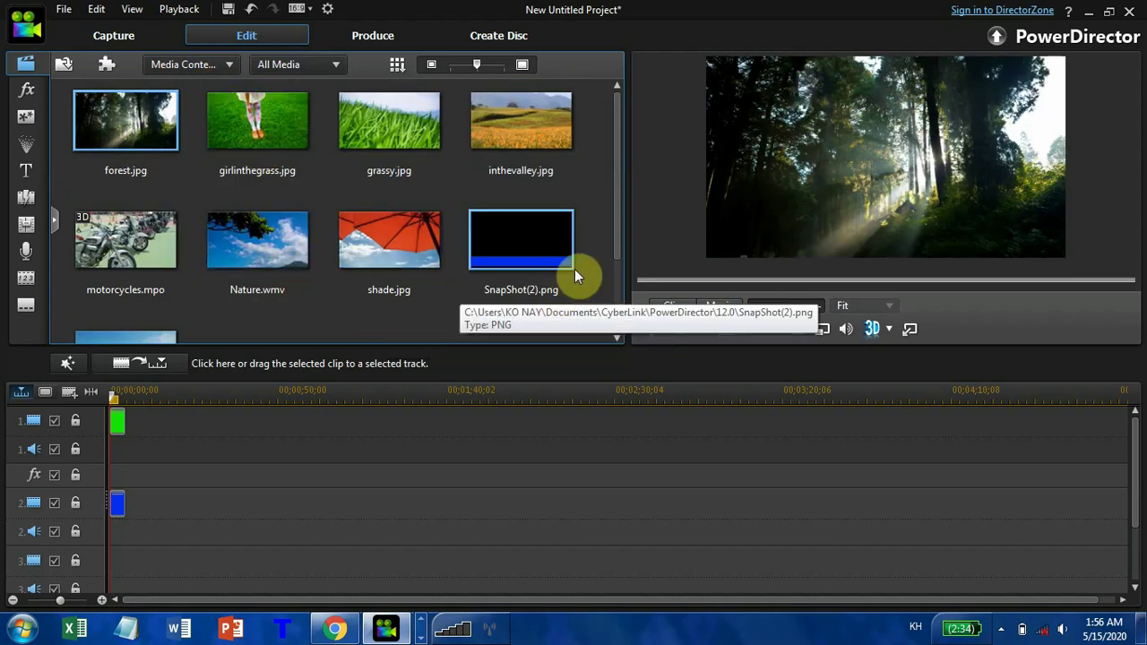
drag(614, 228, 591, 252)
click(533, 173)
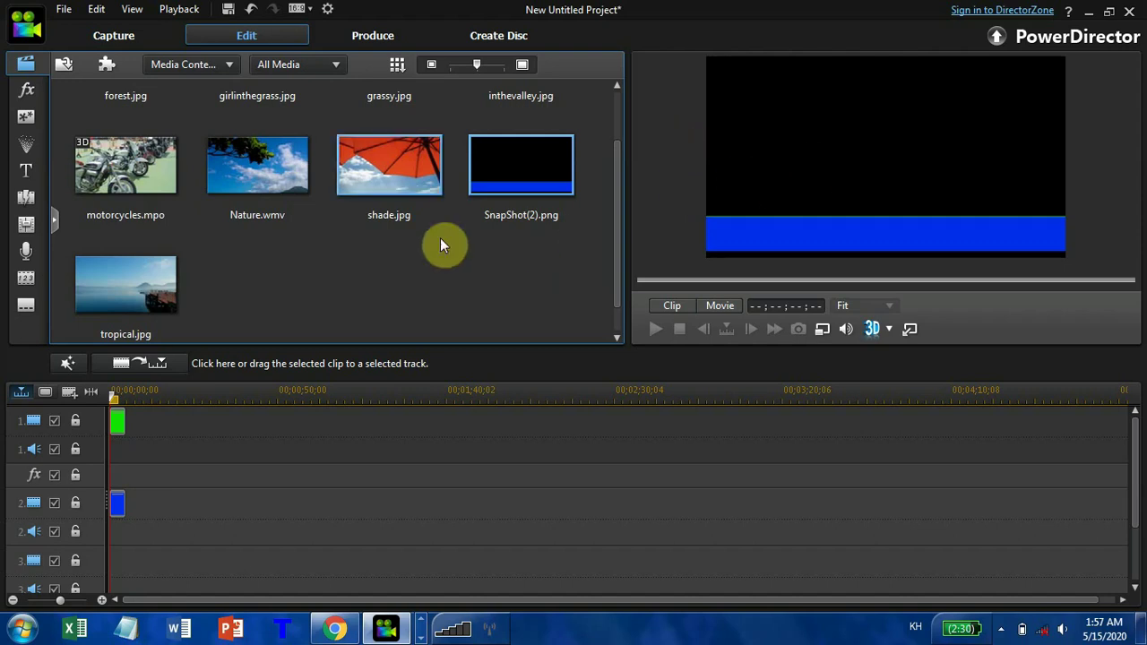
mouse_move(149, 297)
mouse_down()
mouse_move(215, 436)
mouse_move(125, 295)
mouse_move(142, 301)
mouse_up()
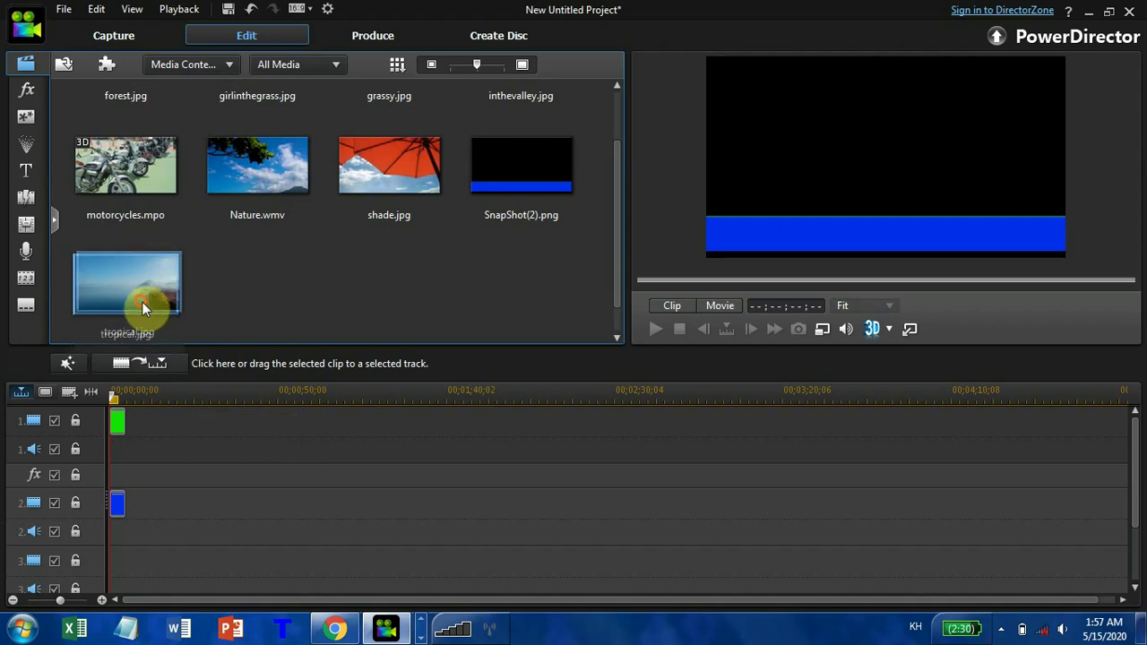
drag(615, 255, 215, 437)
drag(491, 267, 212, 509)
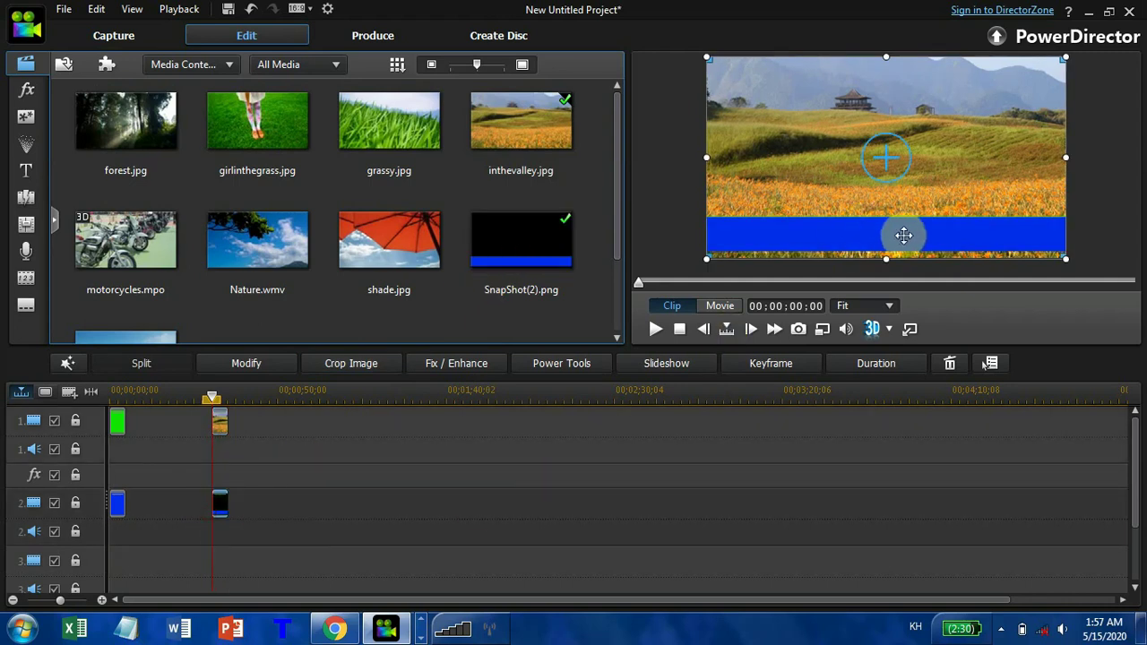
Open the SnapShot(2) clip in the PiP Designer and apply a uniform blue (0, 0, 255) border to it.
click(226, 507)
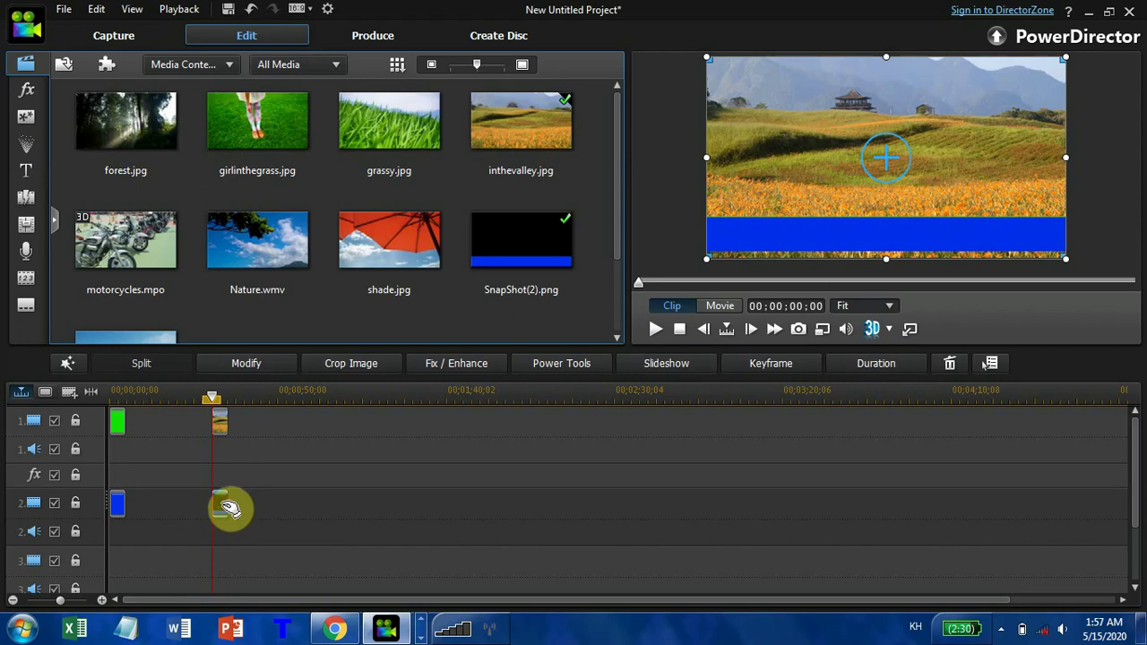
double_click(228, 507)
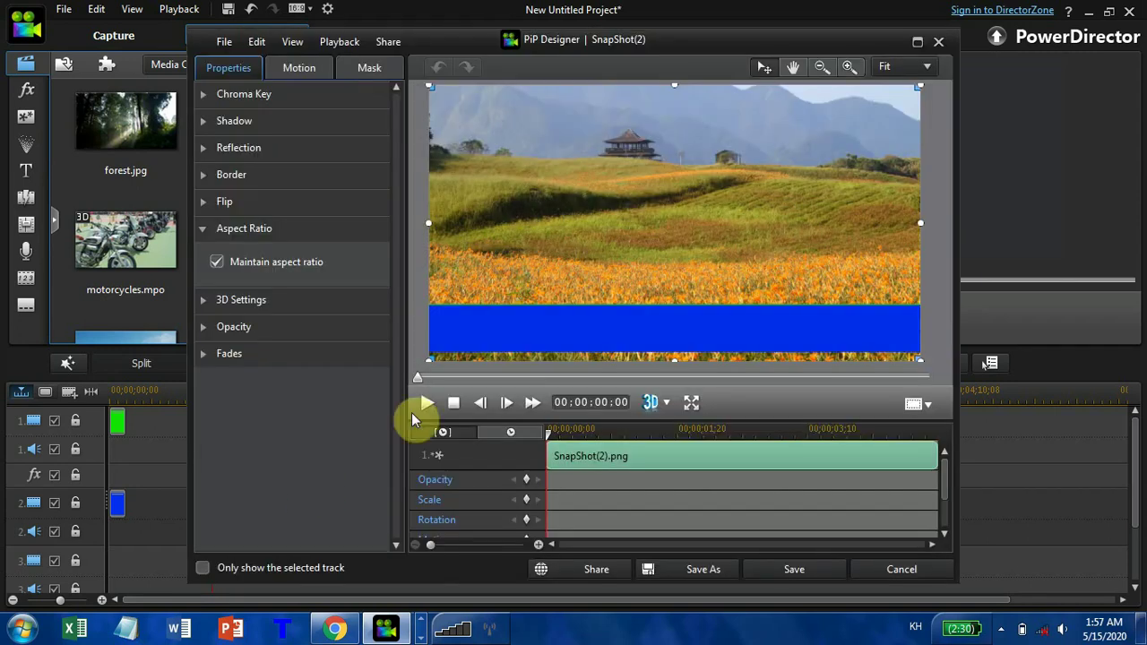
click(203, 232)
click(205, 177)
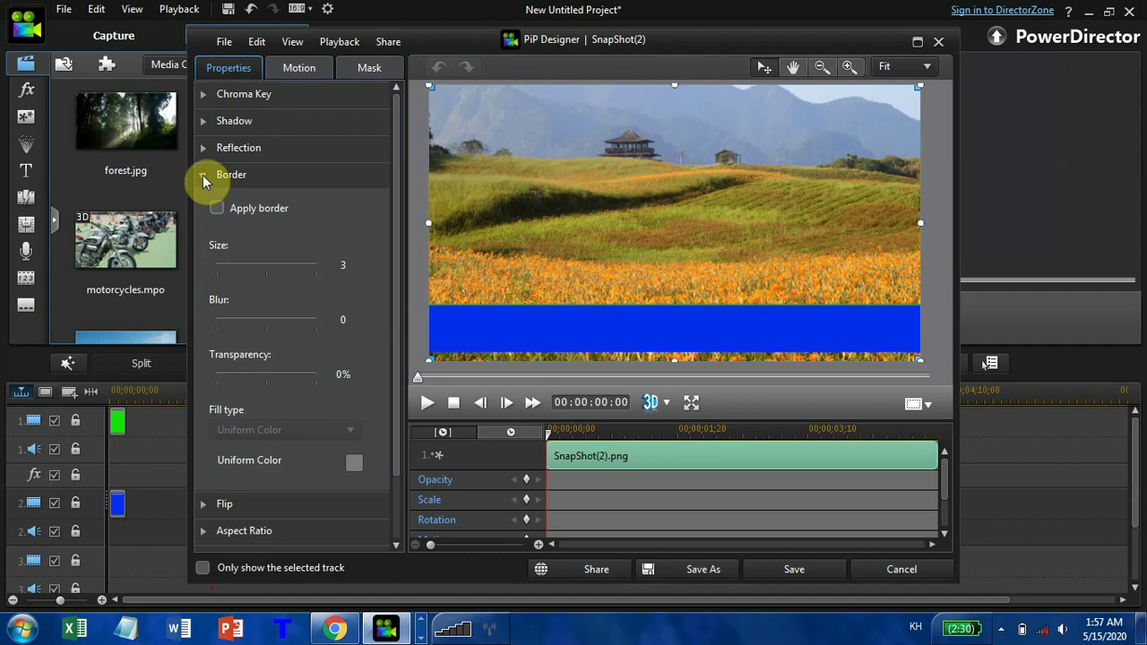
click(216, 211)
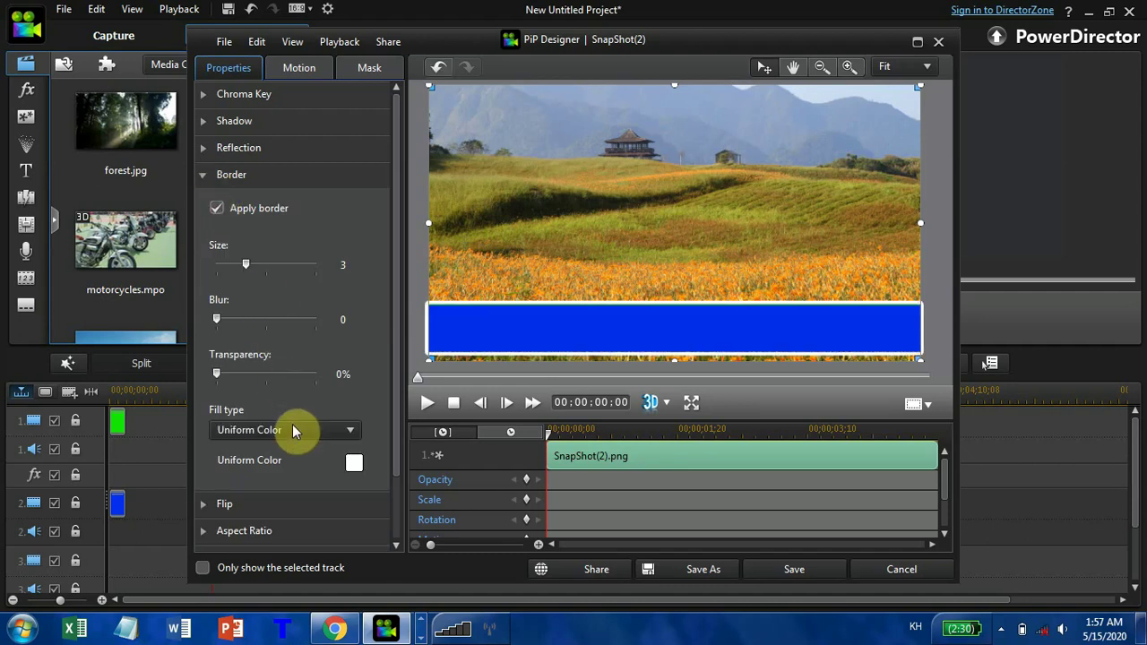
click(352, 462)
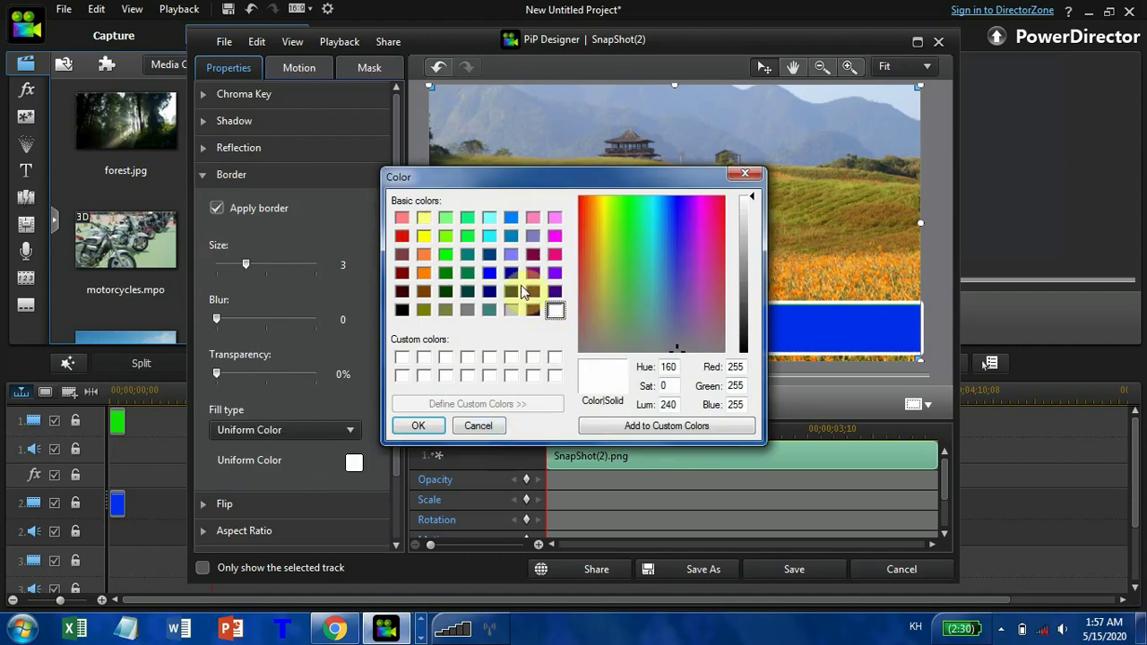
click(489, 274)
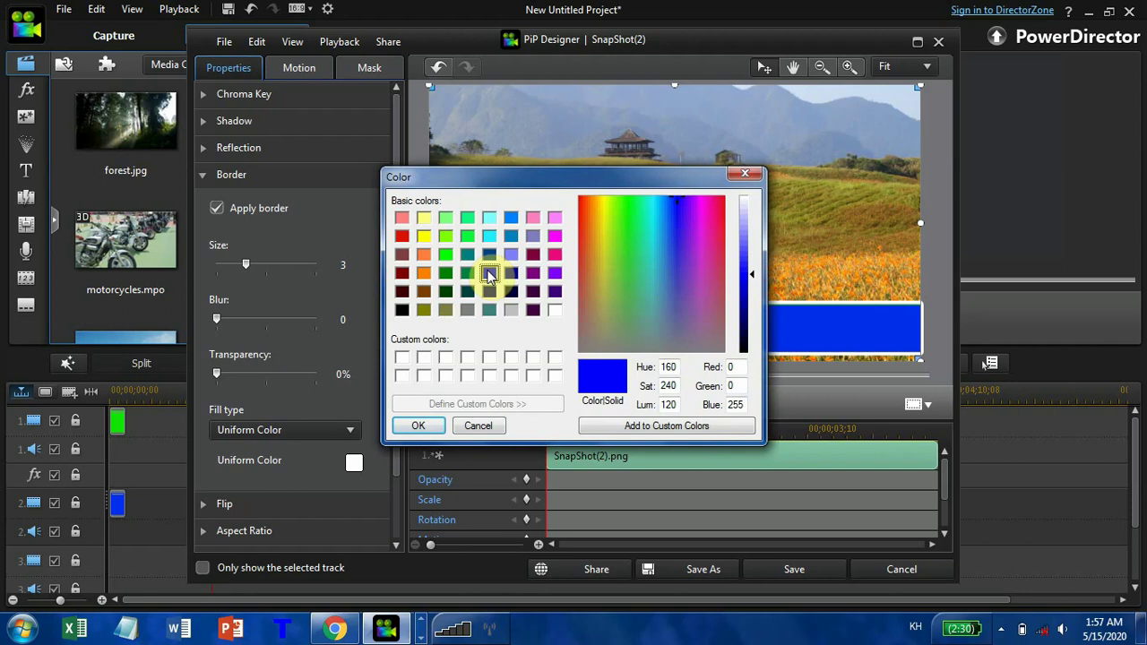
click(417, 426)
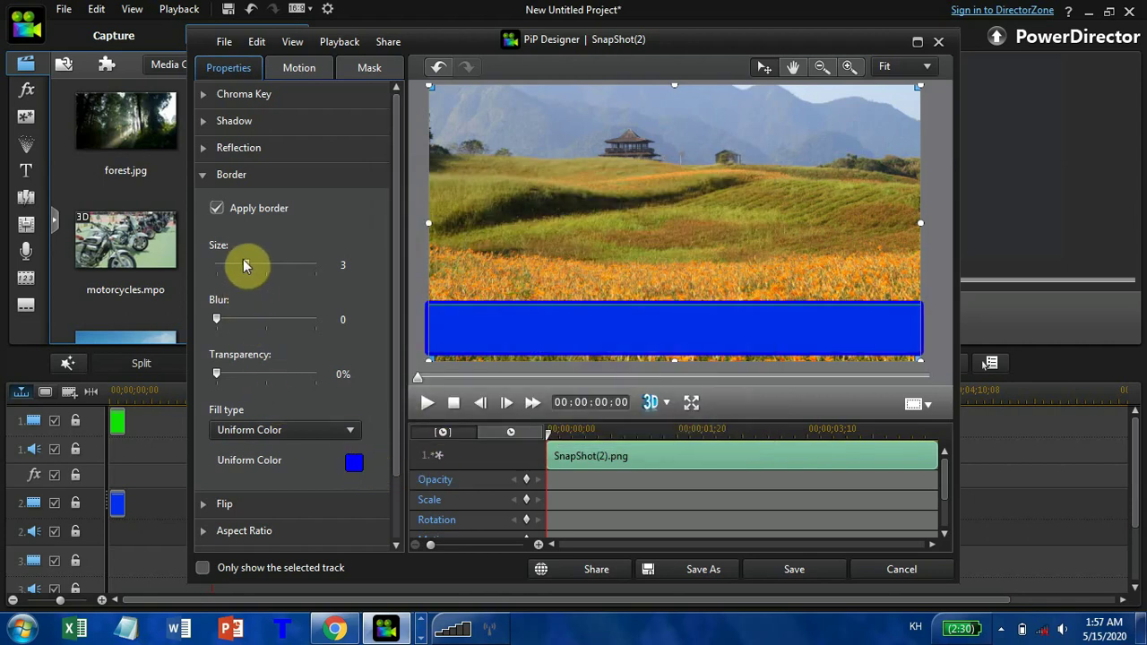
Set the border's size to 5, blur to 5 and transparency to 13%, and save the clip's changes.
drag(244, 265, 255, 267)
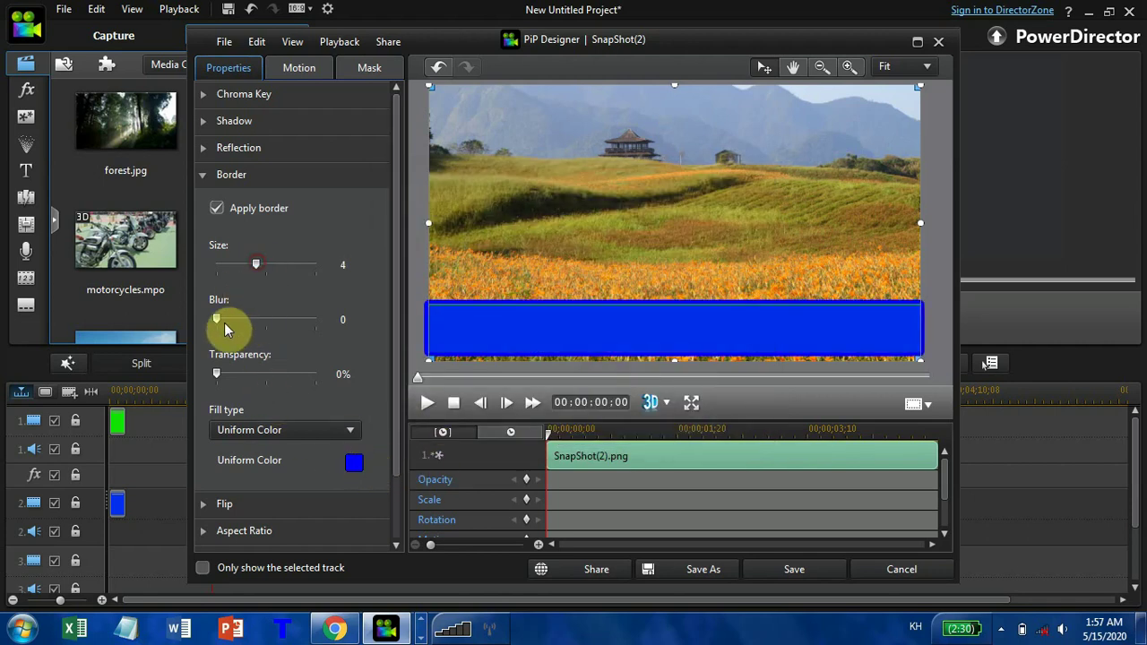
drag(220, 320, 271, 329)
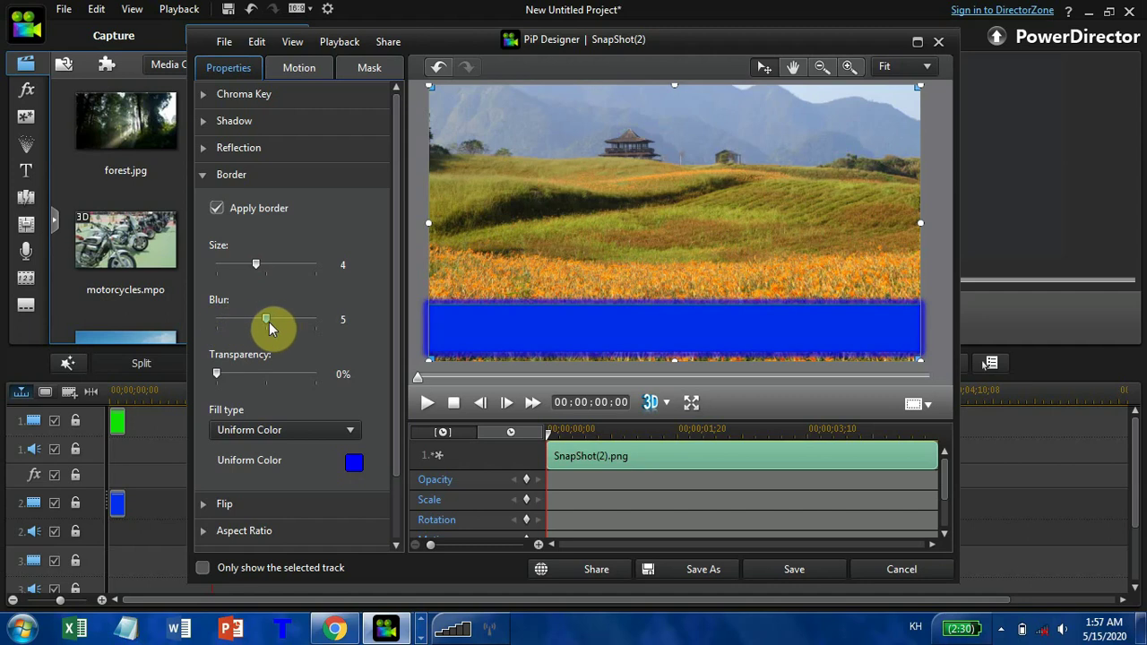
drag(219, 373, 236, 378)
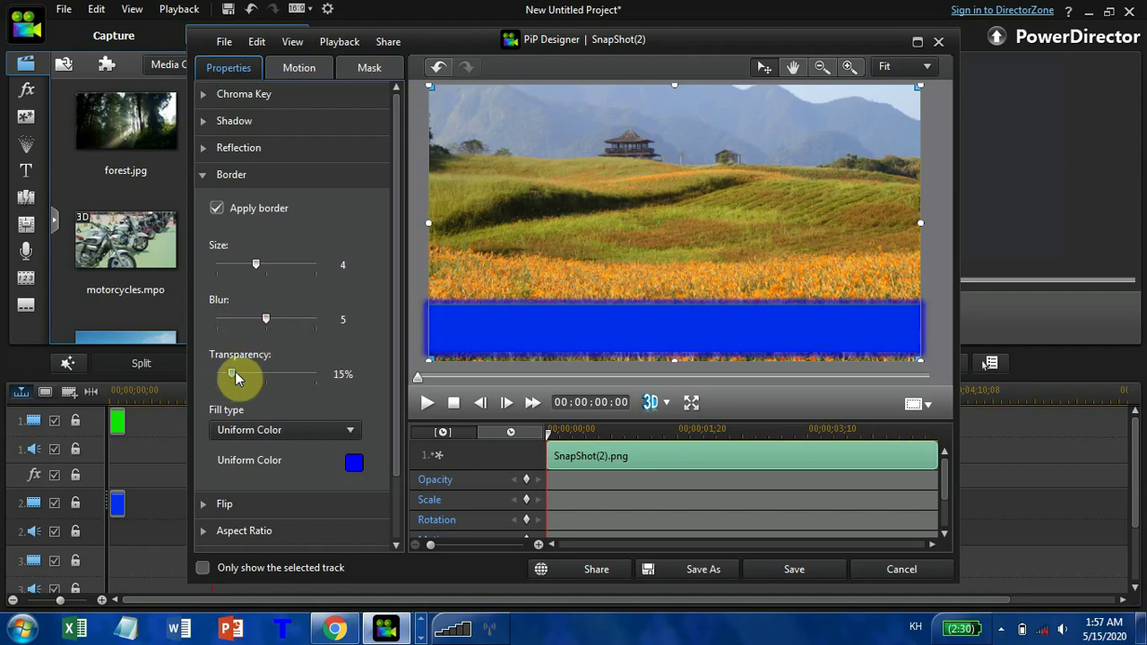
drag(258, 266, 269, 267)
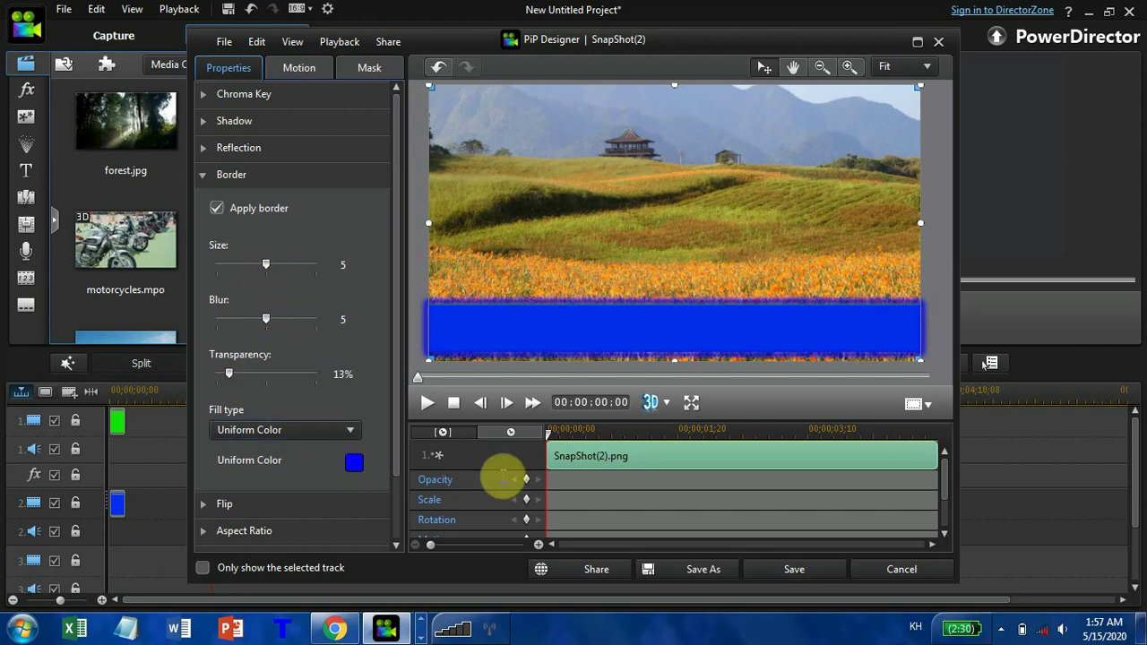
click(811, 572)
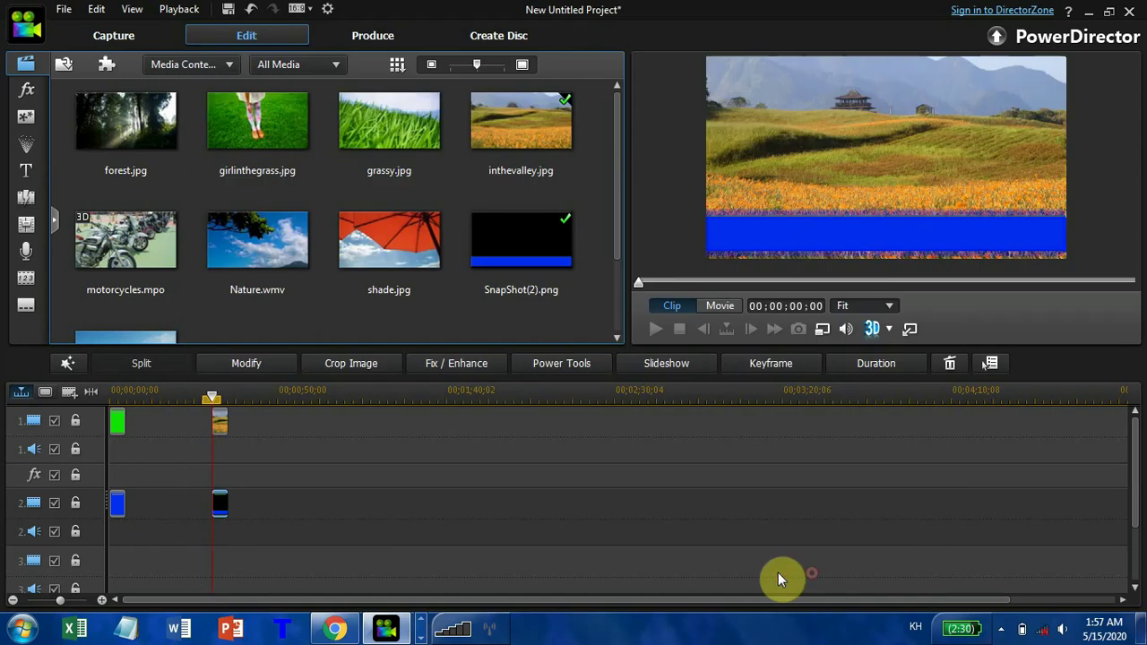
click(415, 459)
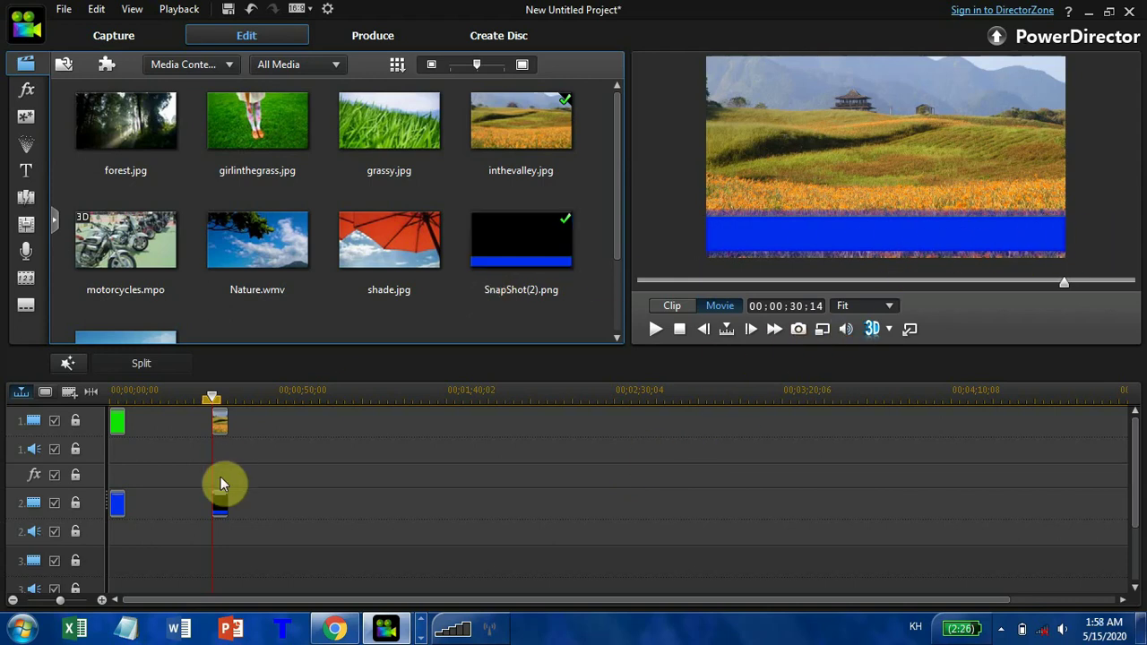
Reopen the SnapShot(2) clip in the PiP Designer and apply the straight right-to-left motion path.
double_click(220, 501)
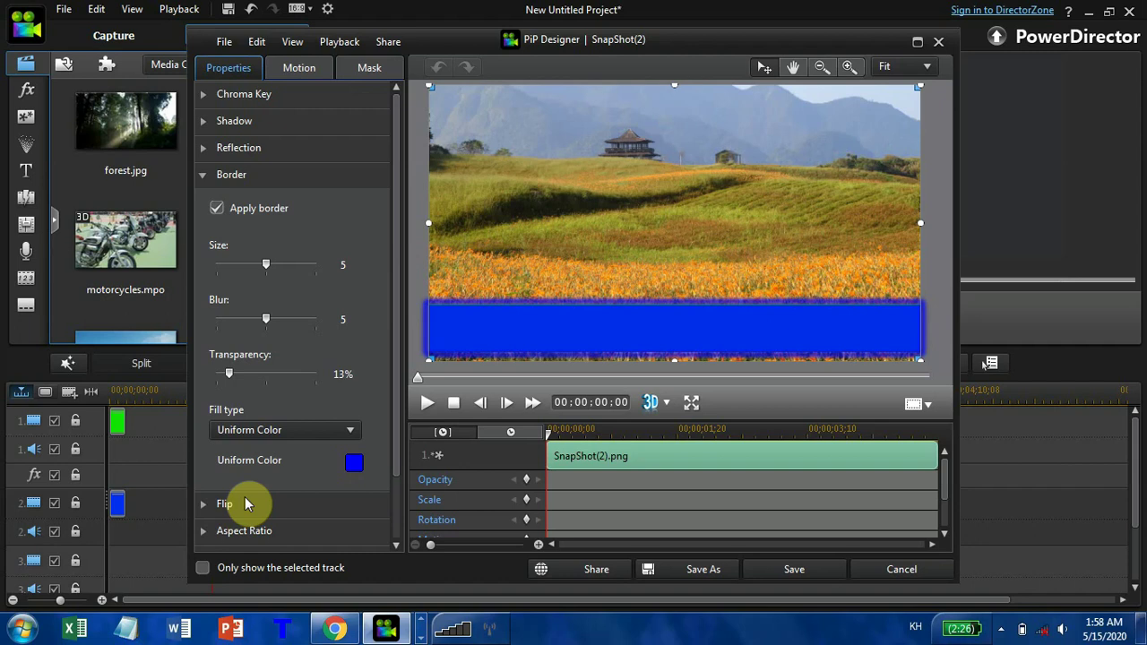
click(204, 175)
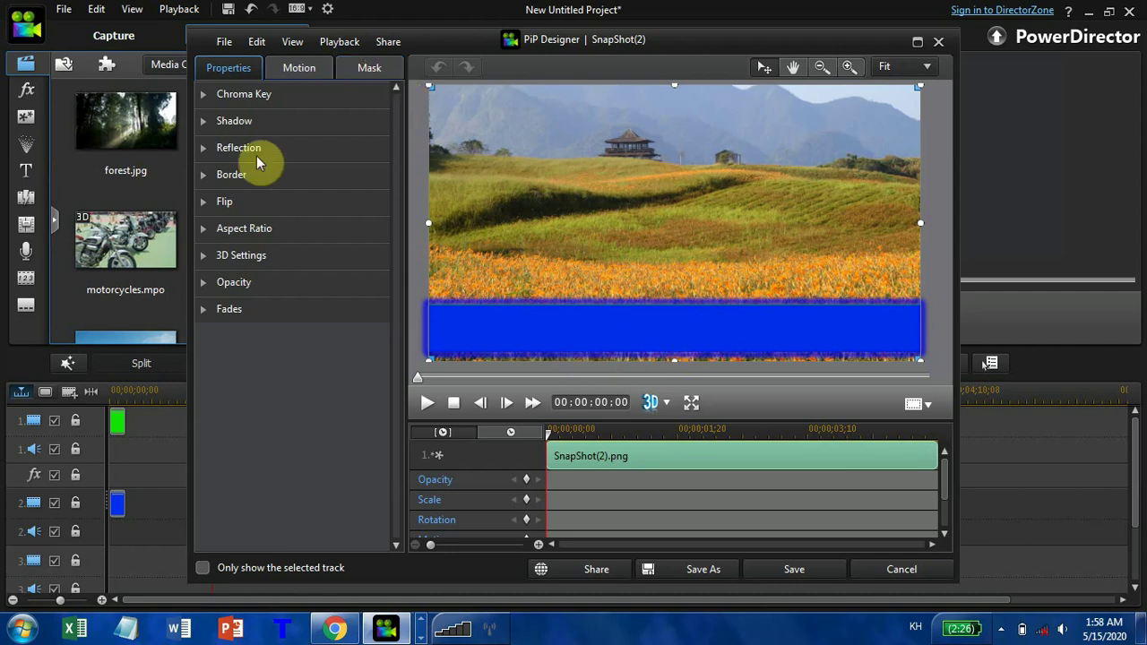
click(312, 69)
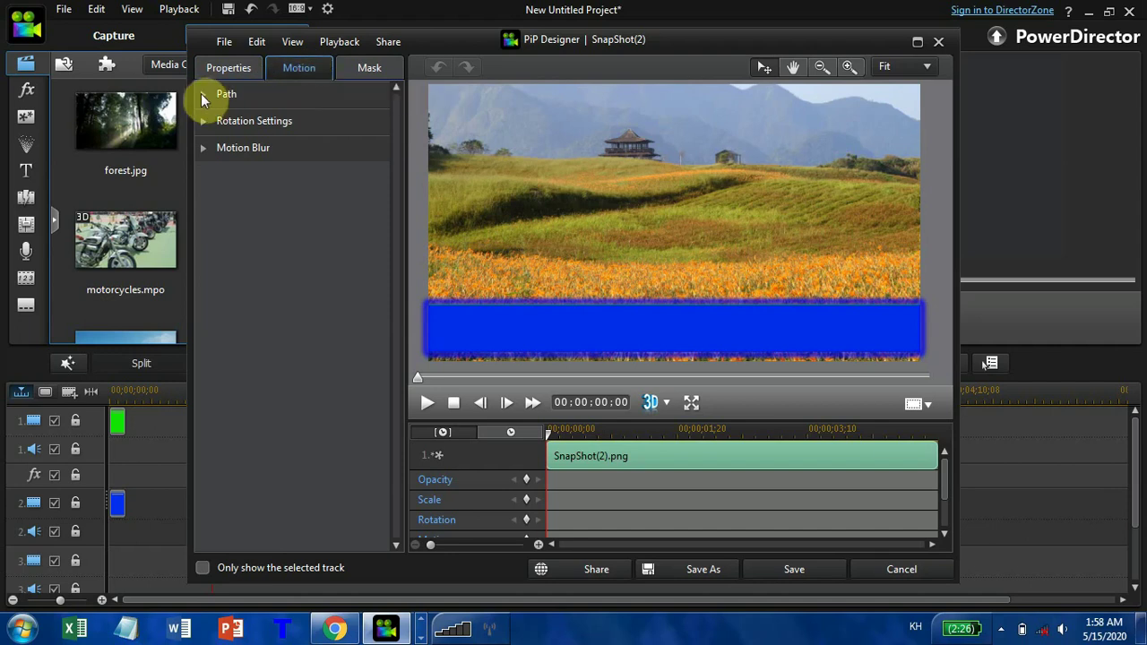
click(201, 95)
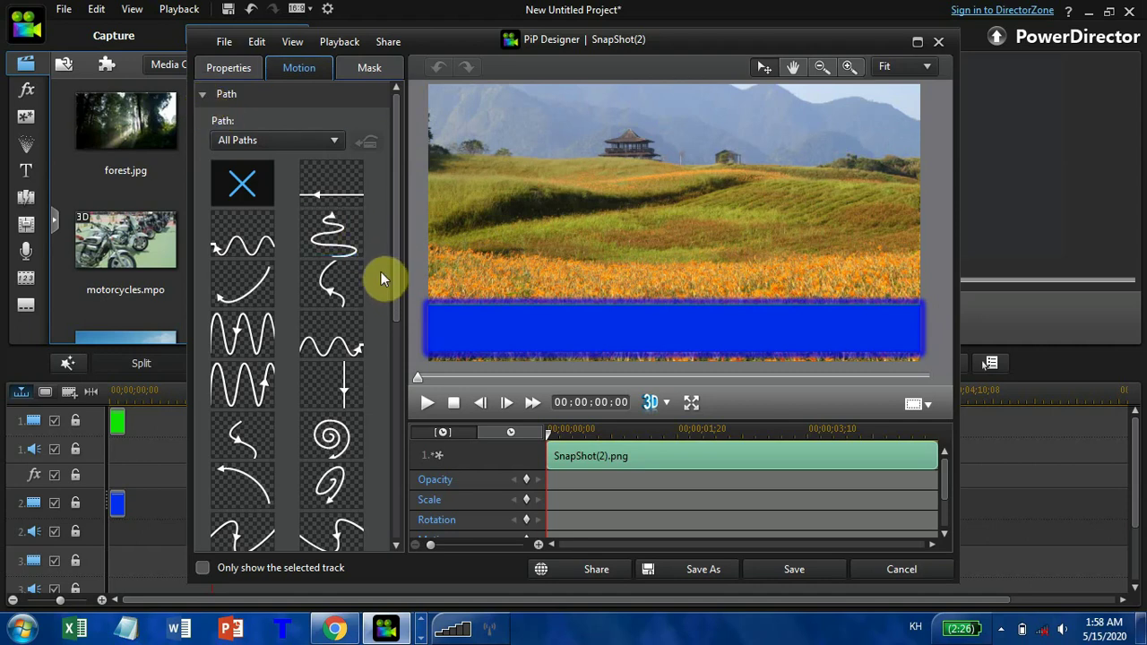
click(331, 188)
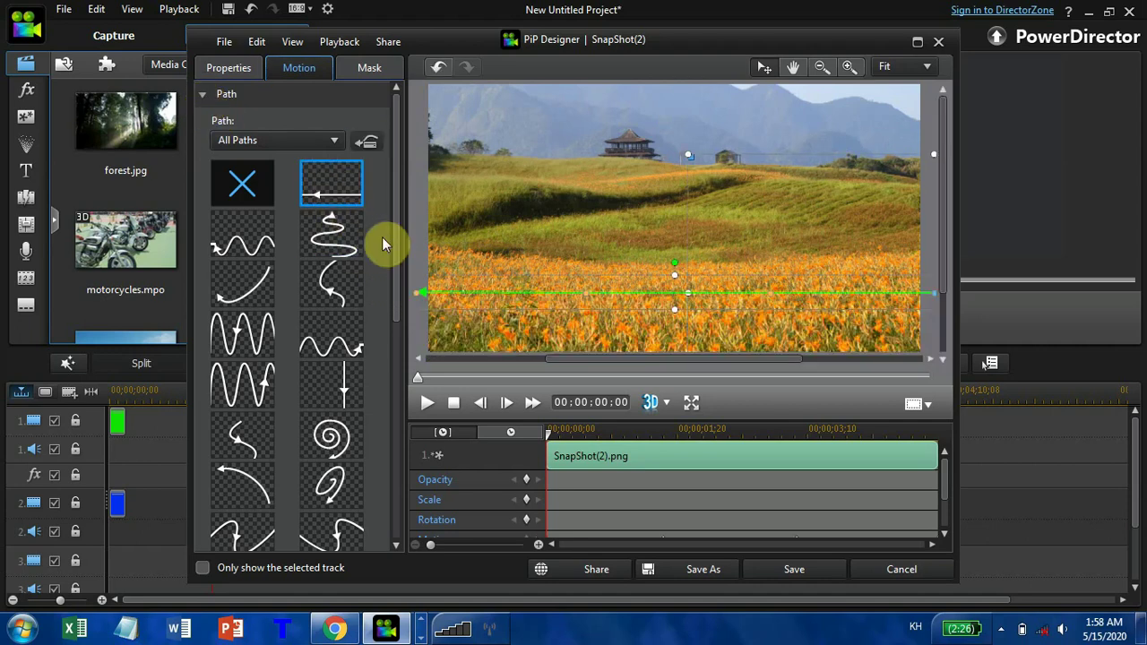
Raise the motion path, extend its ends well beyond both sides of the frame, and place its intermediate point near the frame's centre.
click(820, 70)
click(819, 70)
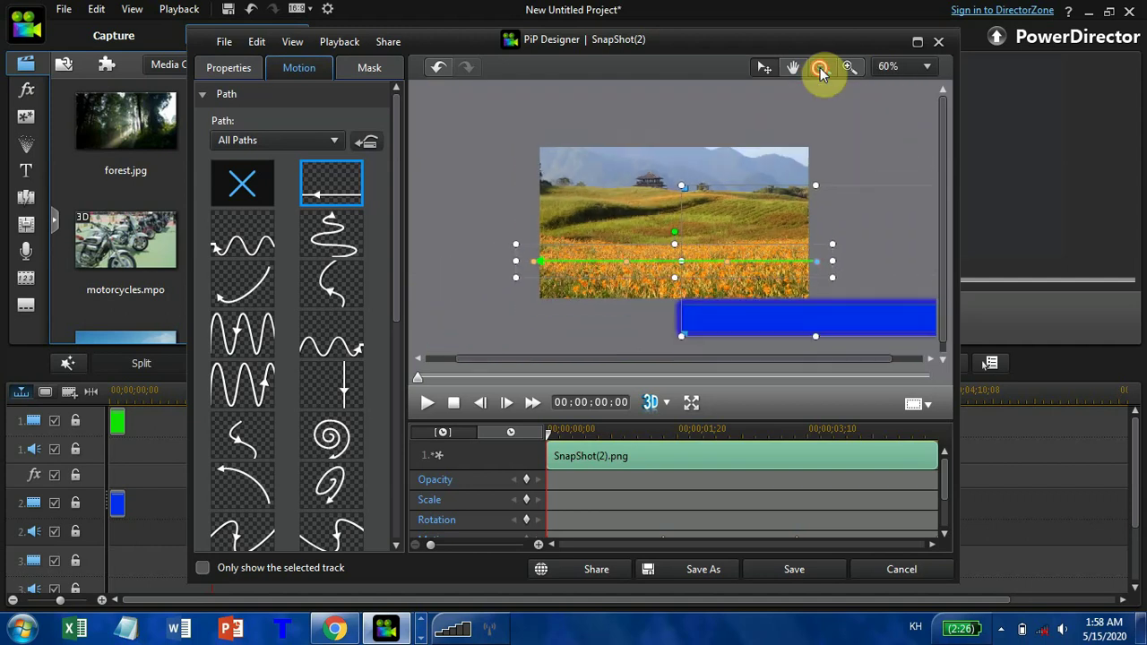
click(820, 69)
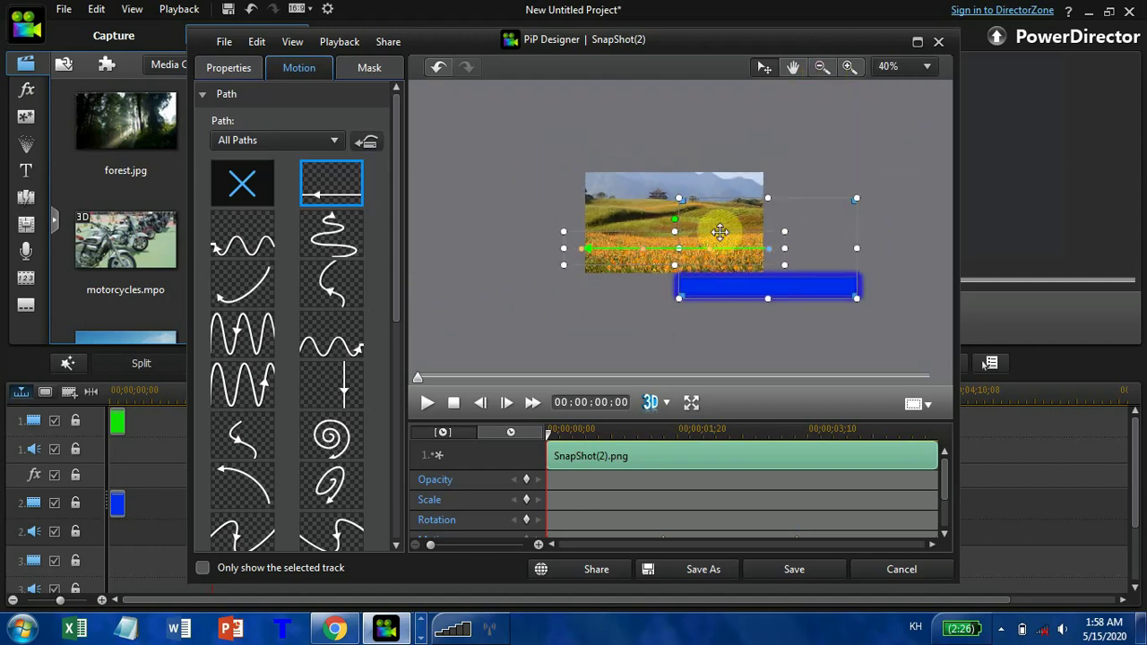
drag(684, 231, 845, 201)
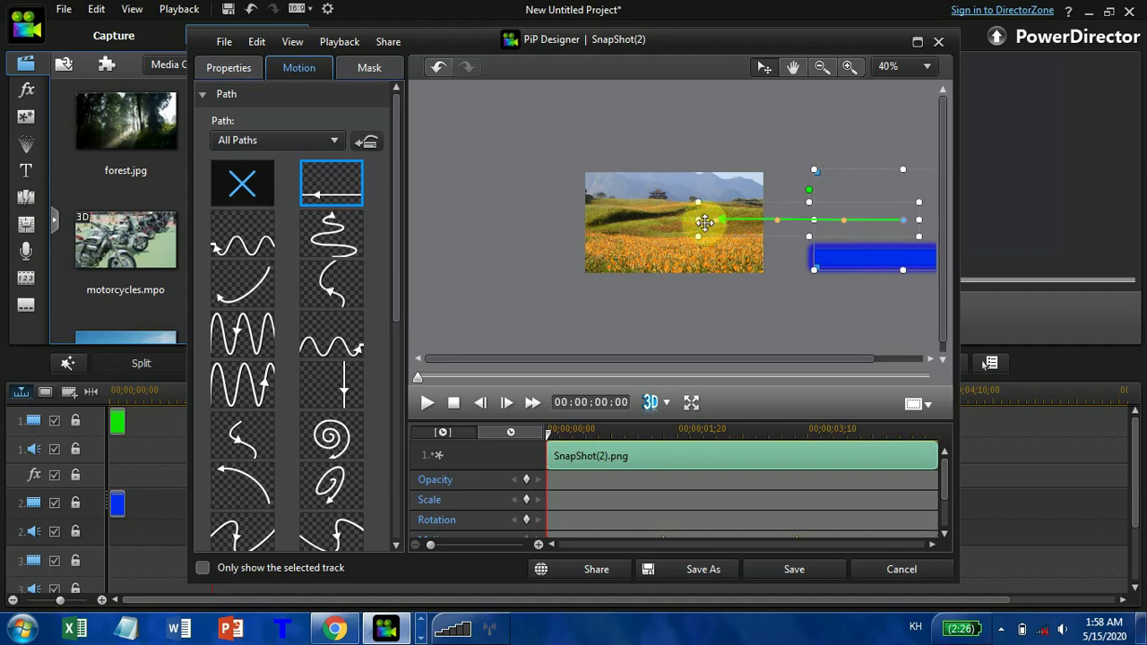
drag(698, 220, 158, 262)
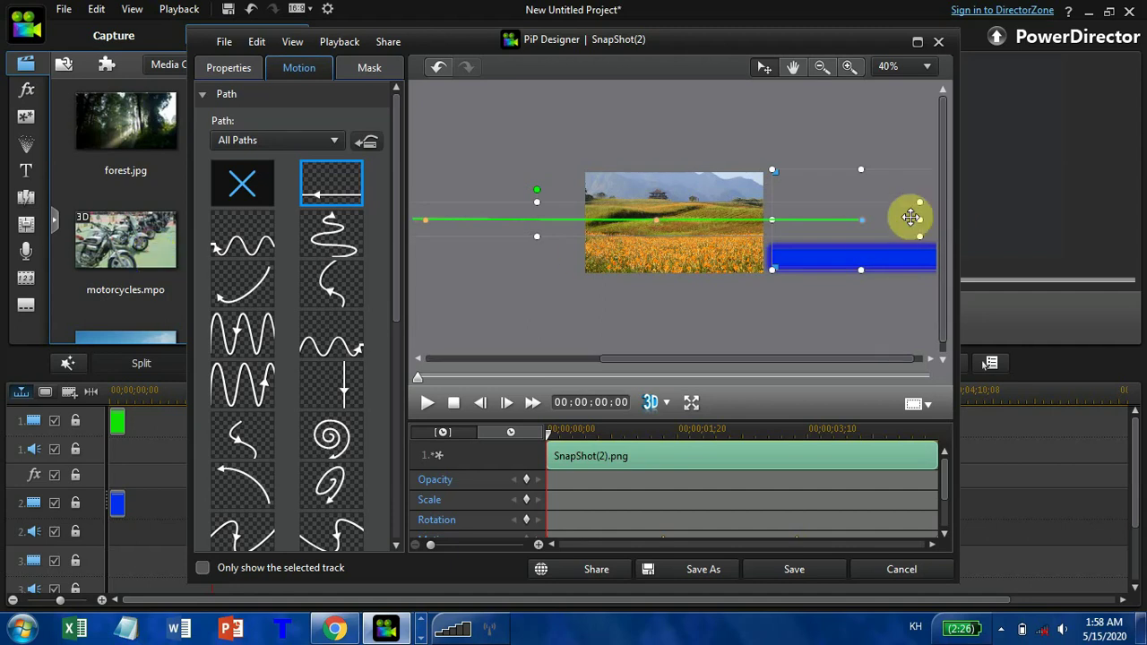
drag(917, 223, 1142, 226)
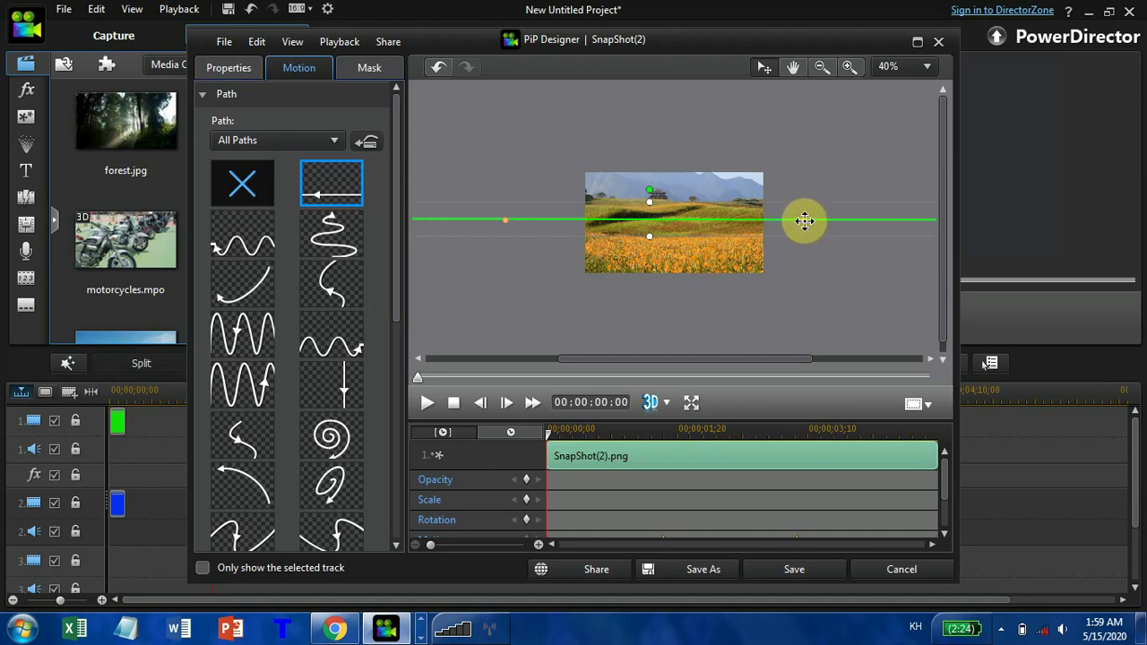
drag(804, 220, 681, 224)
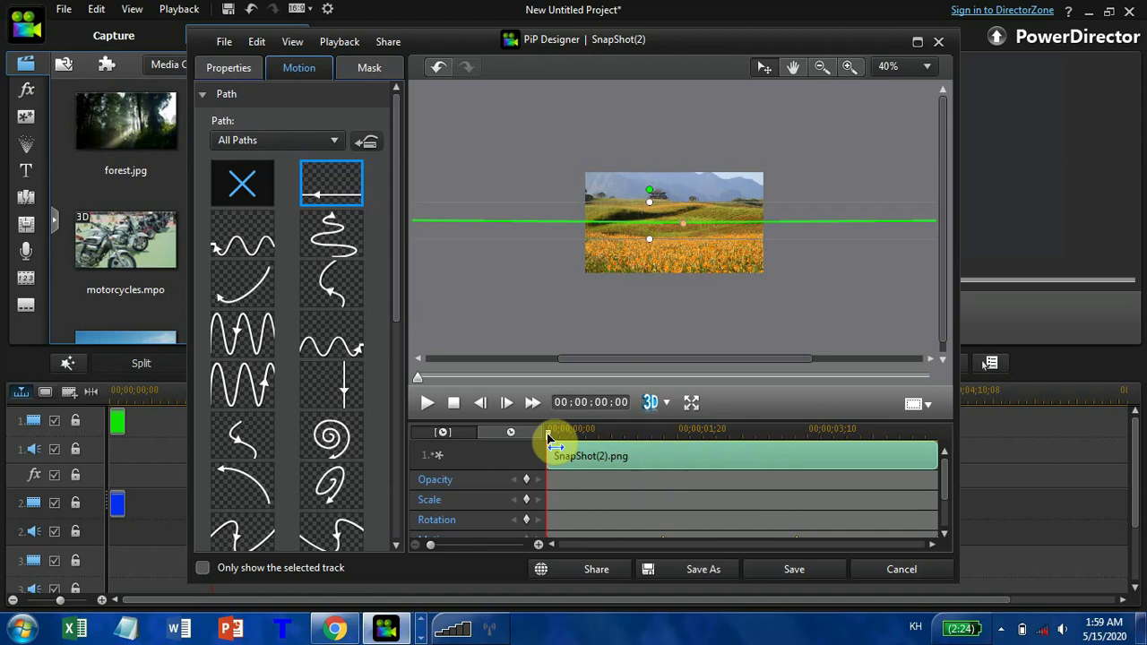
Shift the motion path's intermediate points left so the blue strip spans the frame at 00:00:01:29 and 00:00:02:29.
drag(553, 437, 701, 439)
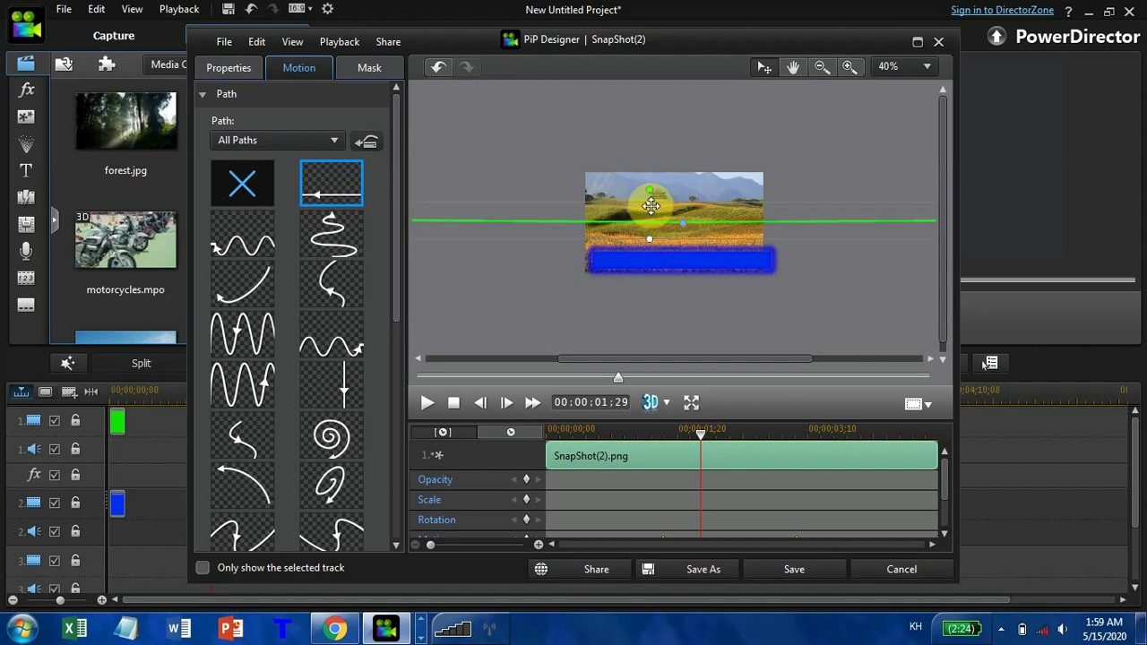
drag(653, 205, 643, 205)
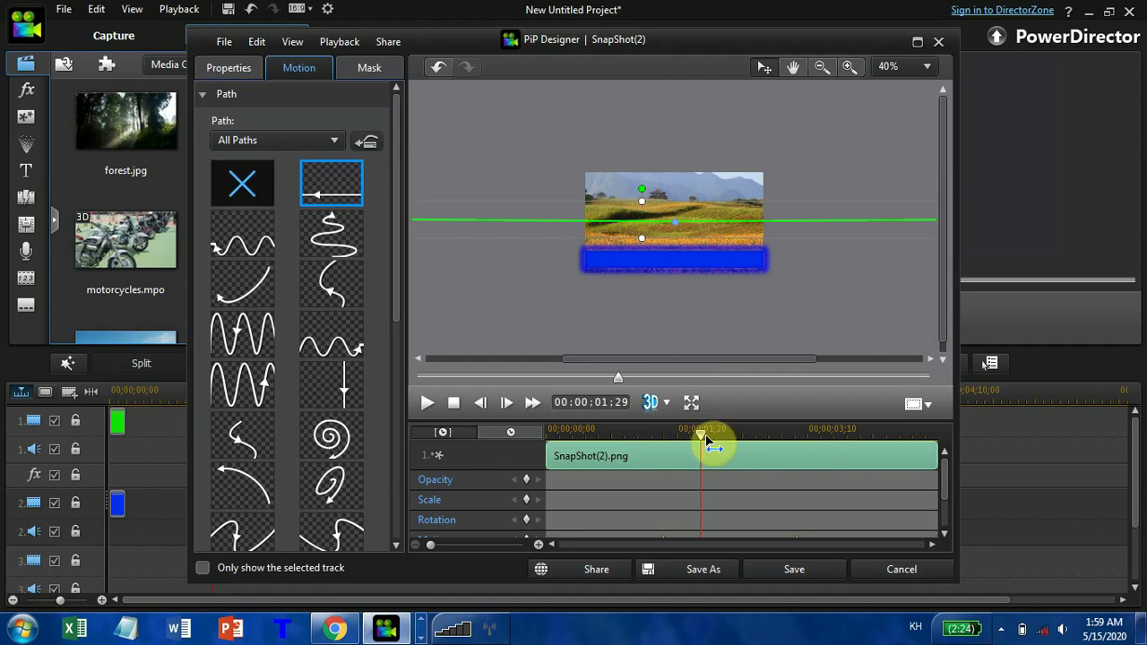
drag(702, 437, 778, 439)
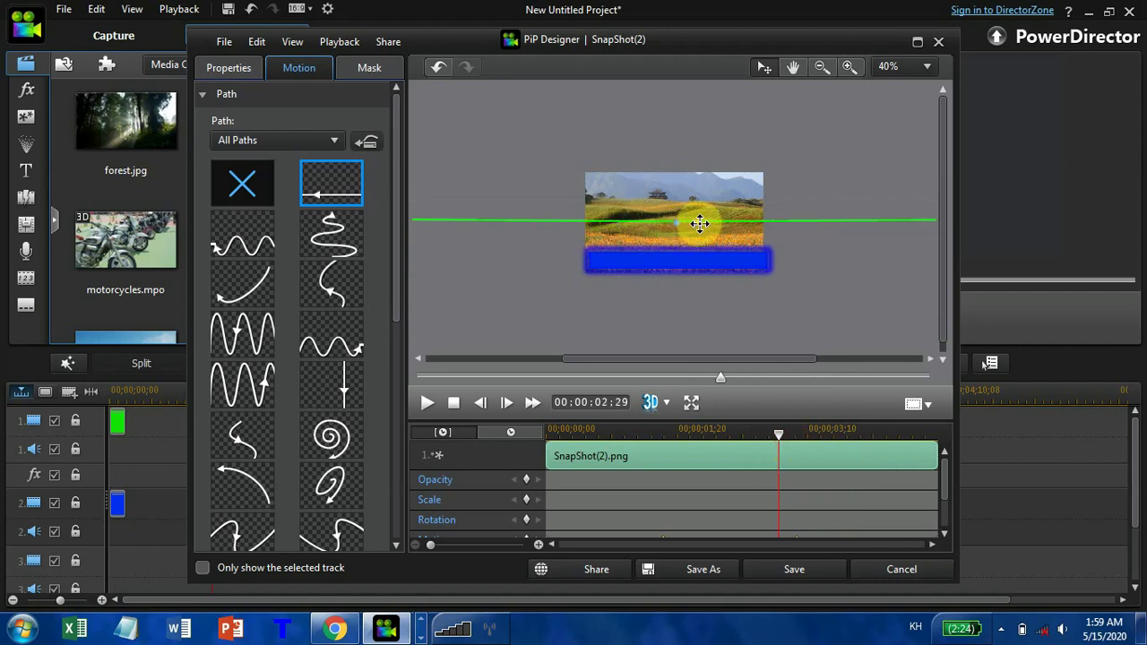
drag(699, 223, 677, 222)
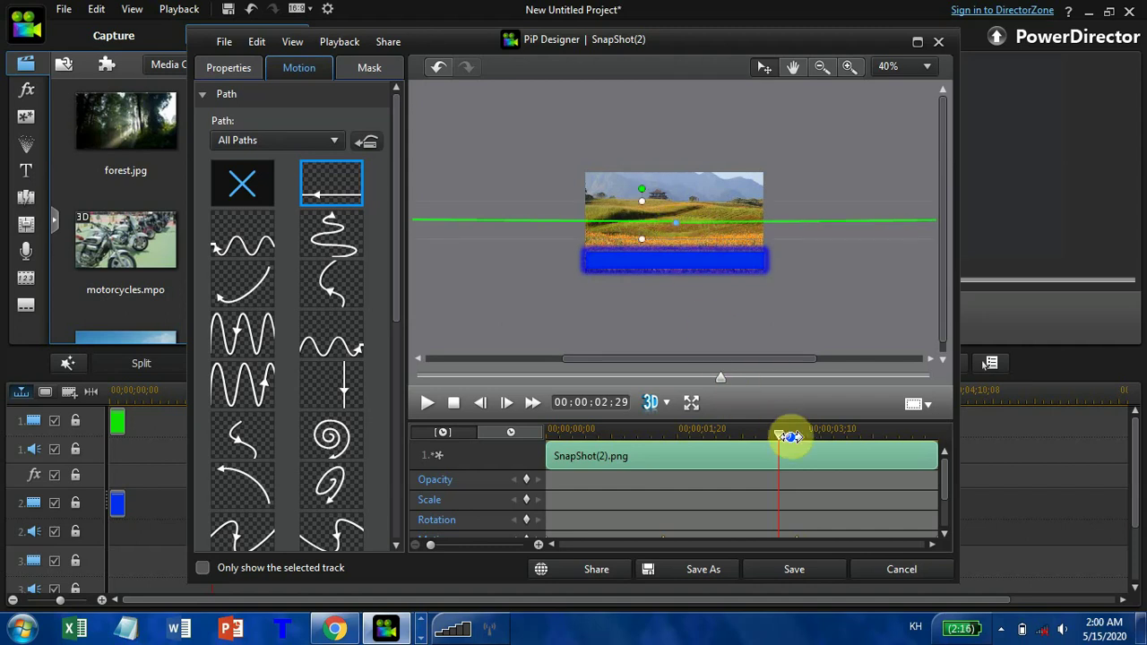
Try shifting the path point so the strip spans the frame at 00:00:03:20, and move it back near the frame's centre.
drag(786, 439, 834, 439)
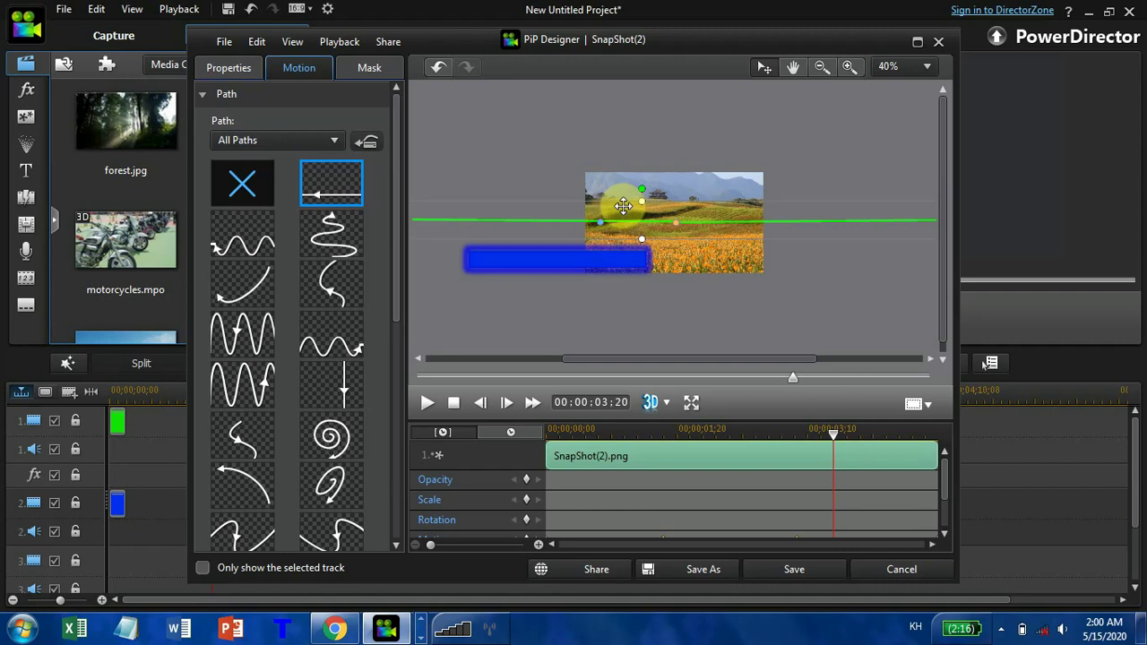
drag(638, 198, 757, 202)
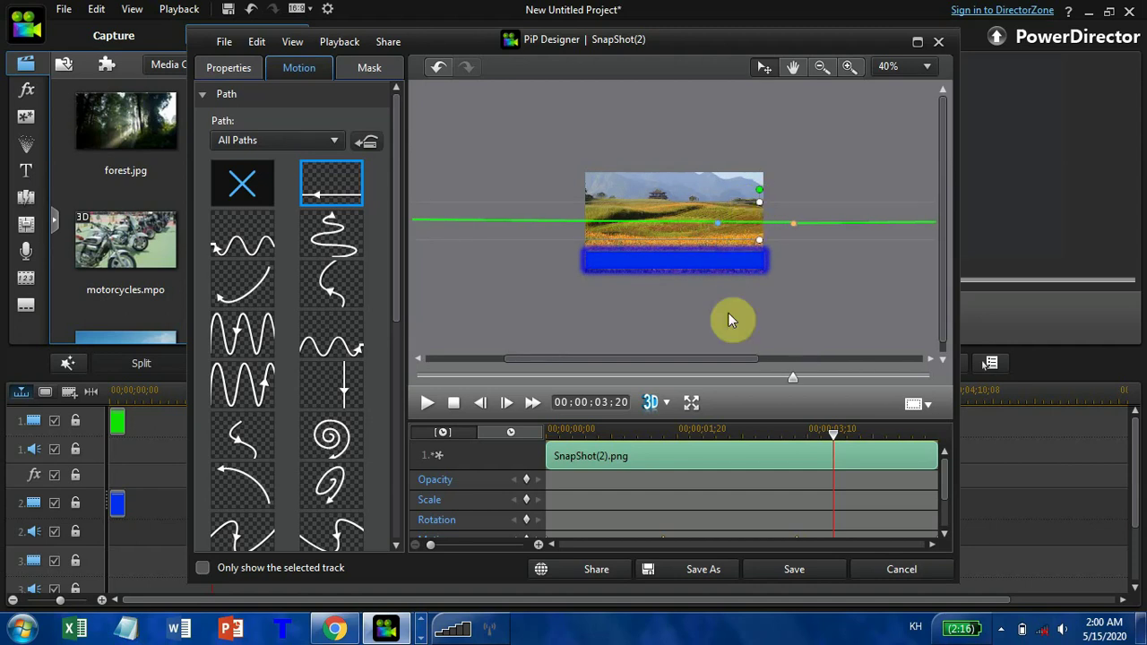
drag(834, 439, 751, 444)
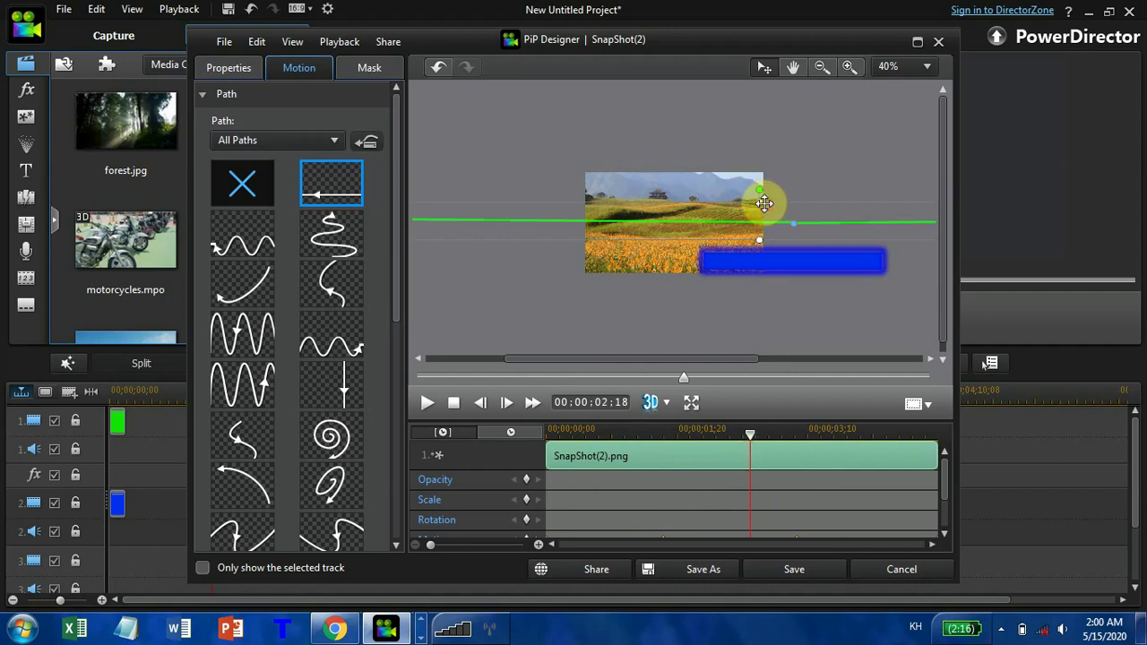
drag(763, 203, 642, 203)
Play back the blue strip's motion across the photo to check its movement.
drag(750, 439, 939, 463)
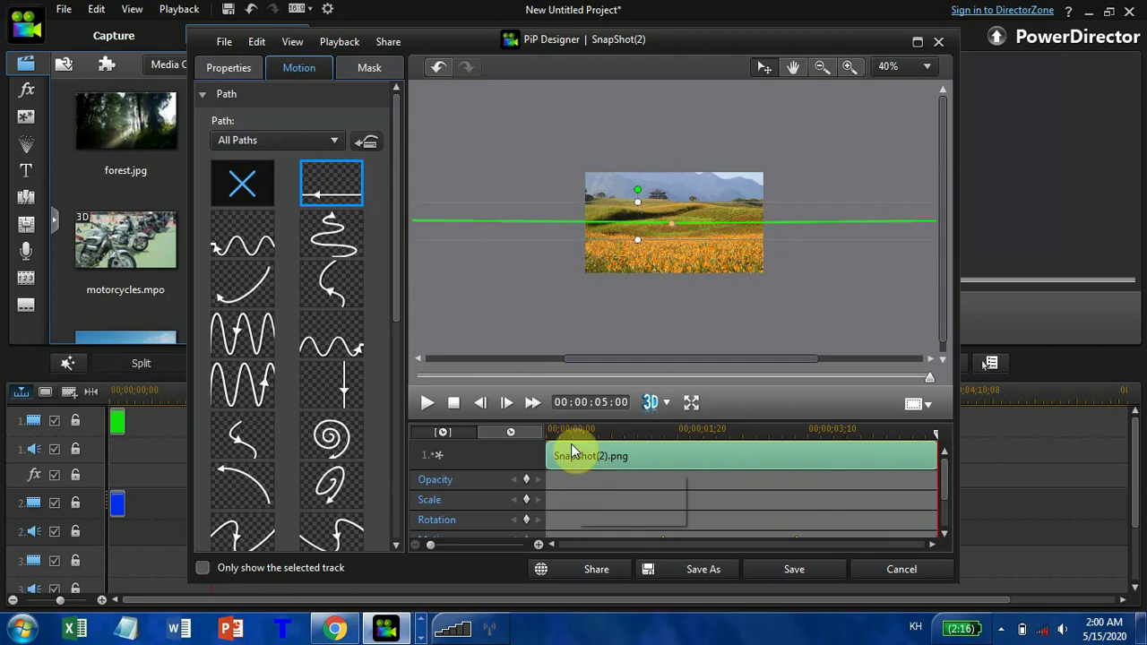
click(428, 403)
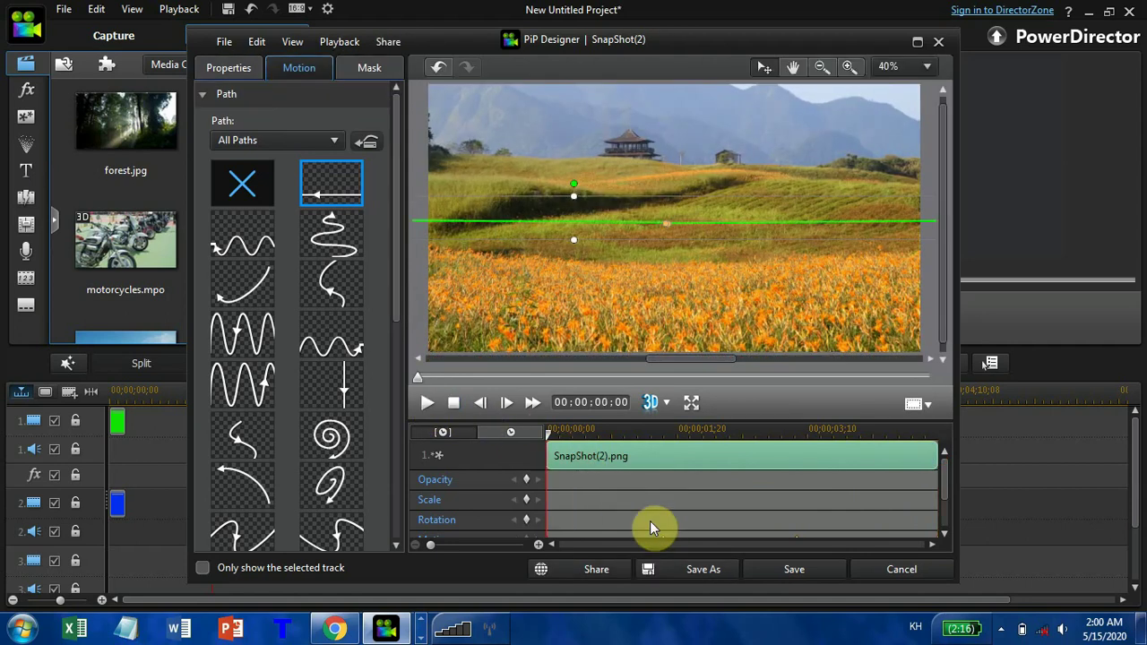
click(429, 403)
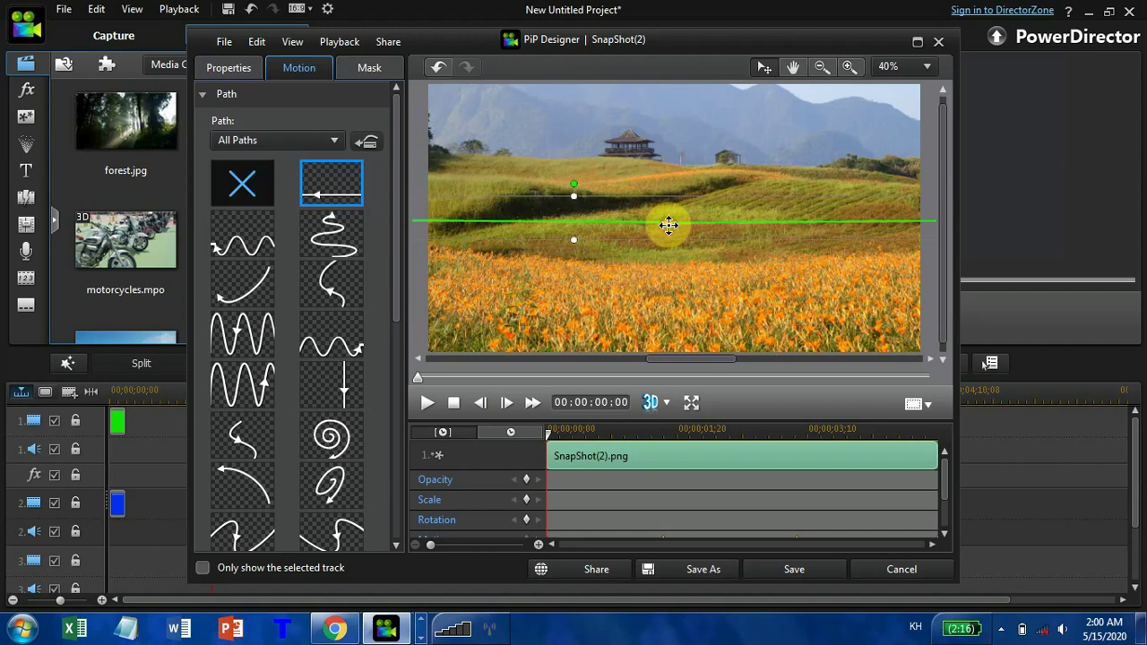
click(428, 405)
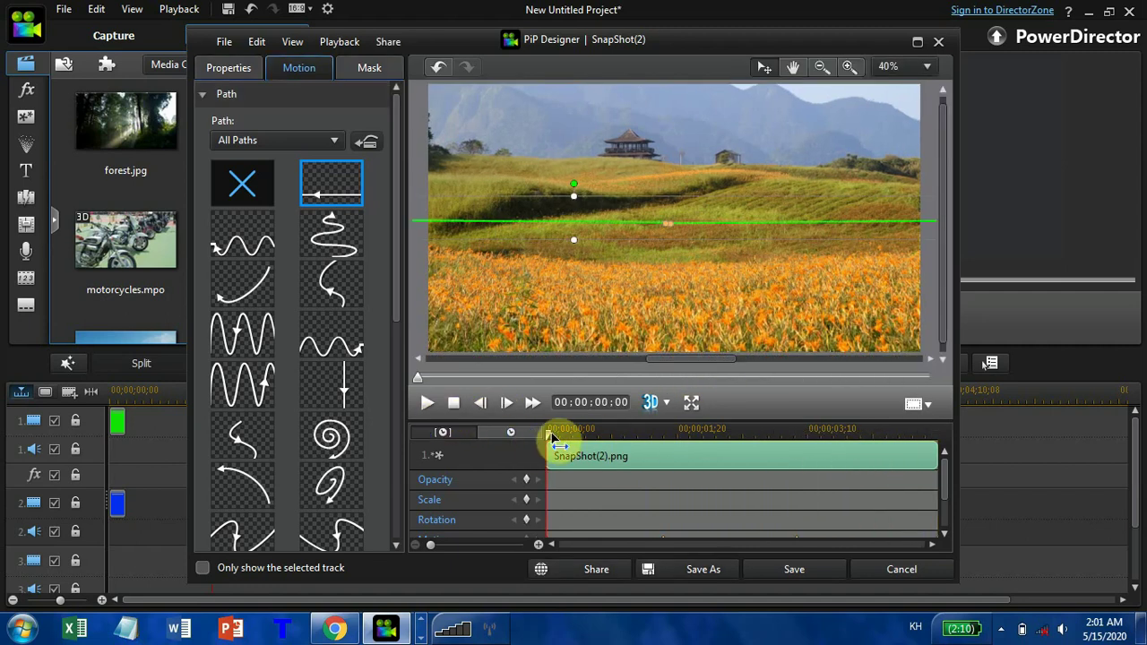
At 00:00:01:27, nudge the intermediate motion point slightly right so the strip spans the frame's full width, and return the playhead to the start.
drag(550, 436, 694, 439)
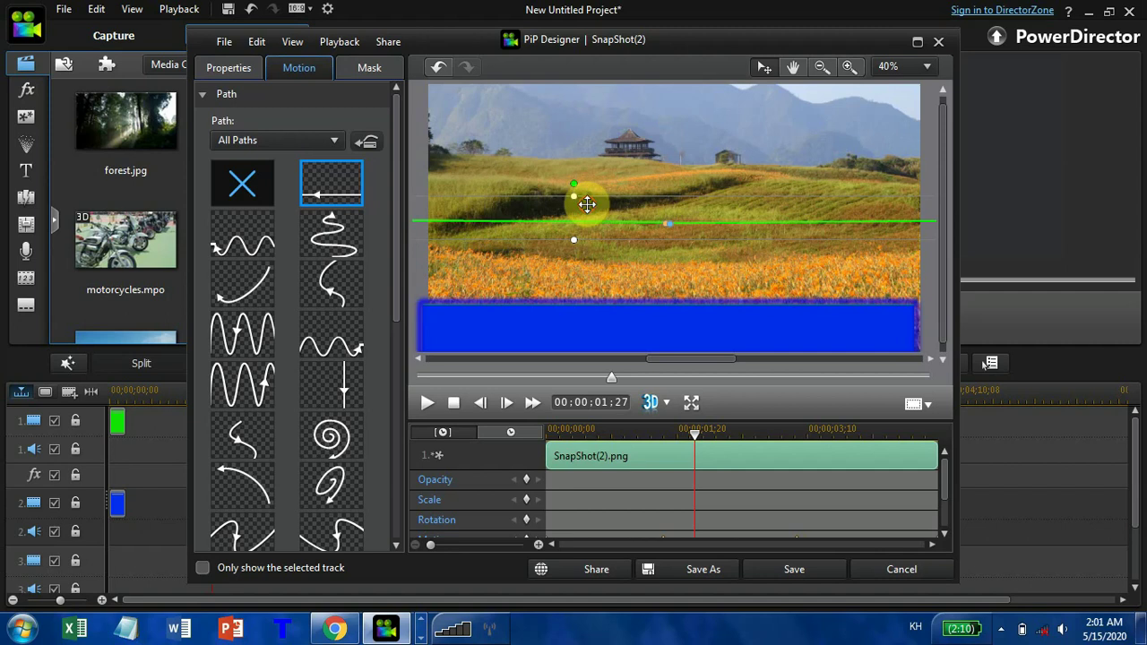
drag(585, 200, 593, 203)
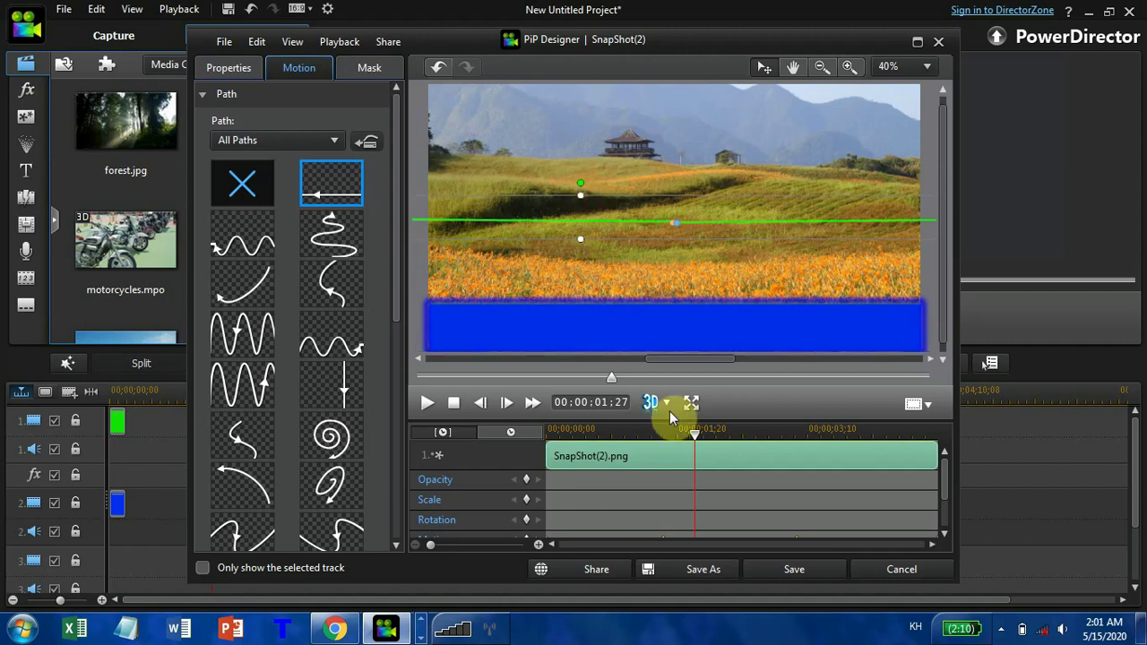
drag(694, 435, 533, 470)
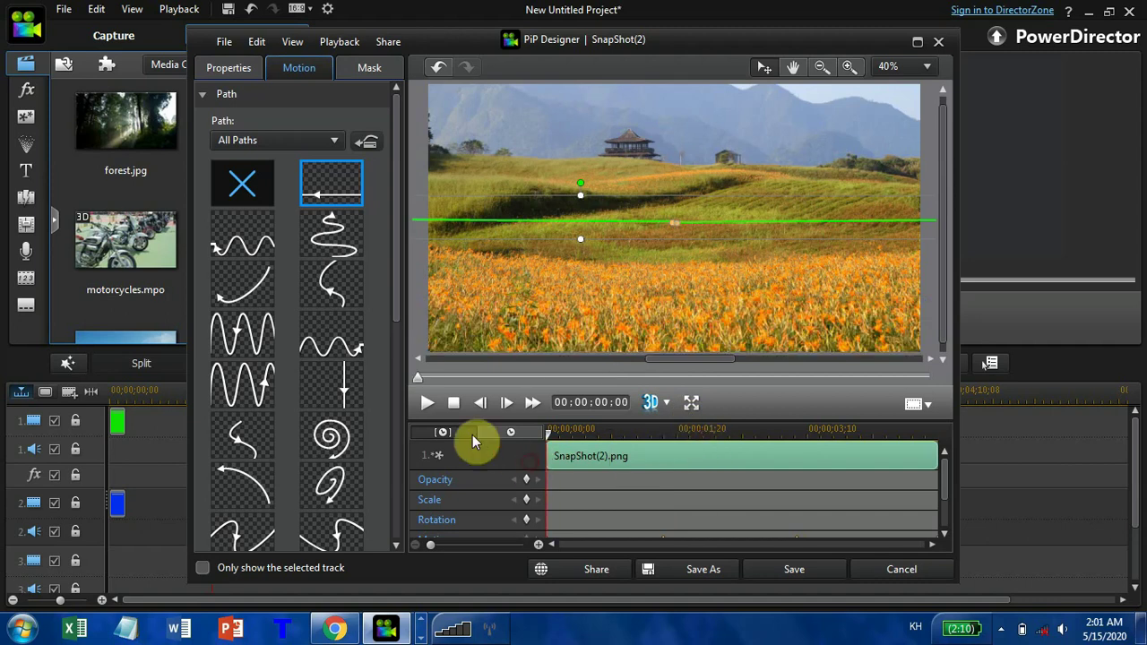
Preview the strip's adjusted motion and save the clip's changes in the PiP Designer.
click(427, 402)
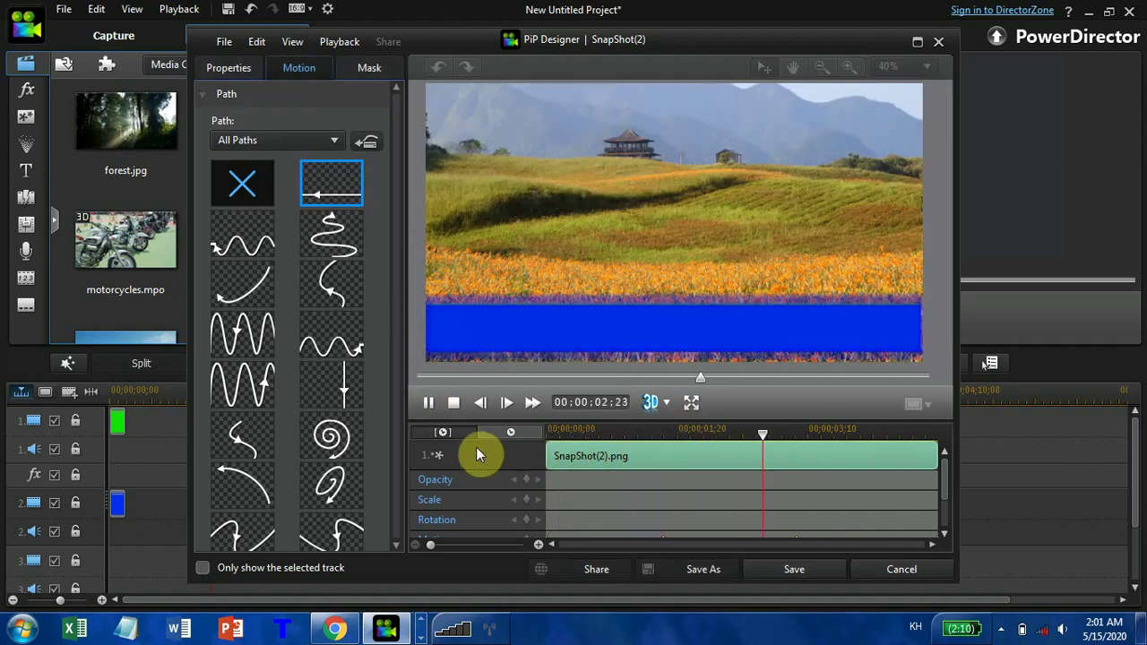
click(444, 413)
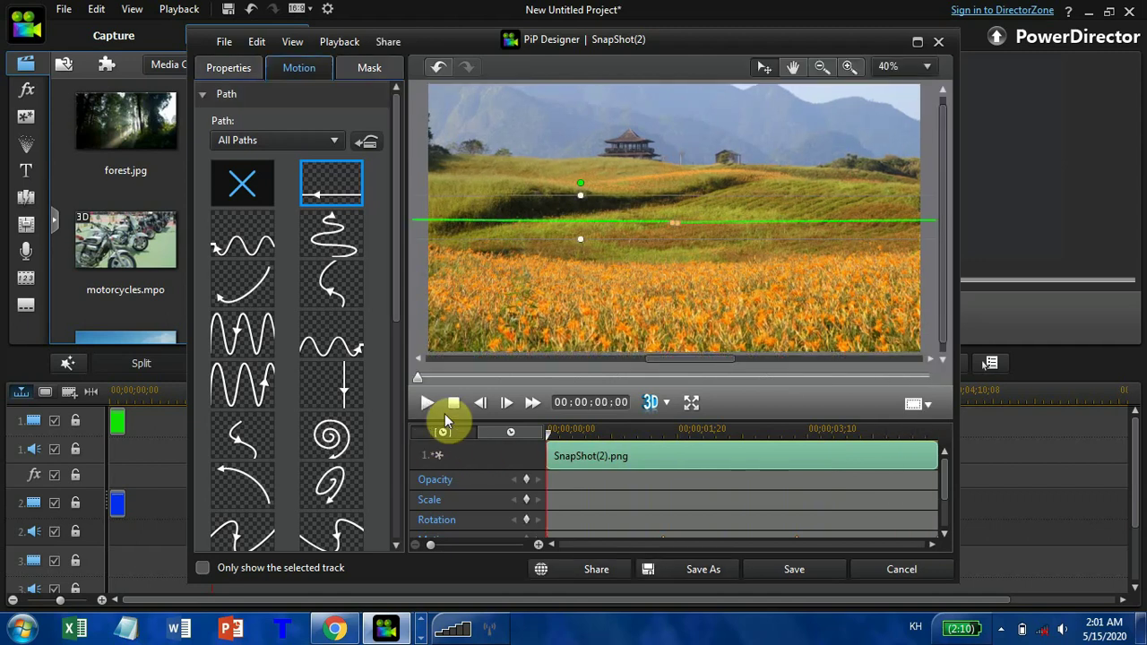
click(817, 570)
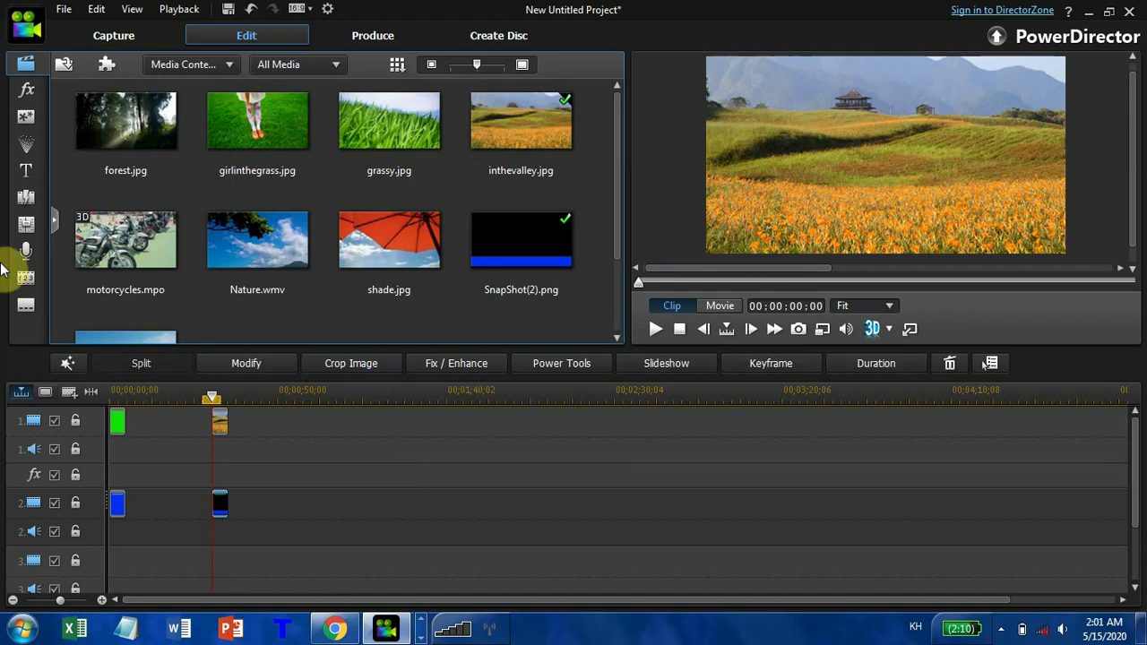
Add the Default title to track 3 at the photo's start and open it in the Title Designer.
click(37, 178)
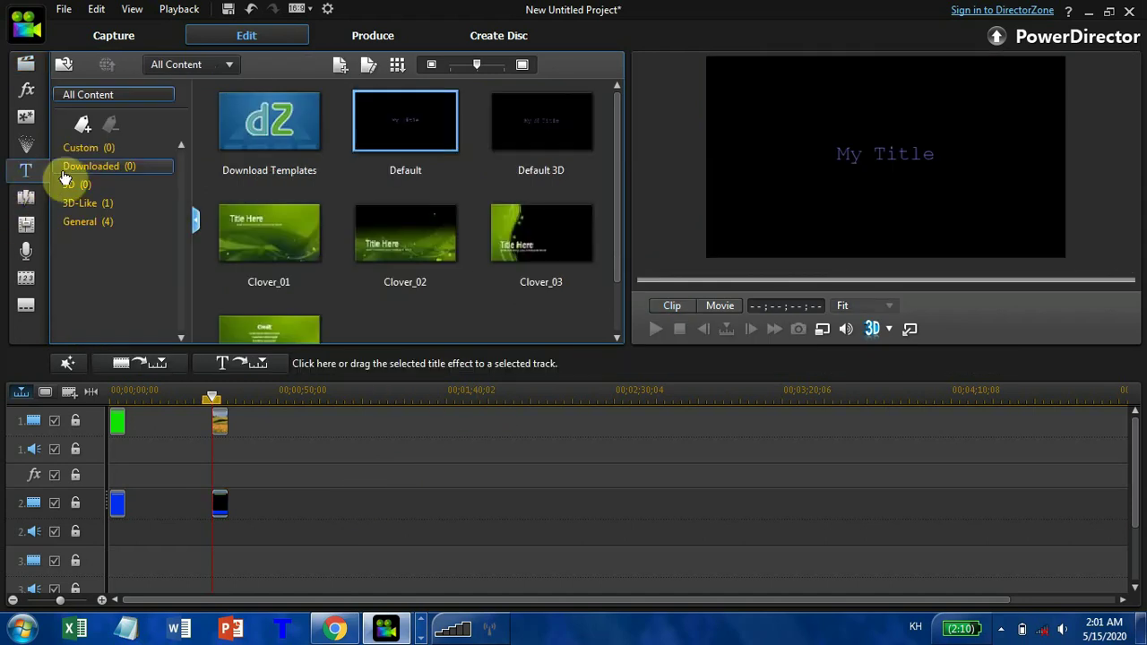
drag(395, 135, 224, 558)
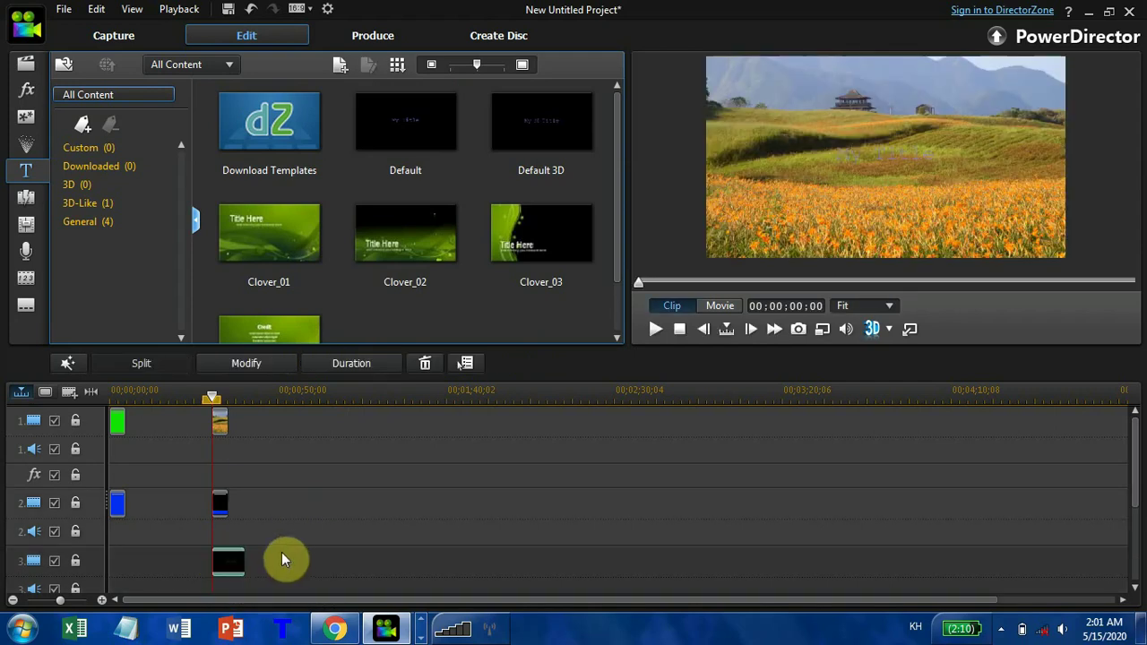
click(231, 564)
double_click(226, 561)
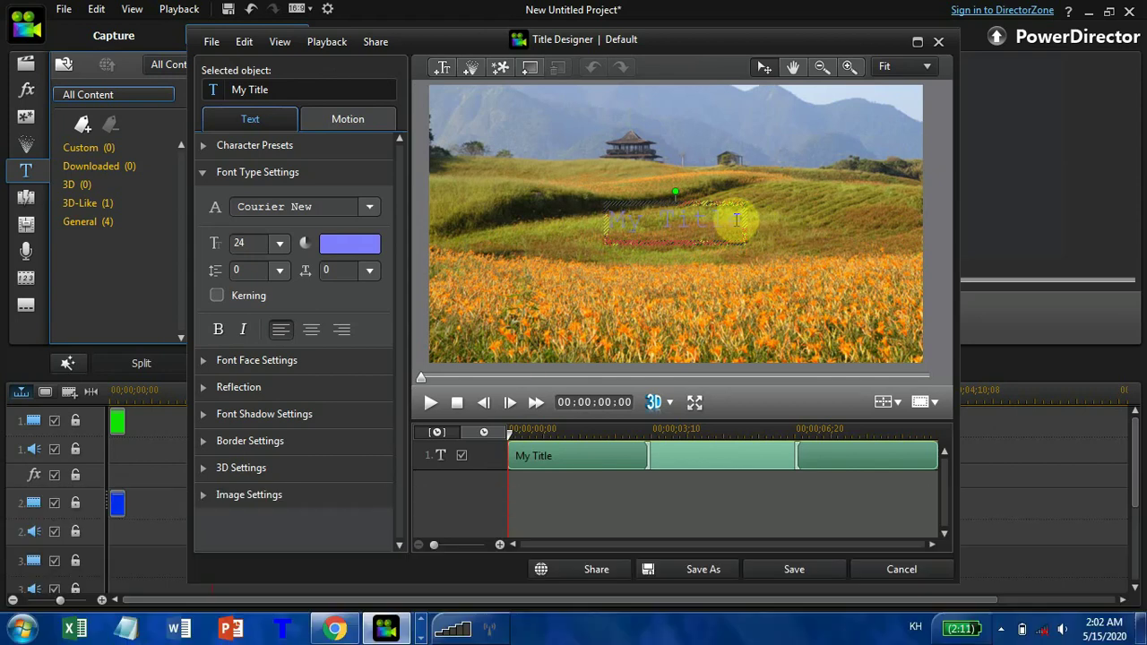
Move the title preview to 00:00:03:02 and set the colour of the whole title text to yellow (255, 255, 0).
drag(734, 220, 558, 238)
drag(565, 425, 642, 439)
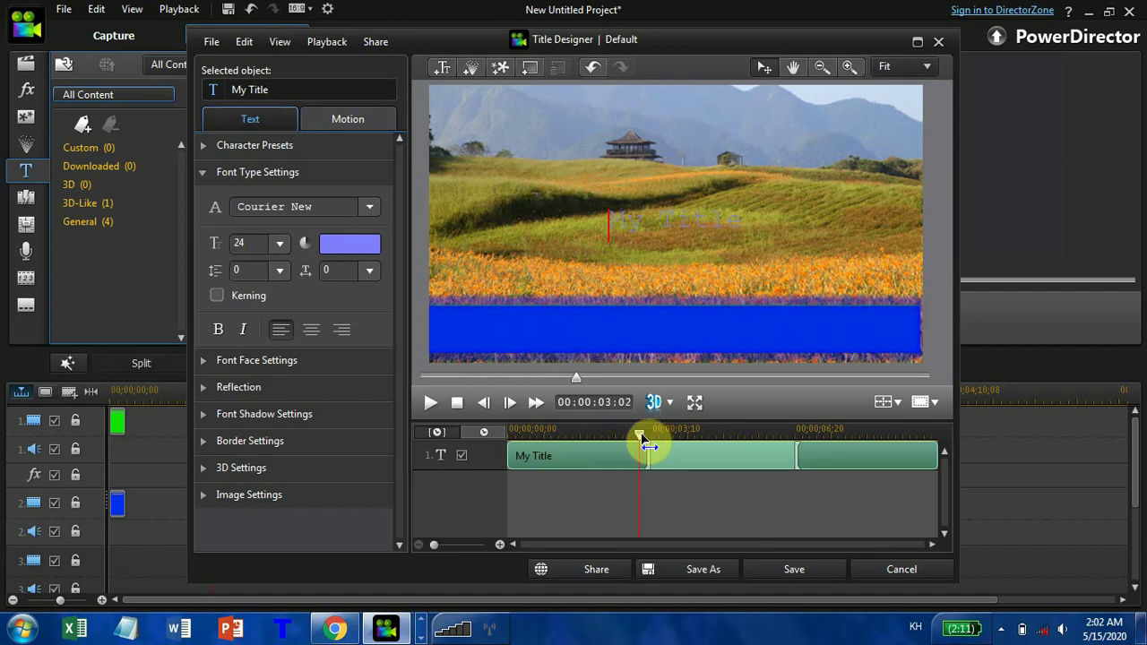
click(721, 215)
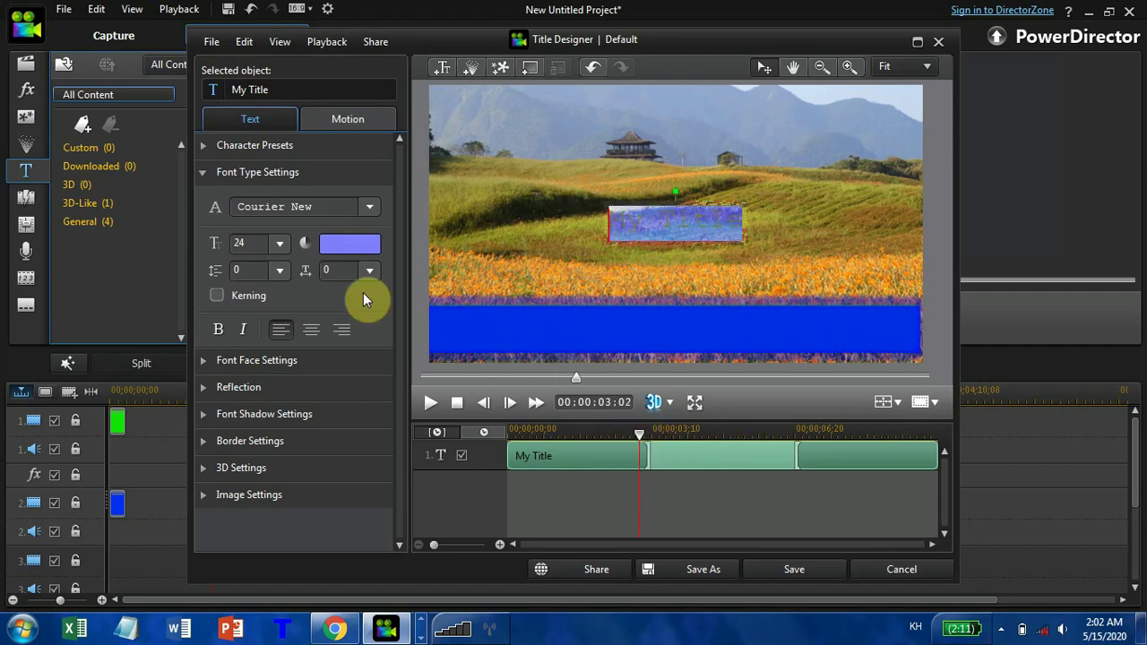
click(348, 247)
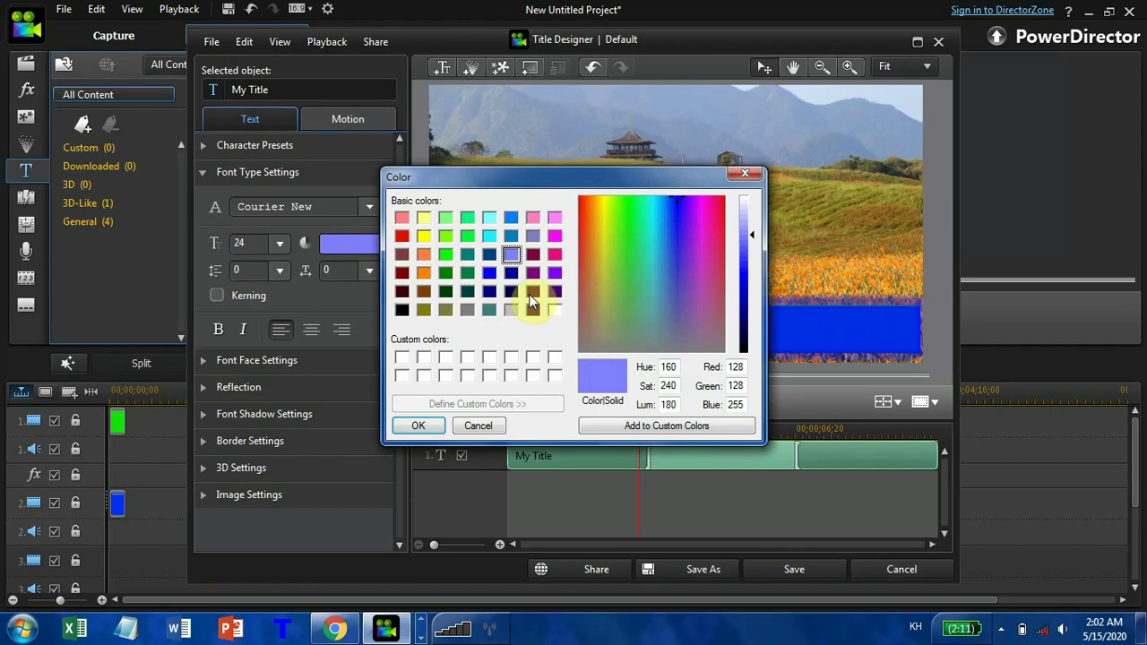
click(425, 238)
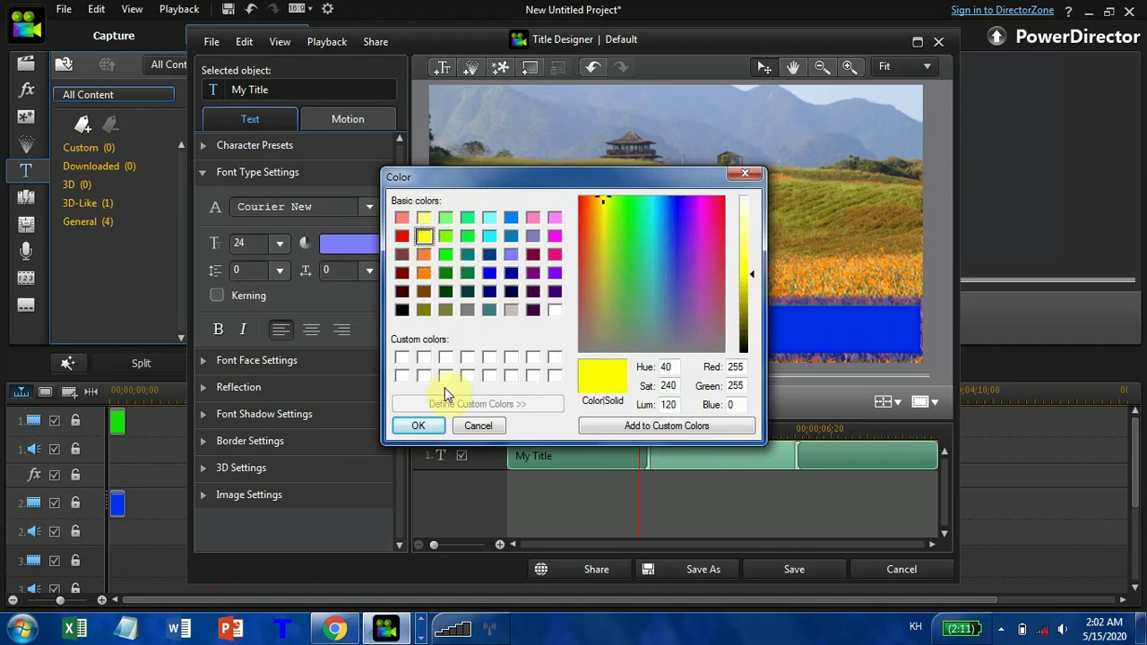
click(418, 426)
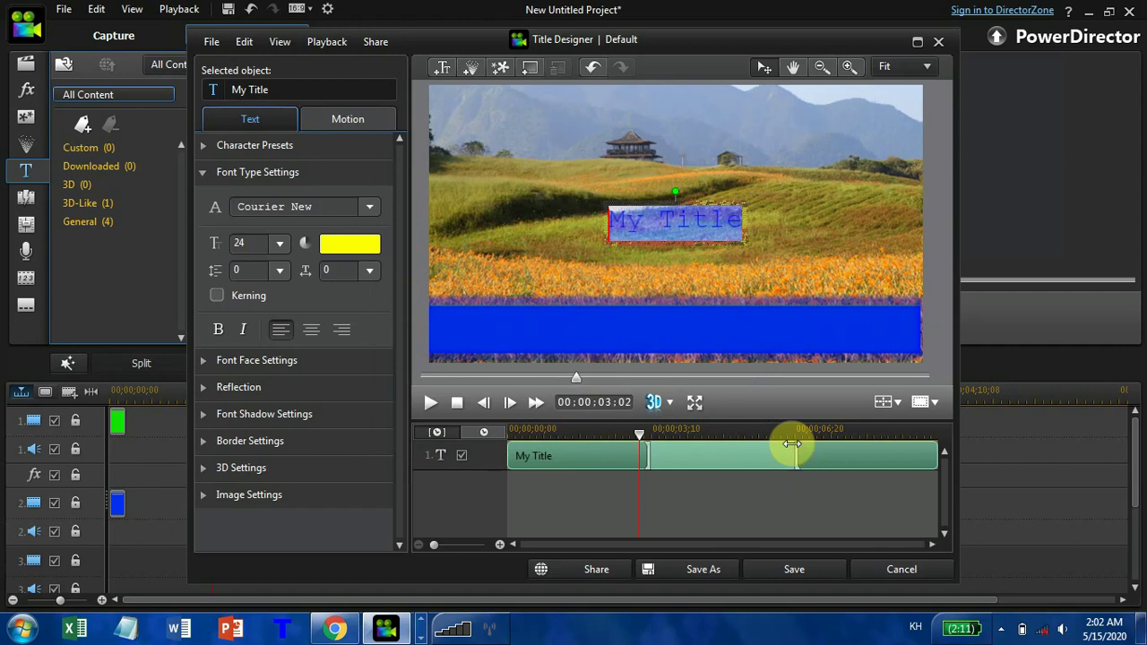
text(សាកល្បង)
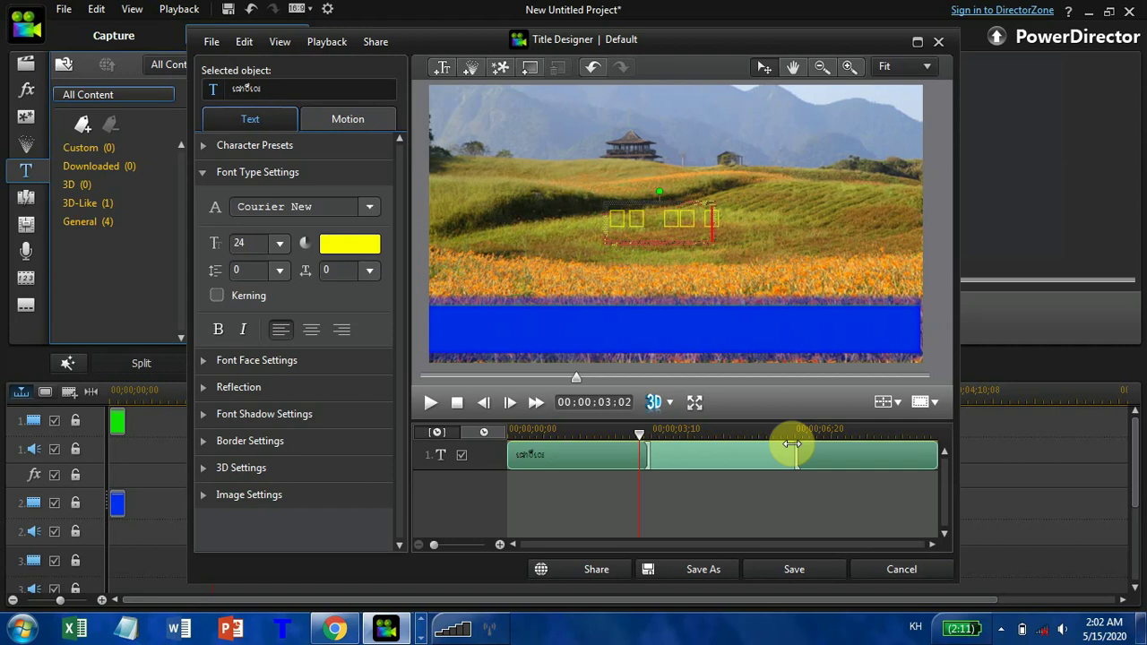
key(BackSpace)
key(BackSpace)
key(BackSpace)
key(BackSpace)
key(BackSpace)
key(BackSpace)
key(BackSpace)
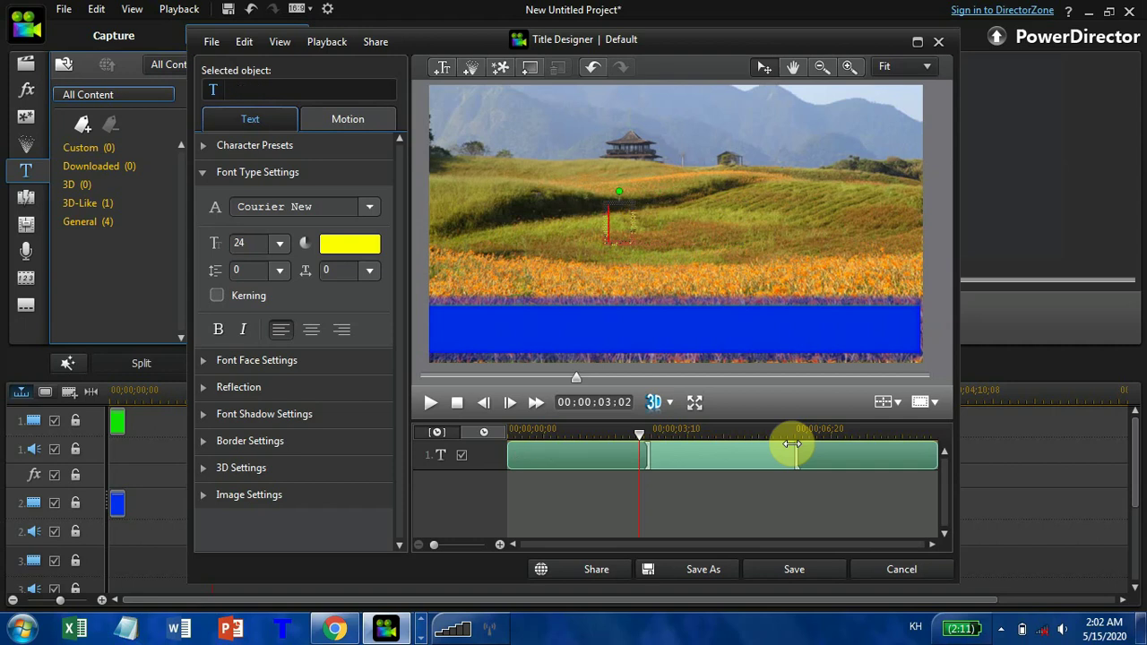
text(សា)
key(BackSpace)
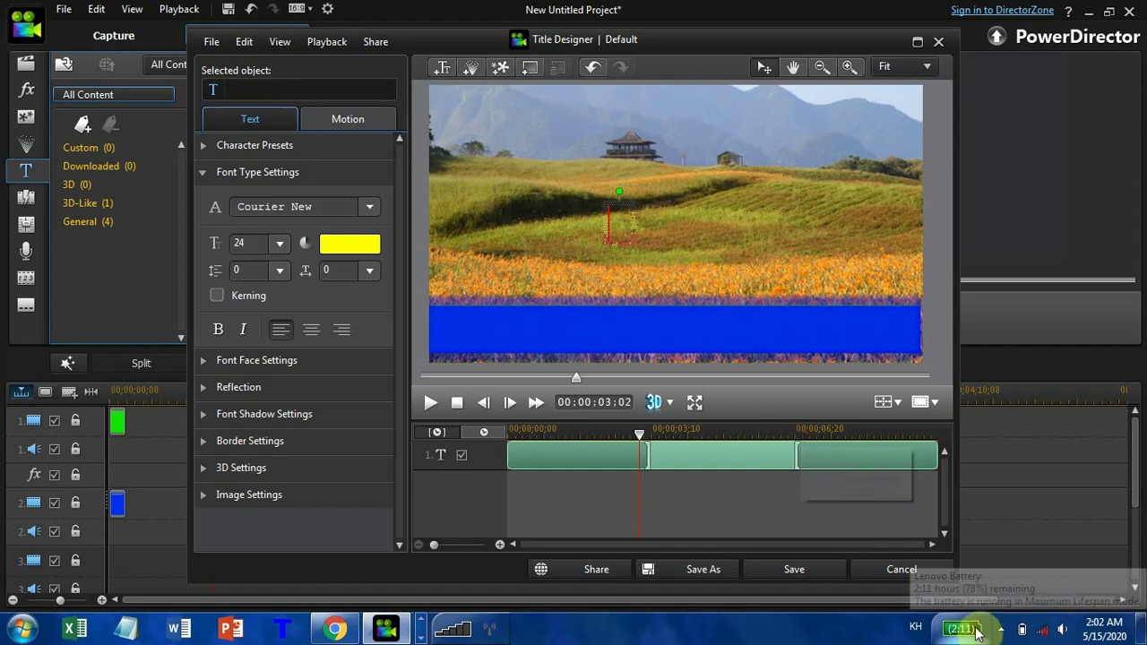
Switch the keyboard input language to English and enter "powerdirector 12" as the title text.
click(914, 628)
click(933, 583)
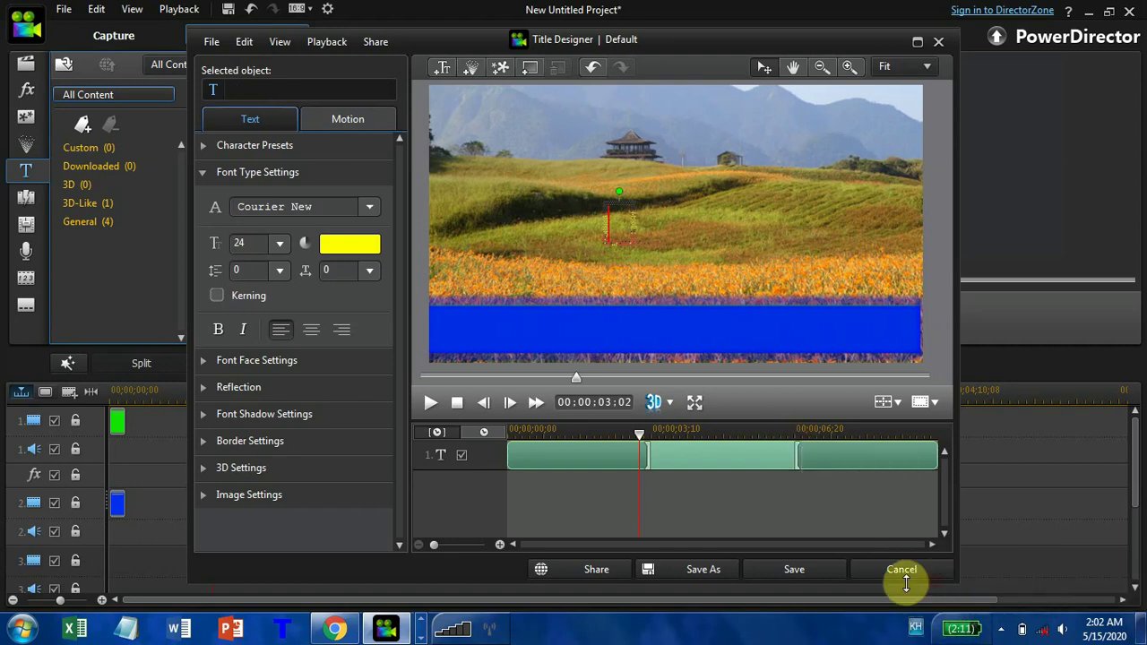
text(po)
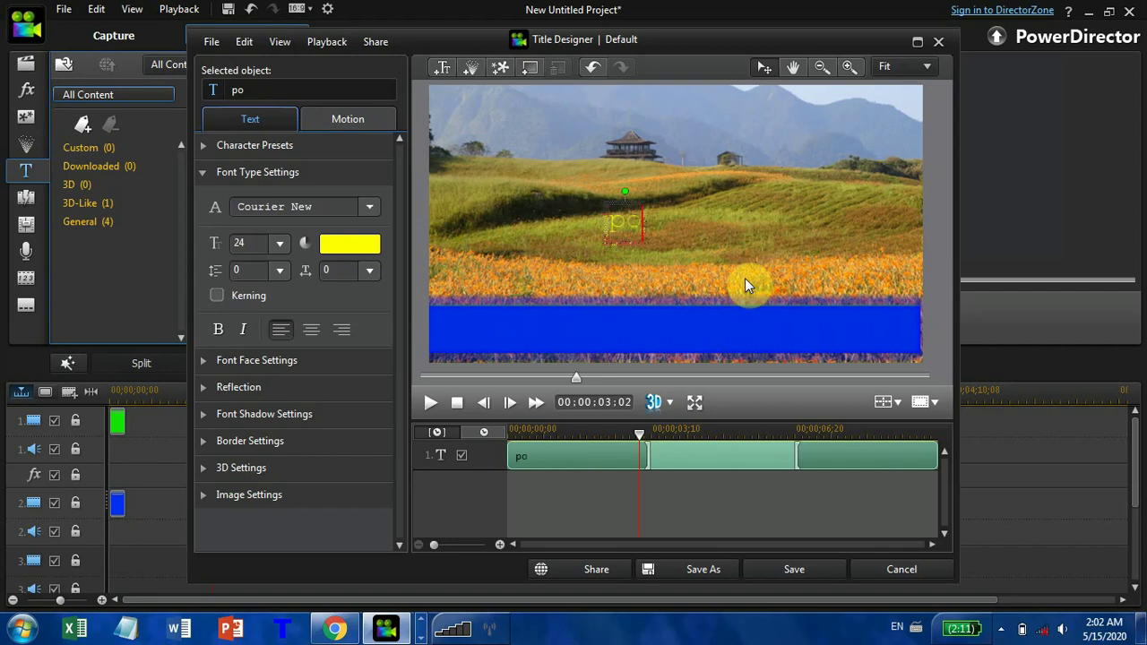
text(werdi)
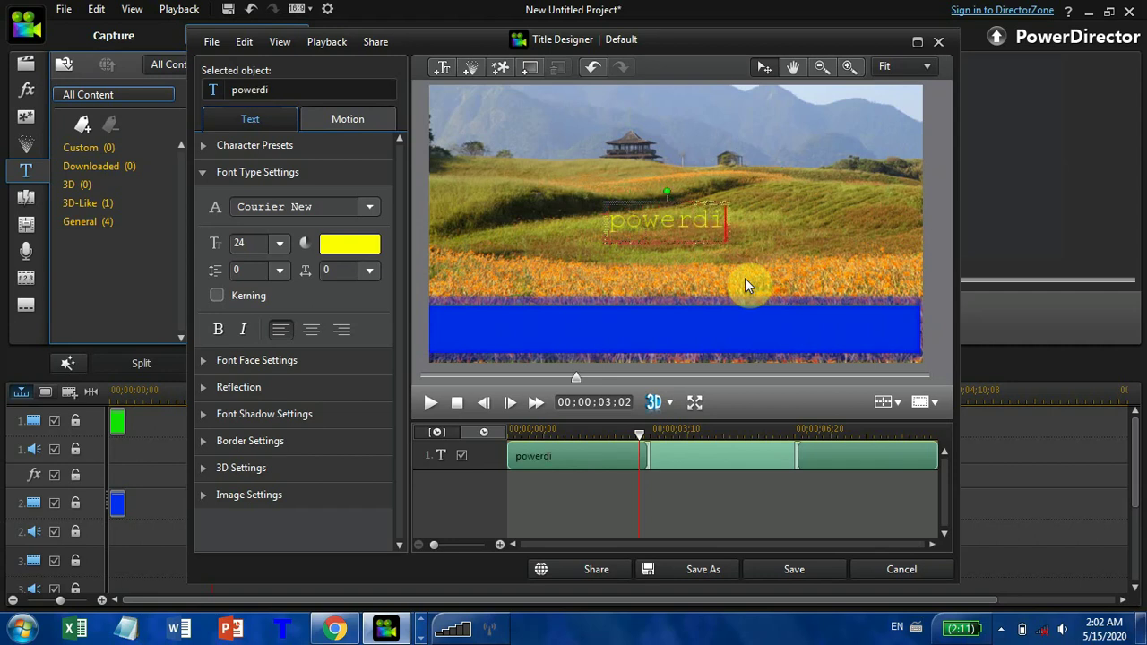
text(recto)
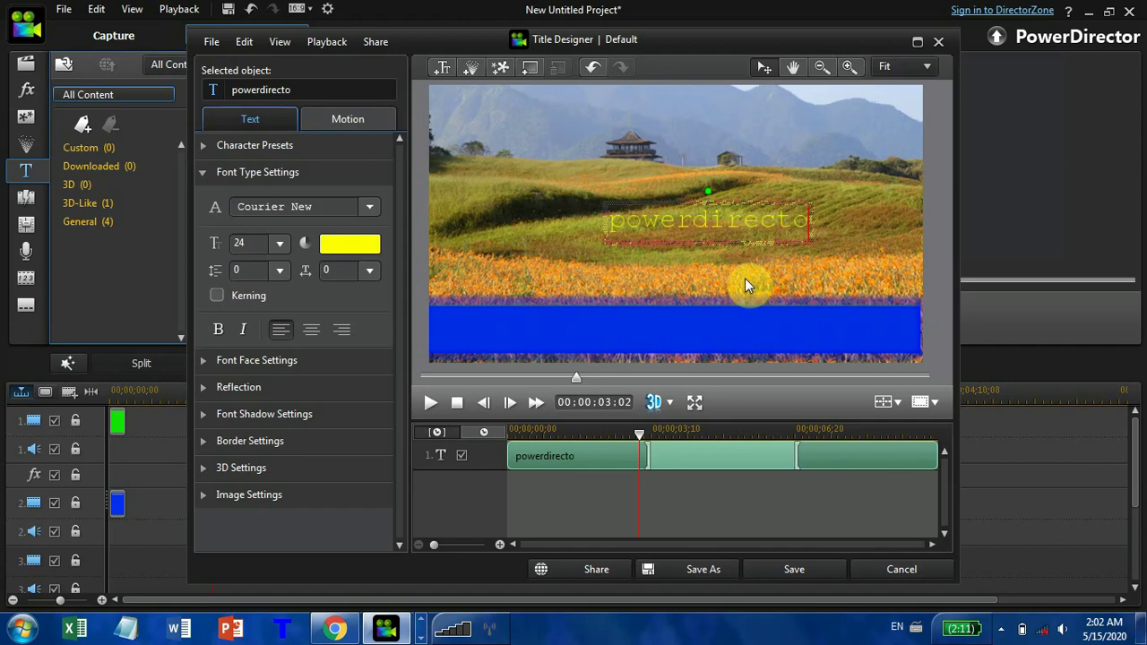
text(r 12)
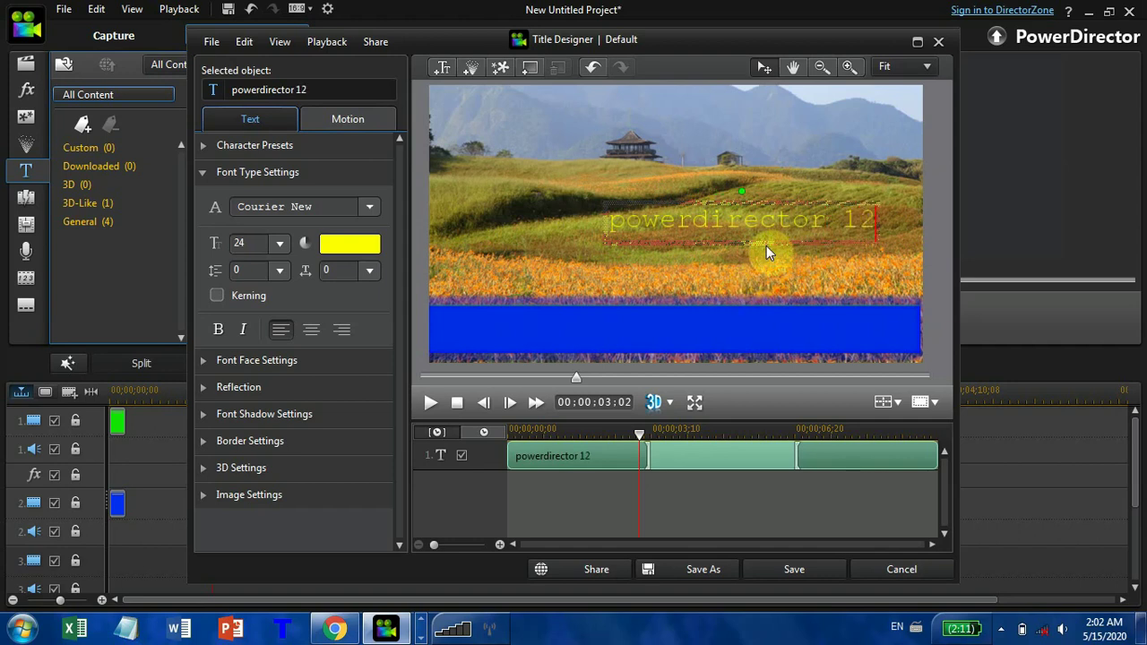
Move the title text down onto the blue strip, near its middle.
click(709, 308)
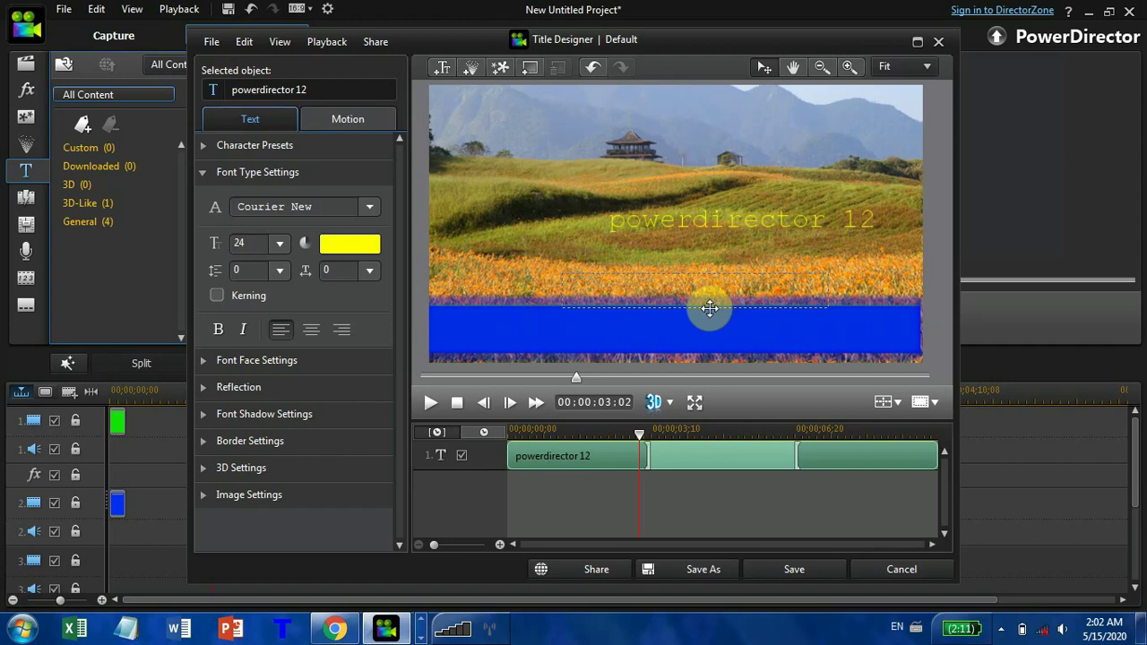
drag(709, 308, 679, 346)
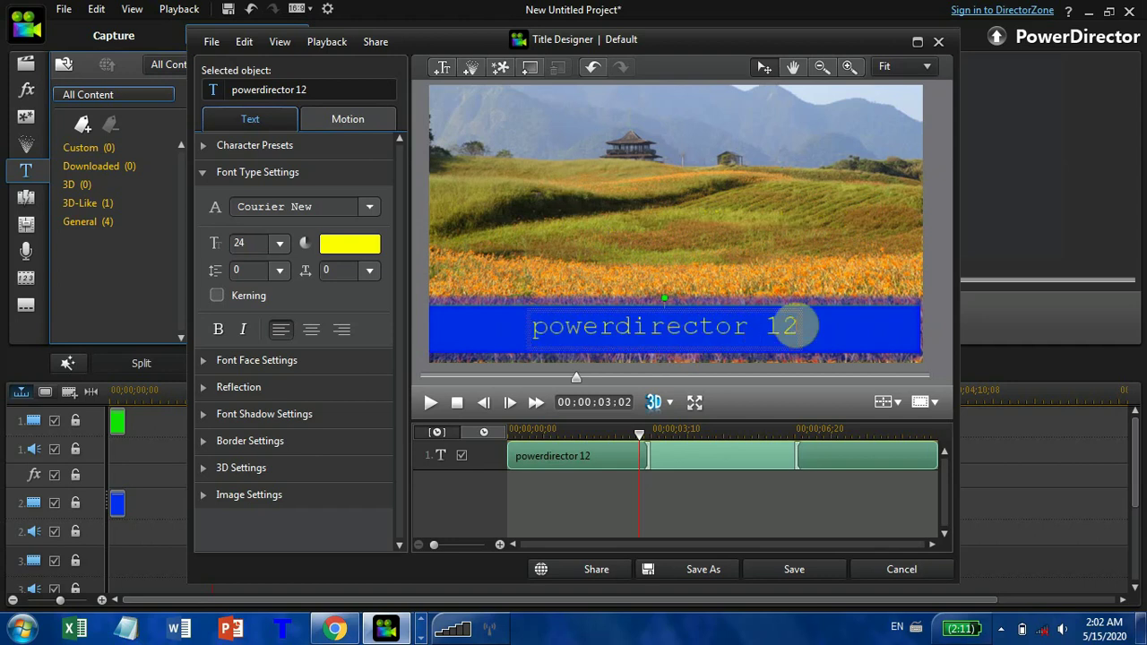
Insert "cyberlink" and a space before "powerdirector 12" and shift the title so the whole text fits on the blue strip.
drag(793, 327, 532, 339)
click(532, 340)
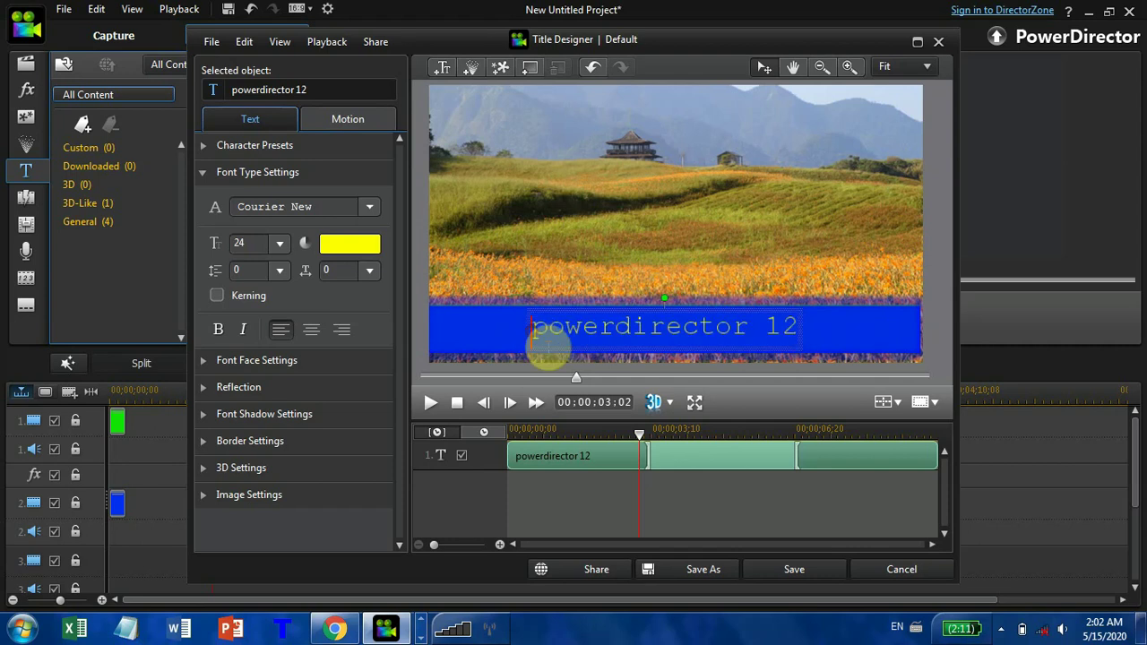
text(cy)
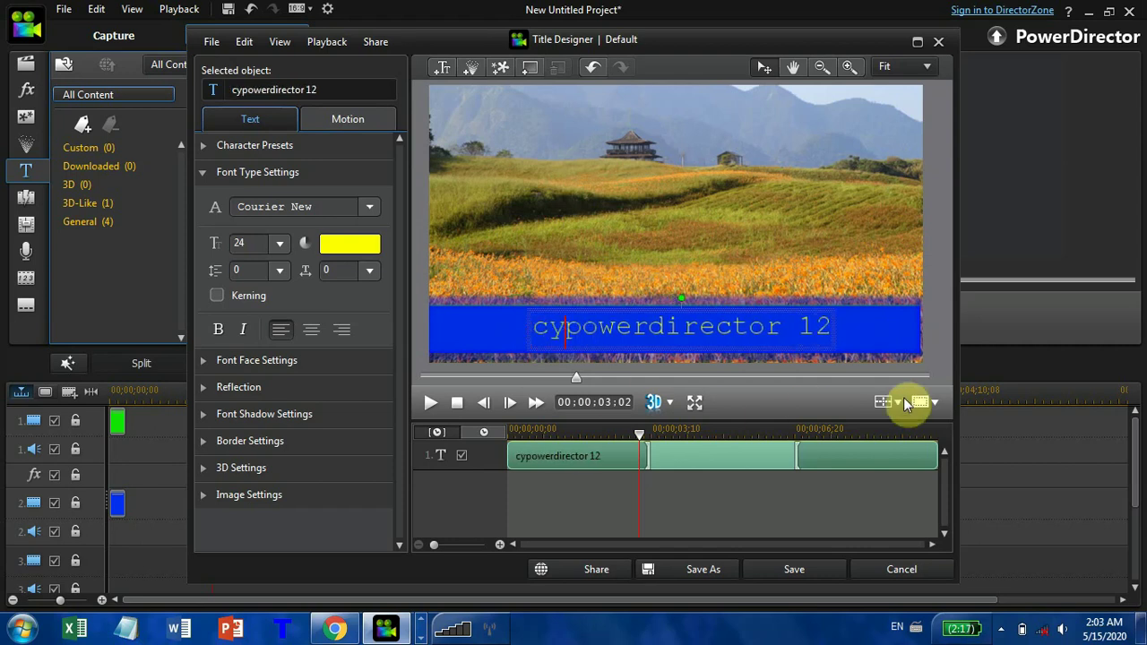
text(berlink)
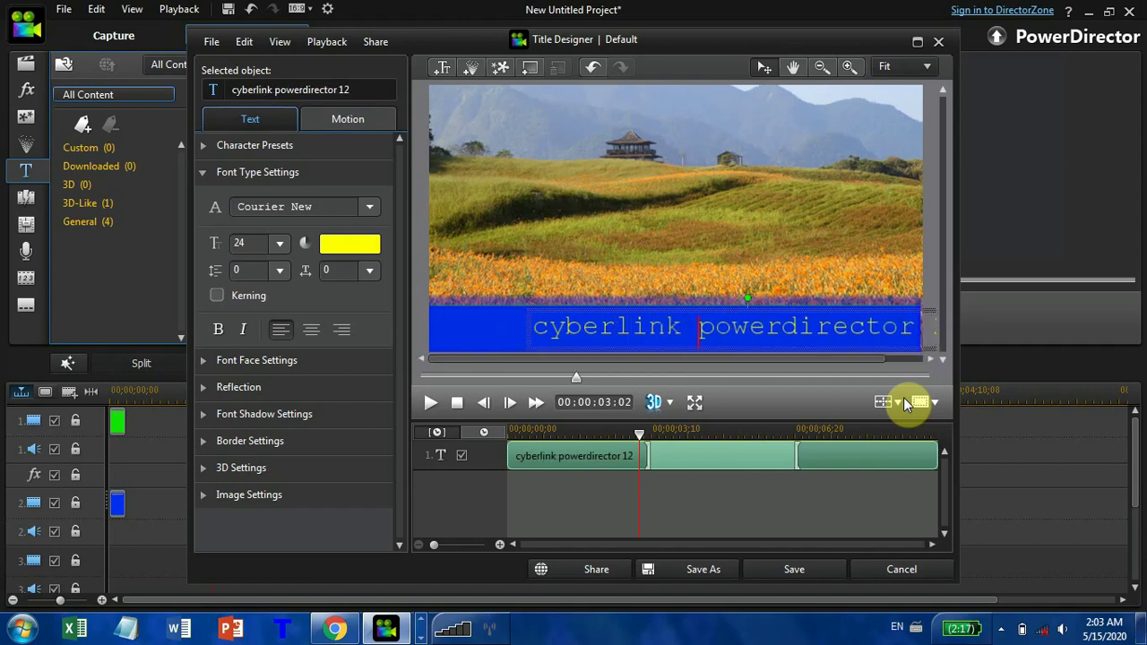
click(717, 309)
drag(666, 313, 674, 312)
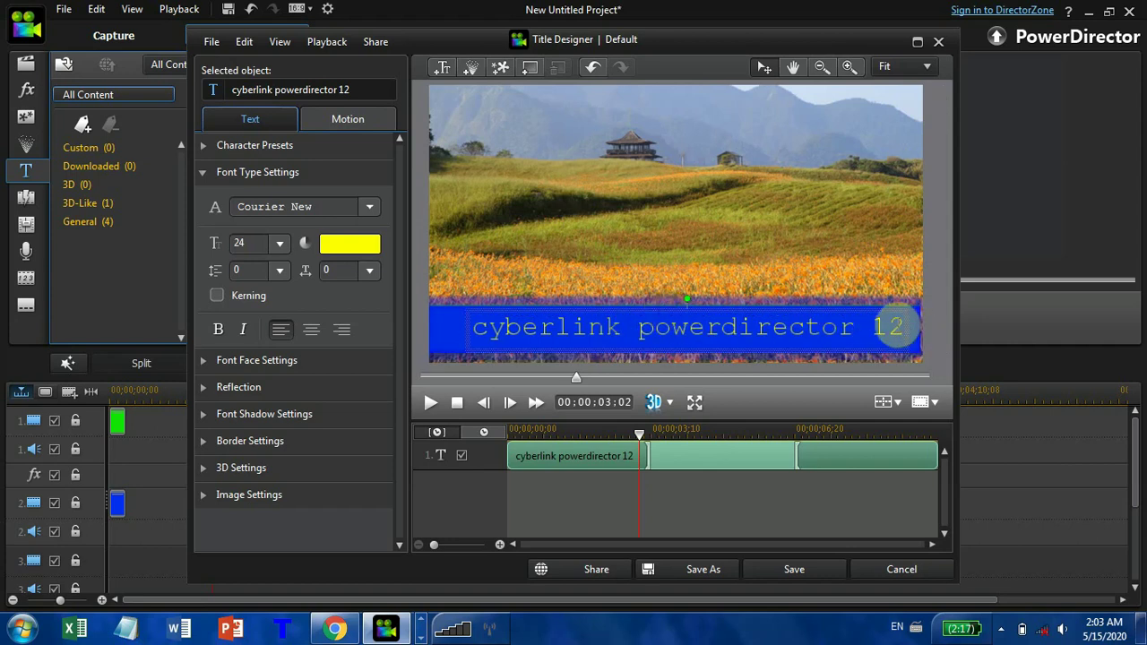
Set the colour of the whole title text to red (255, 0, 0).
drag(896, 326, 686, 350)
drag(515, 354, 478, 344)
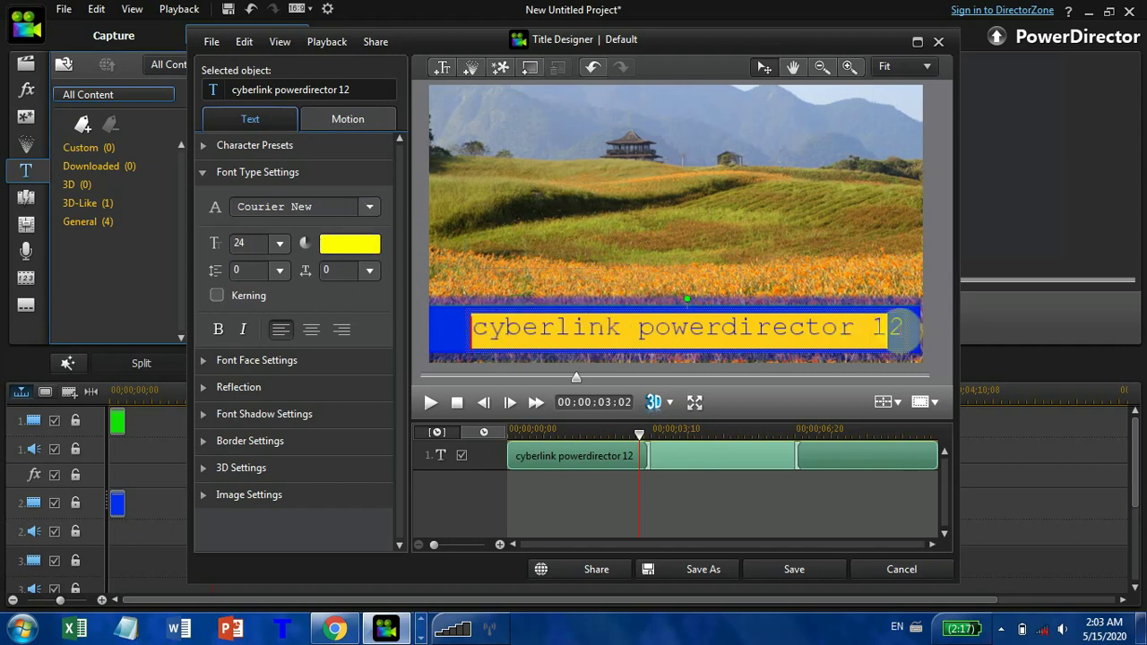
drag(903, 327, 456, 328)
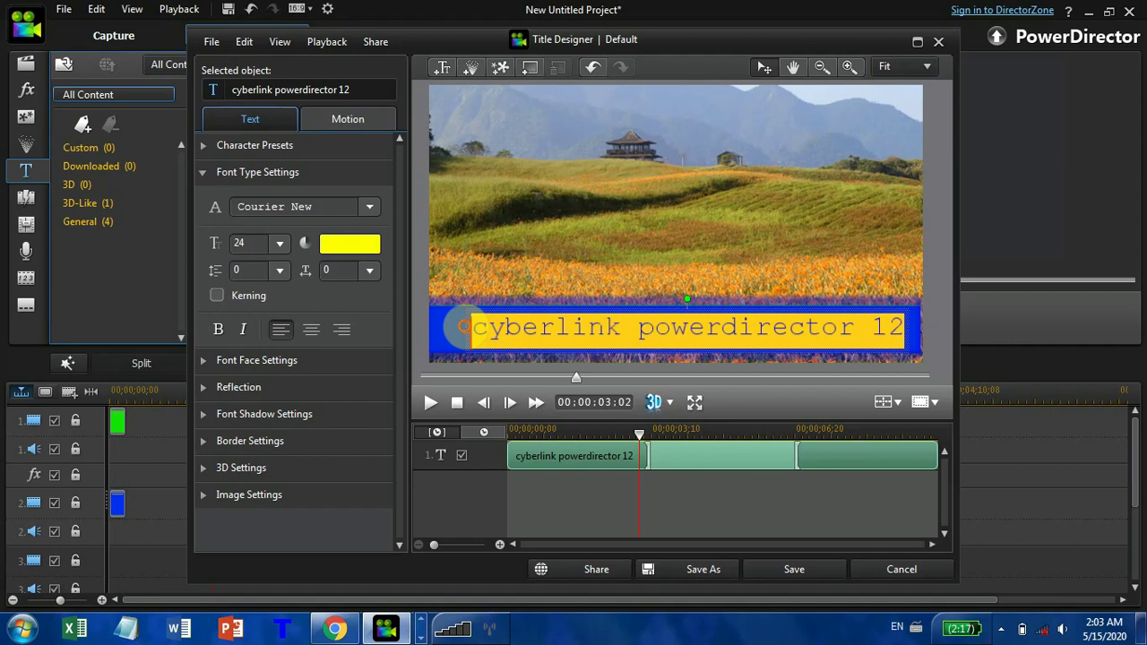
click(361, 245)
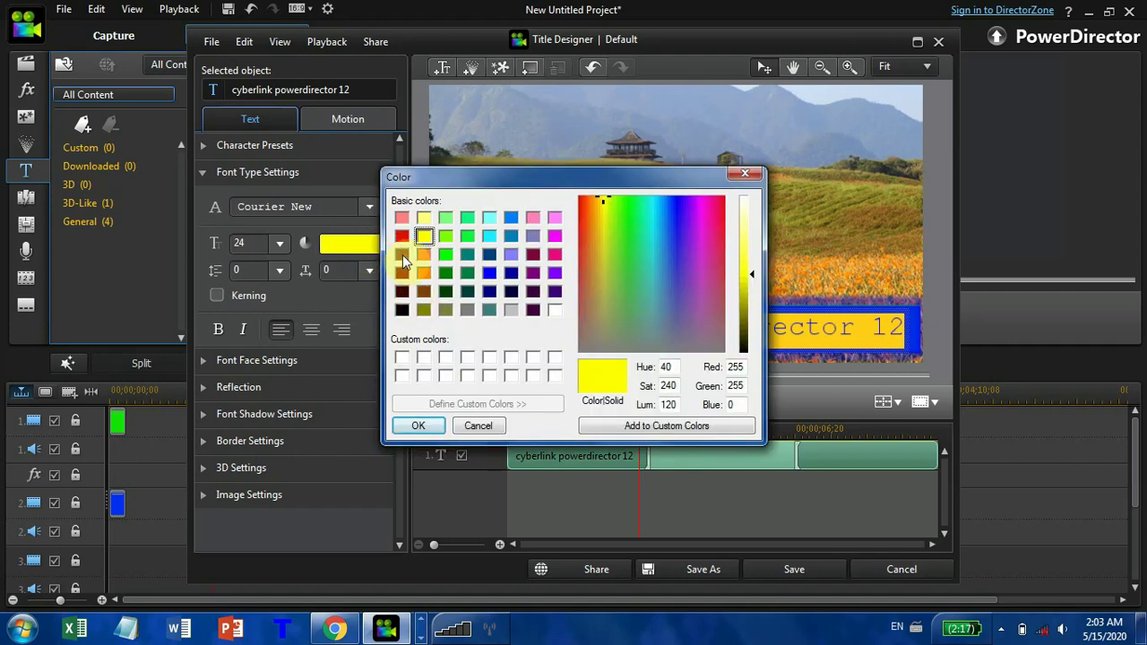
click(401, 237)
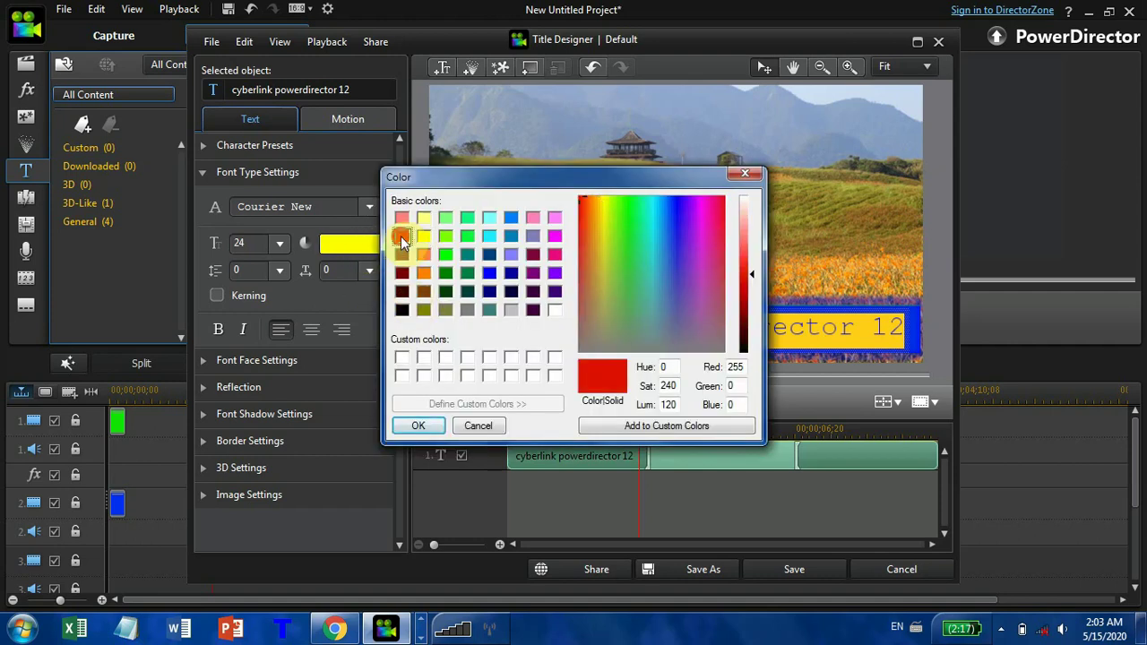
click(416, 424)
click(896, 326)
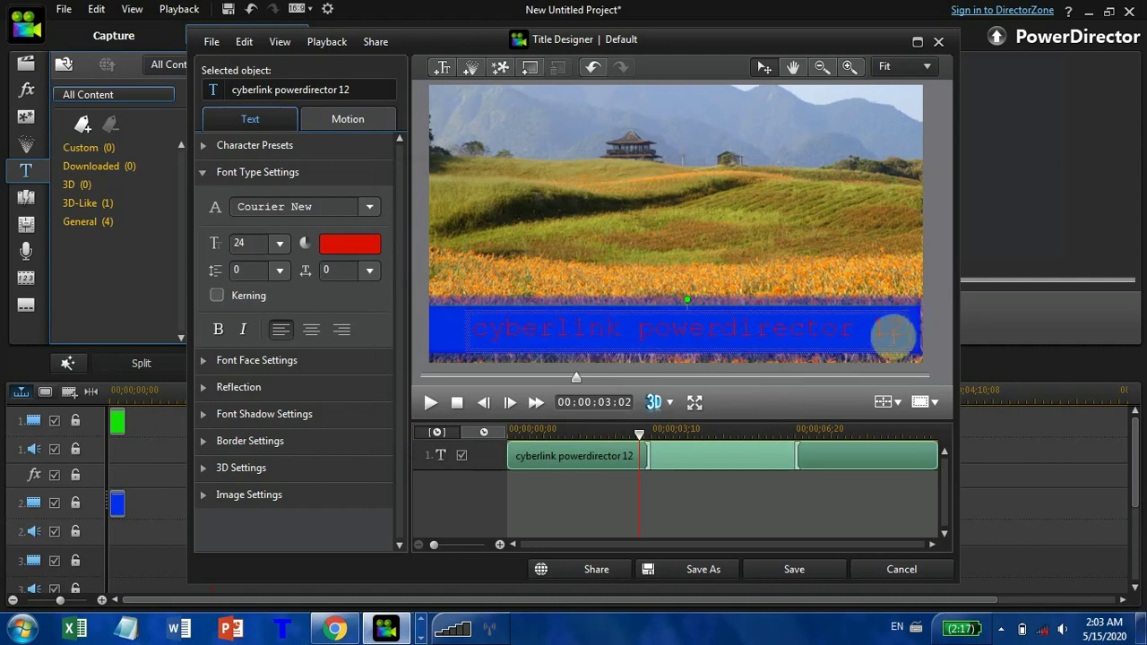
Set the colour of the whole title text back to yellow (255, 255, 0).
drag(896, 326, 455, 333)
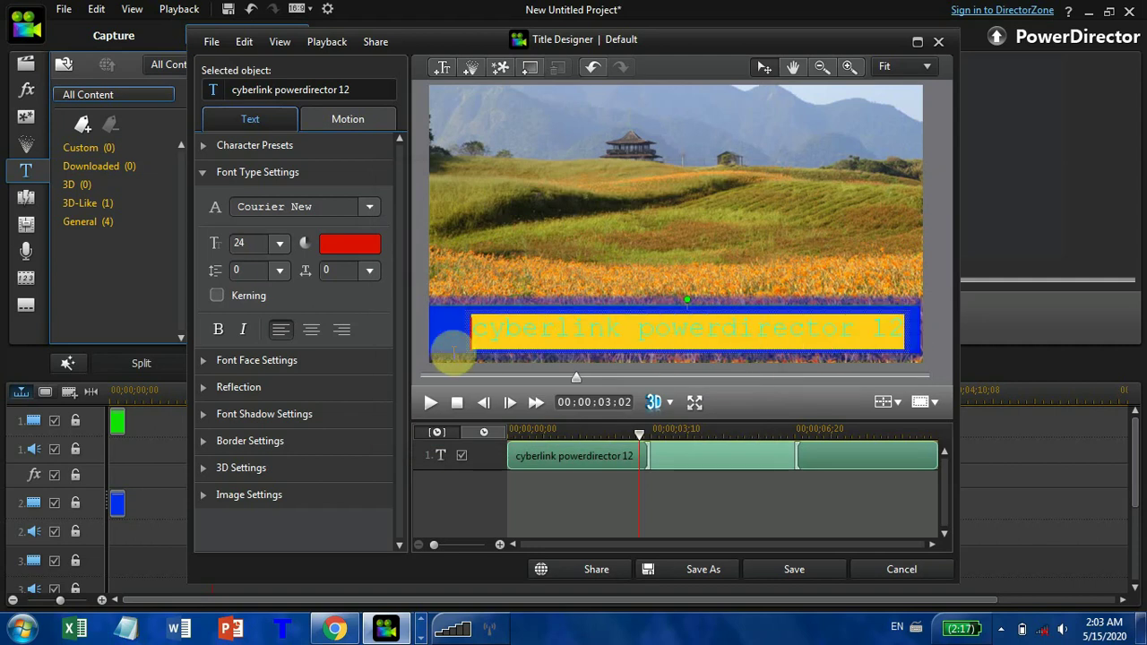
click(371, 255)
click(423, 237)
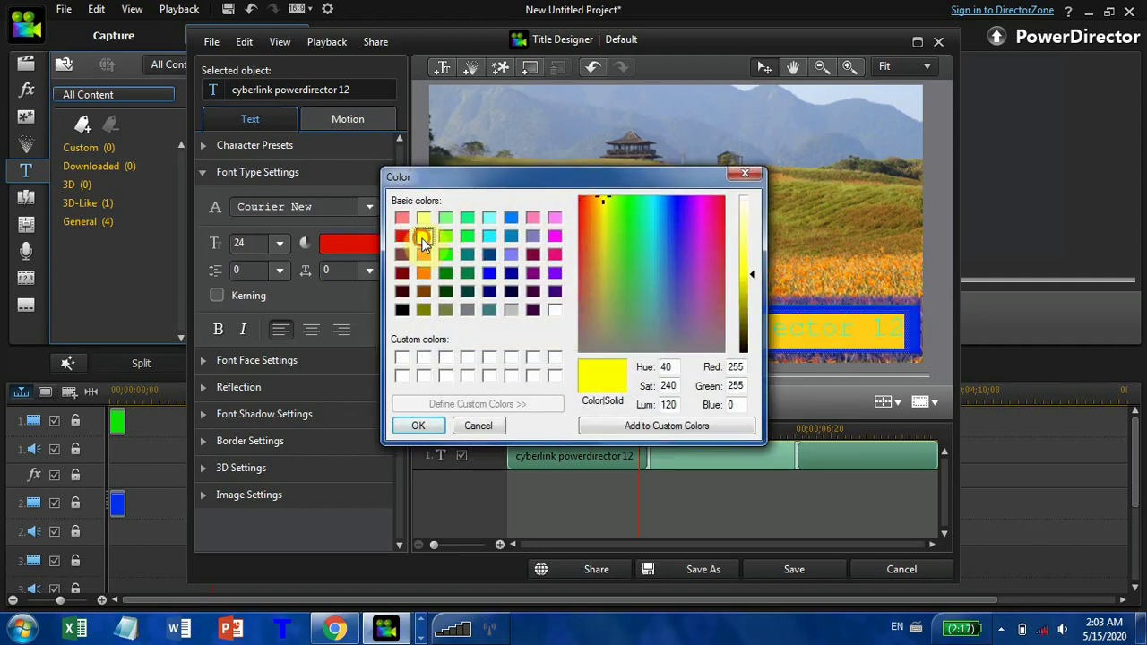
click(427, 427)
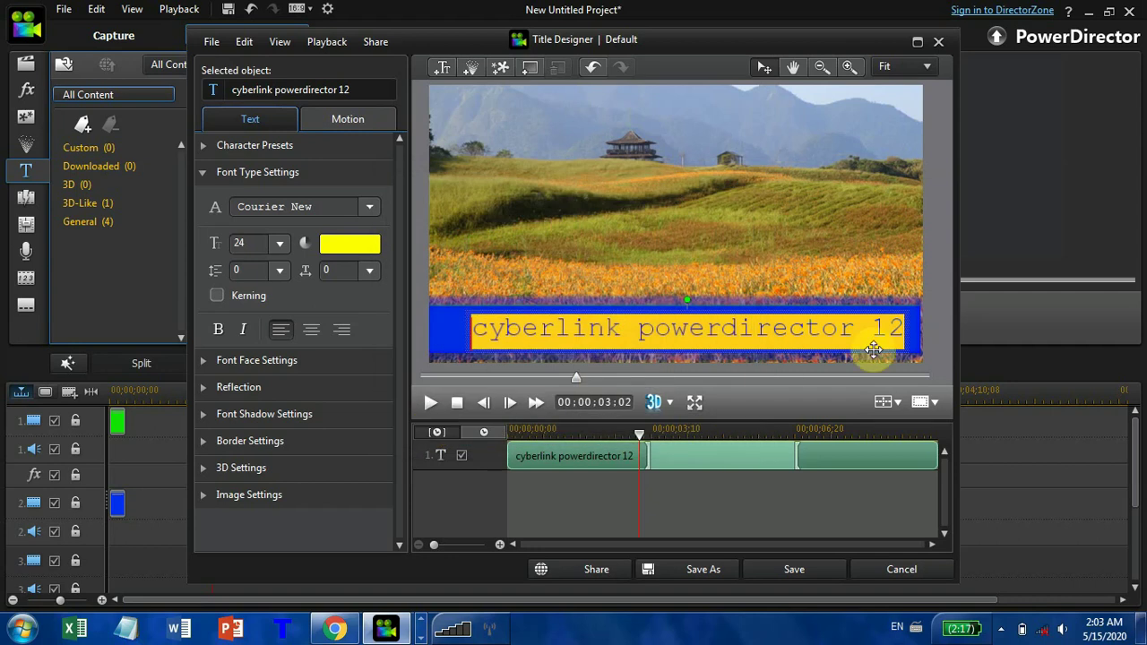
click(898, 329)
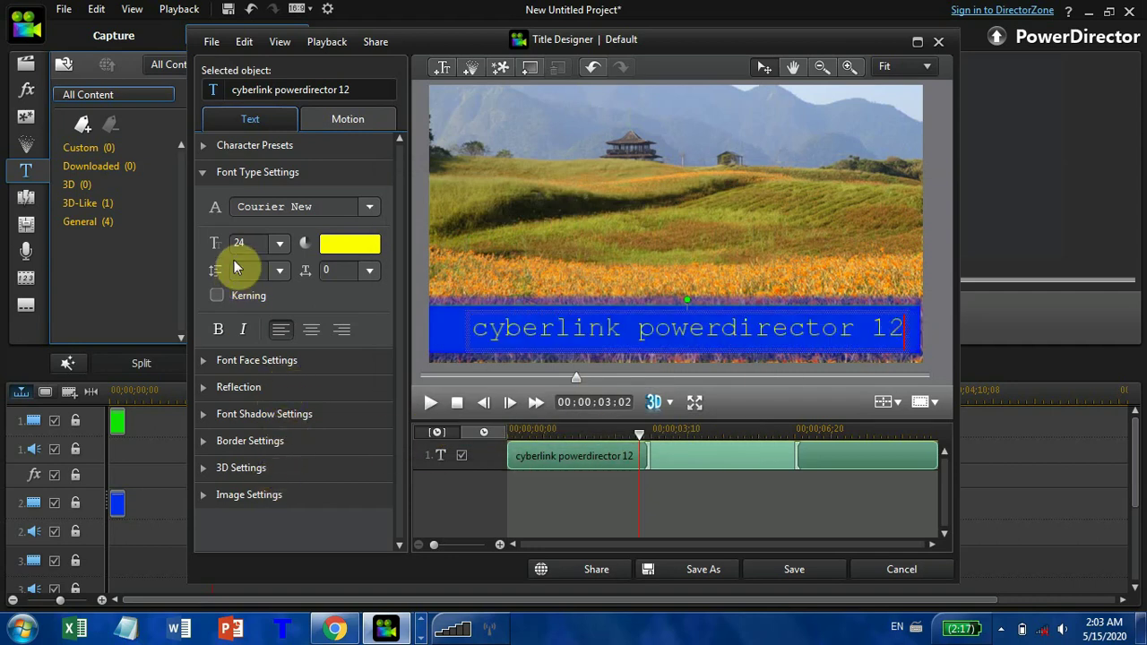
Try to give the title a green (0, 255, 0) border of size 6 and blur 7 without selecting the text.
click(209, 174)
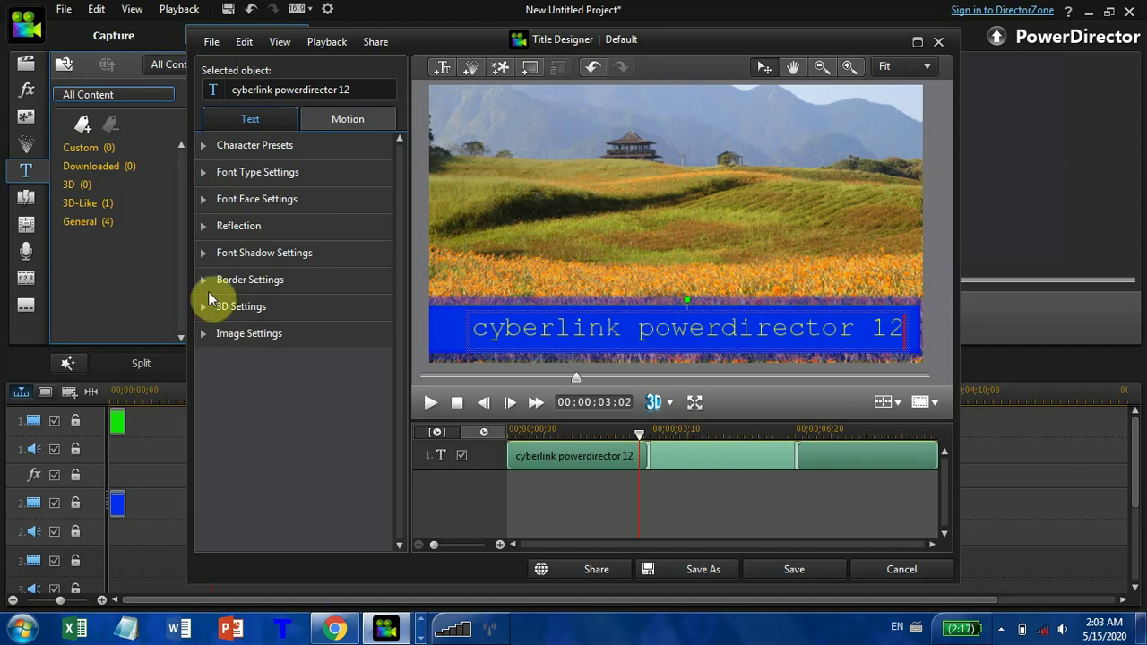
click(204, 279)
click(218, 313)
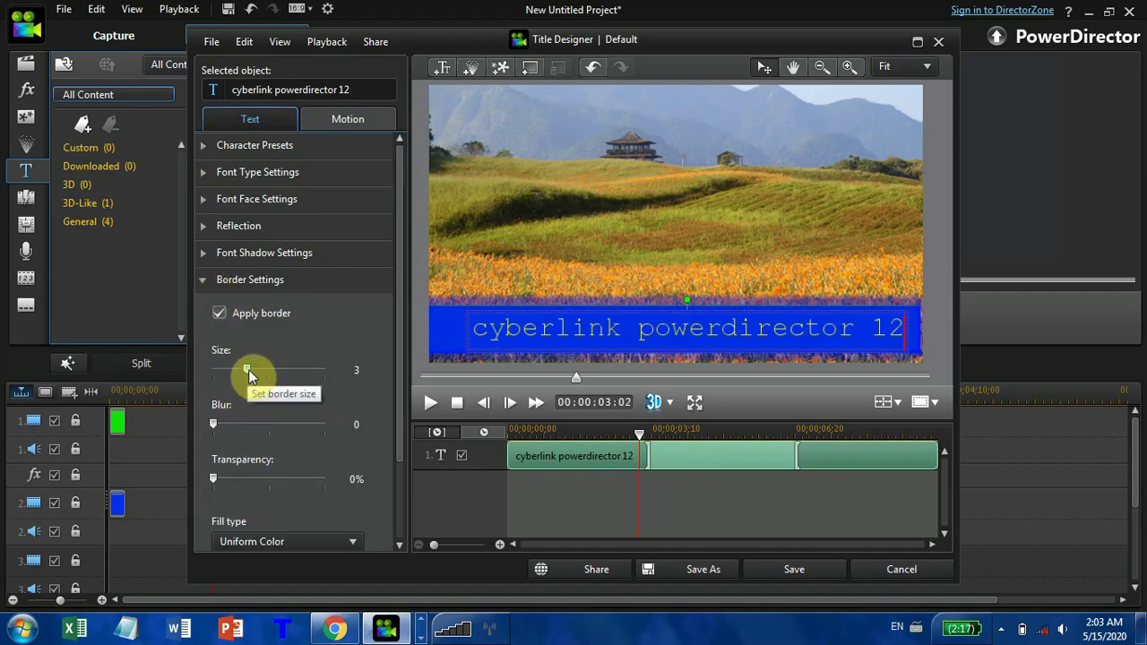
scroll(293, 471, down, 3)
click(355, 494)
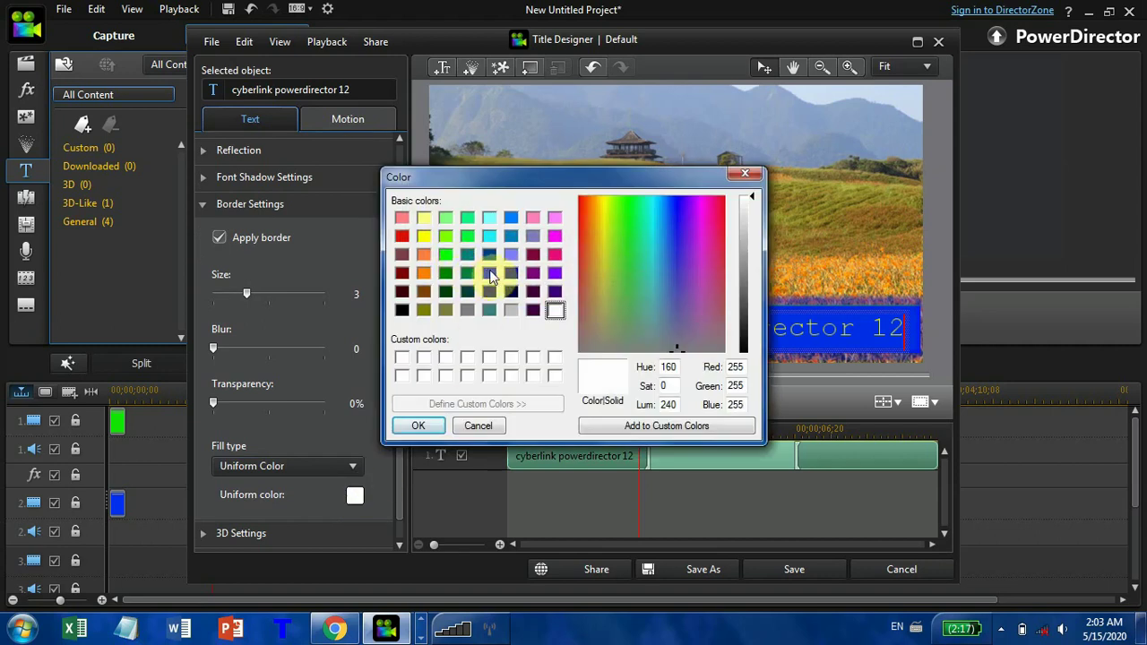
click(446, 256)
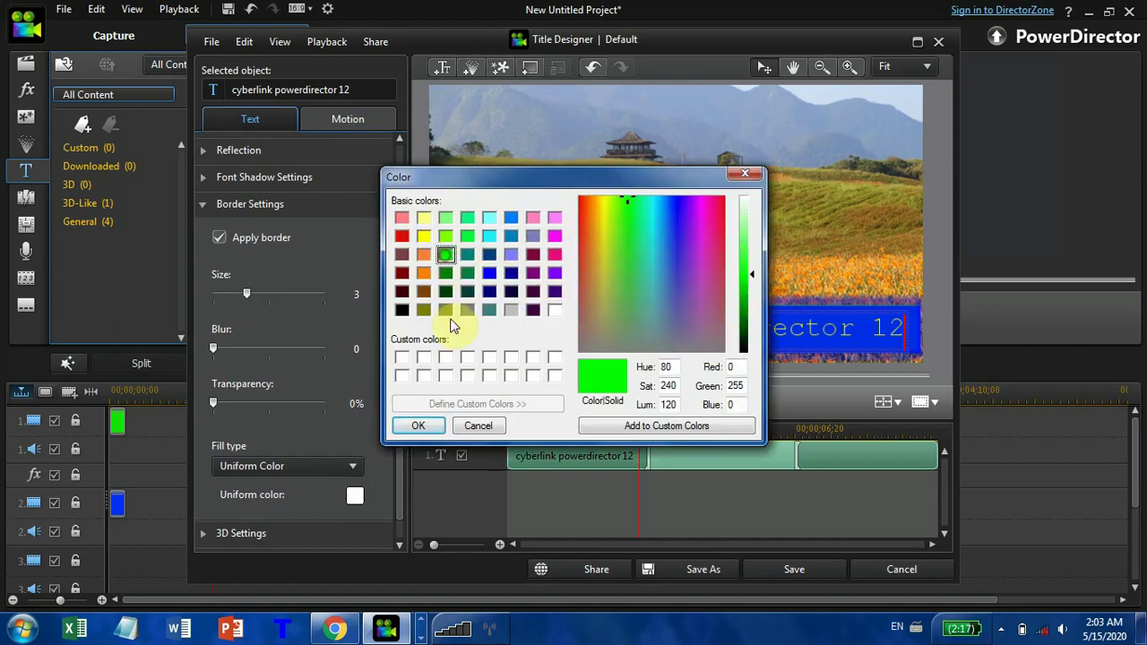
click(411, 426)
drag(247, 295, 277, 299)
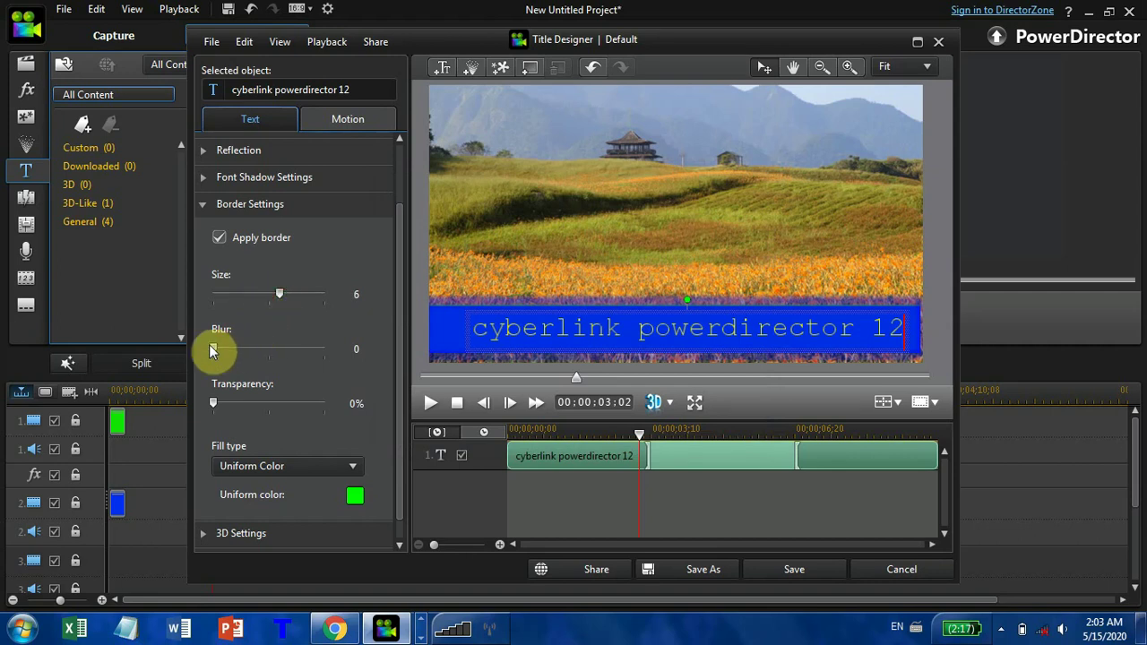
drag(215, 349, 289, 349)
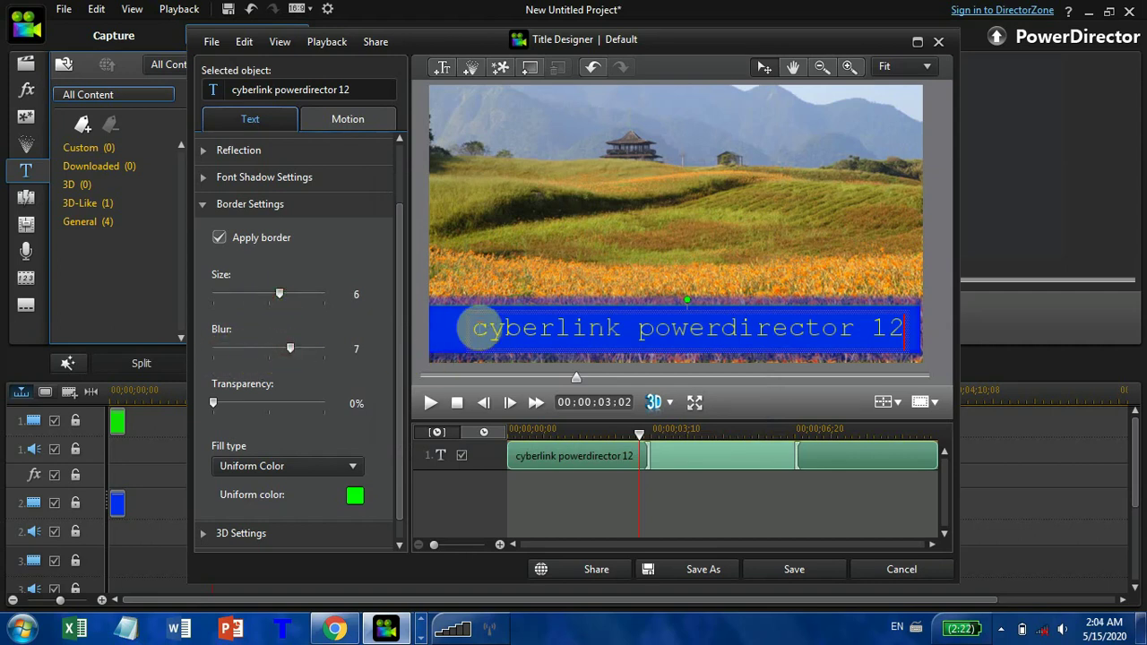
Apply a border in uniform green (0, 255, 0) to the whole title text.
drag(473, 328, 912, 329)
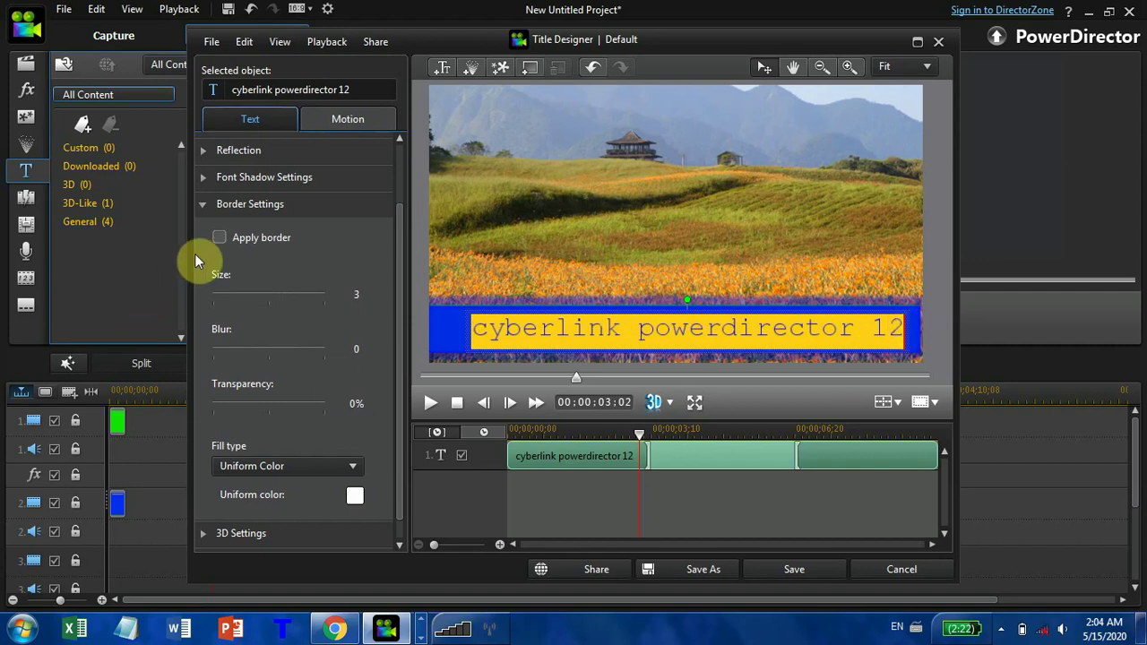
click(354, 496)
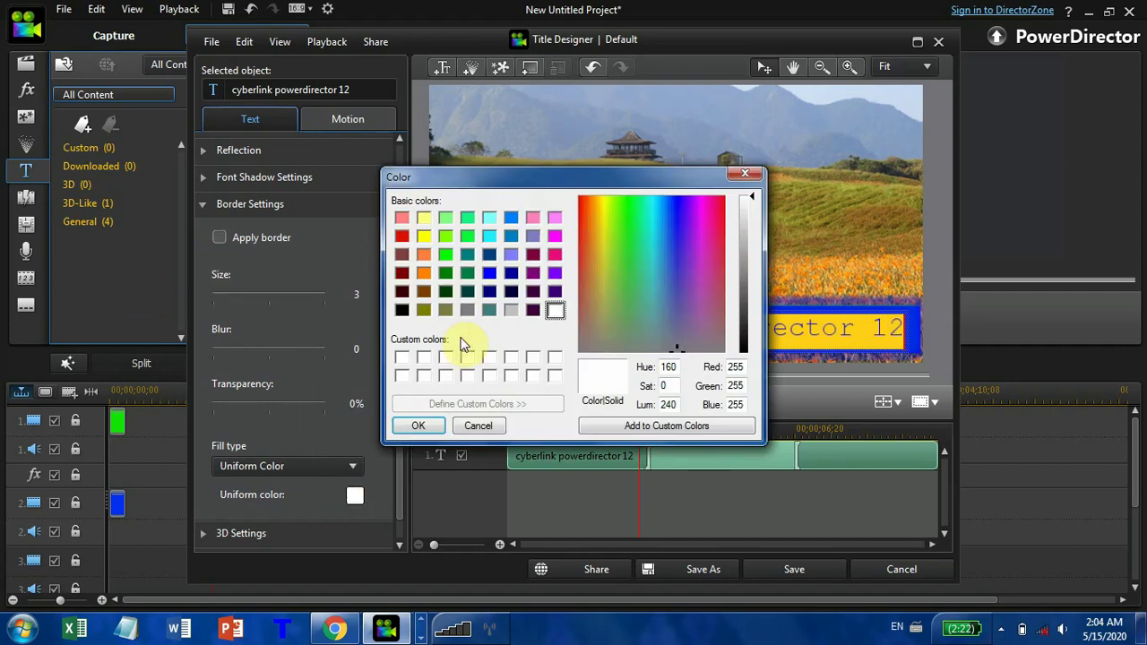
click(446, 256)
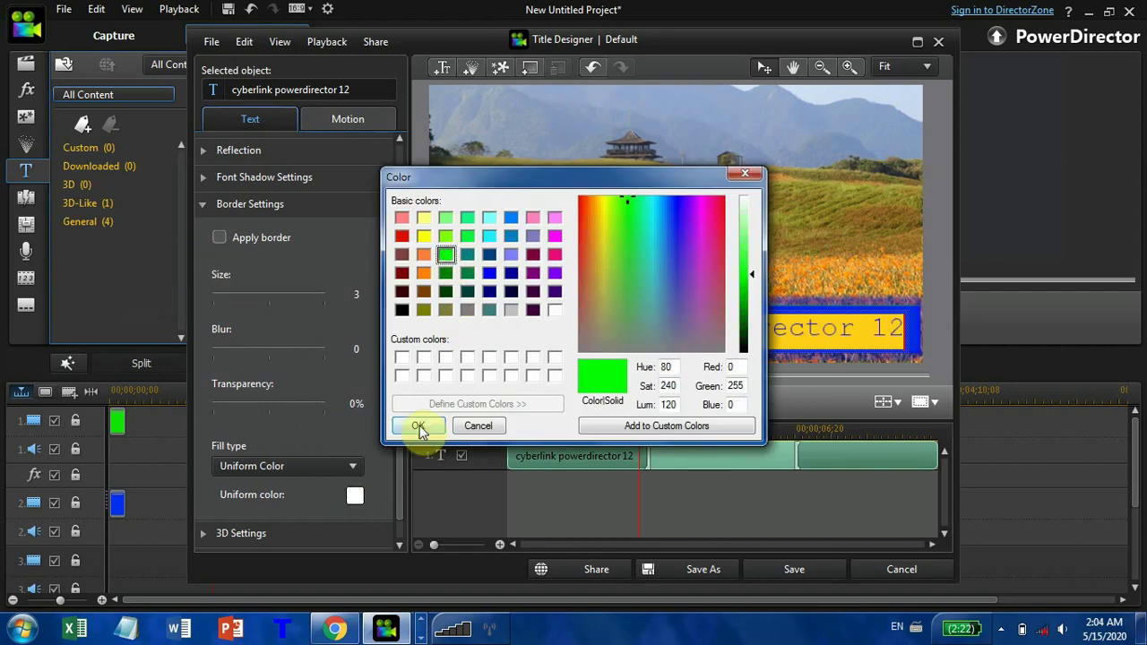
click(415, 425)
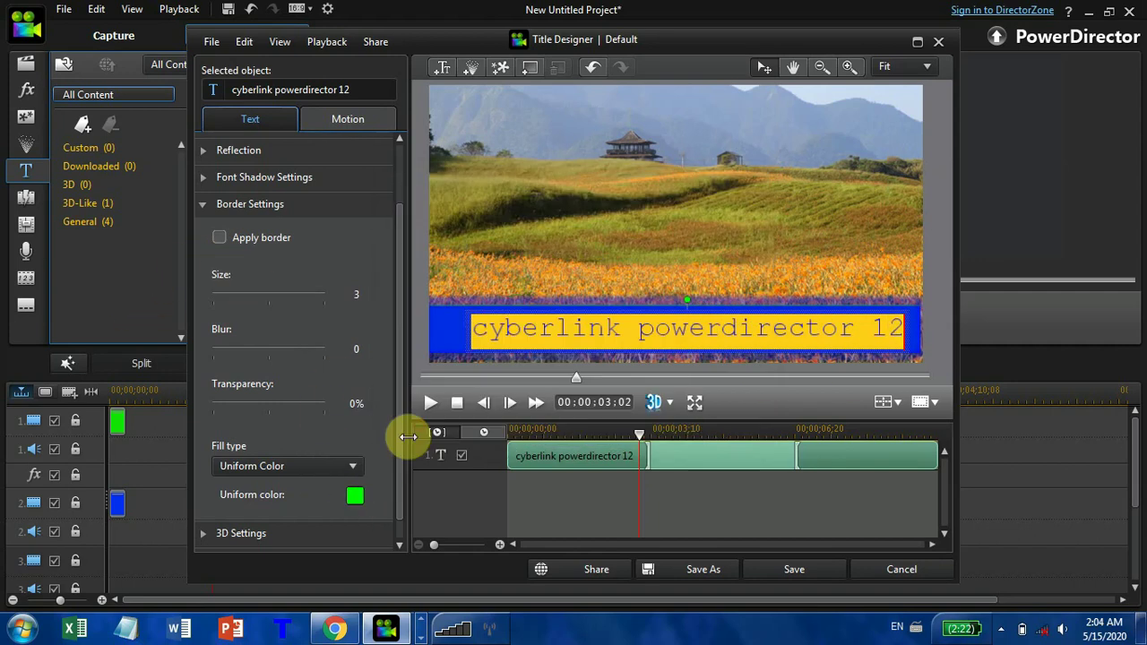
click(219, 239)
Set the title border to size 7 and blur 3, and with the text deselected reduce them to 5 and 2.
drag(247, 293, 286, 295)
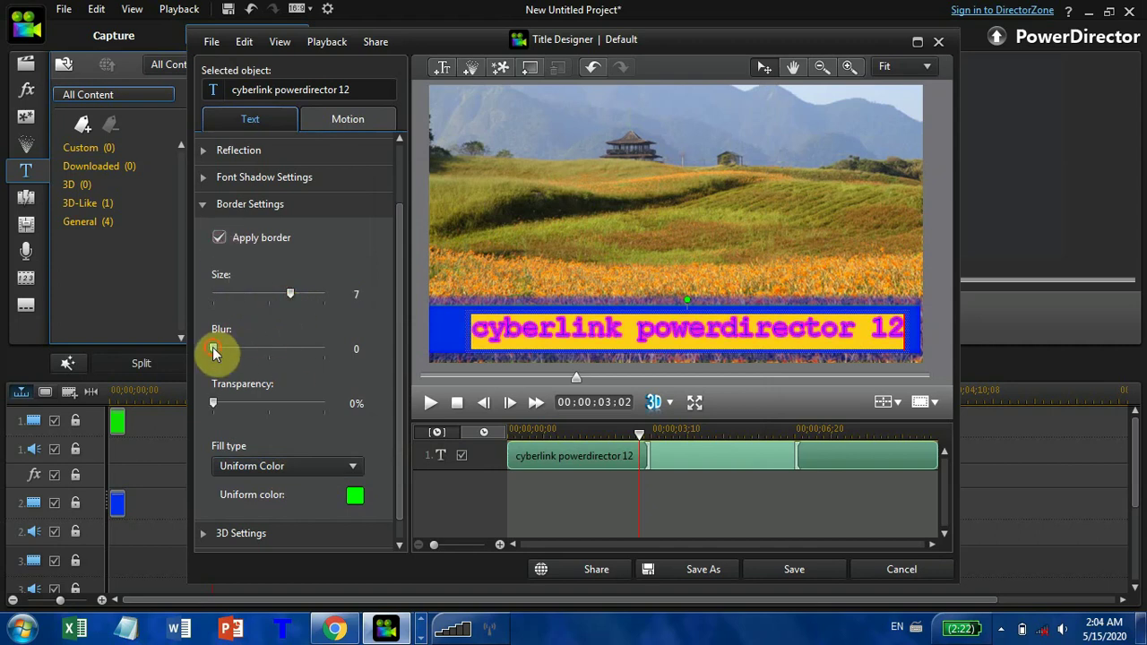
drag(215, 350, 239, 351)
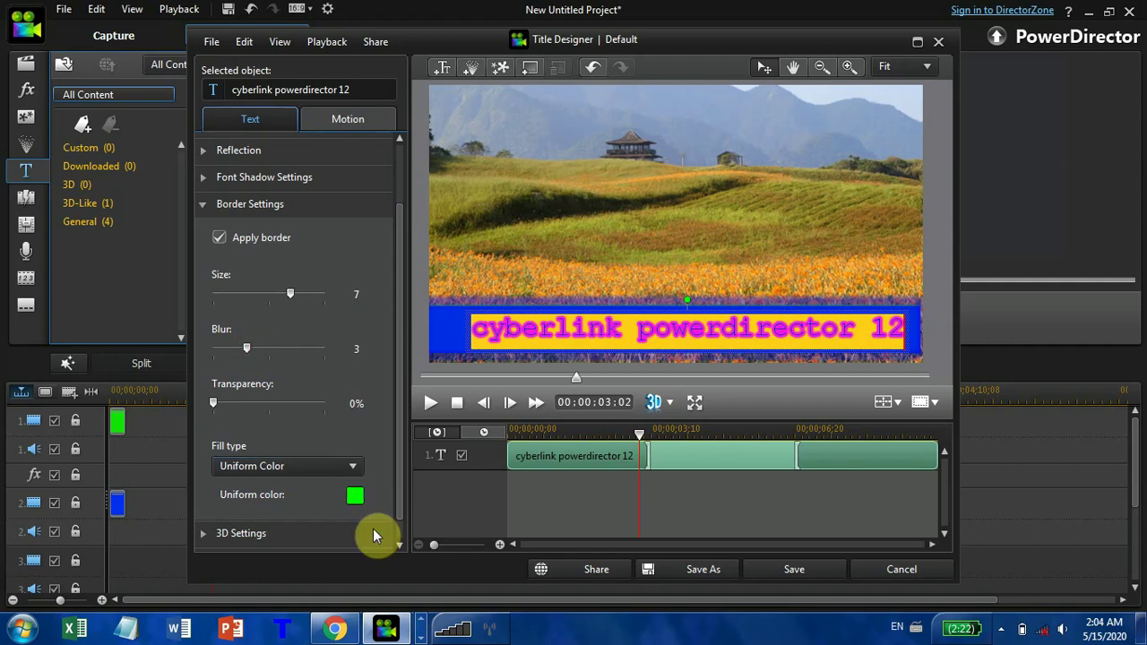
click(903, 330)
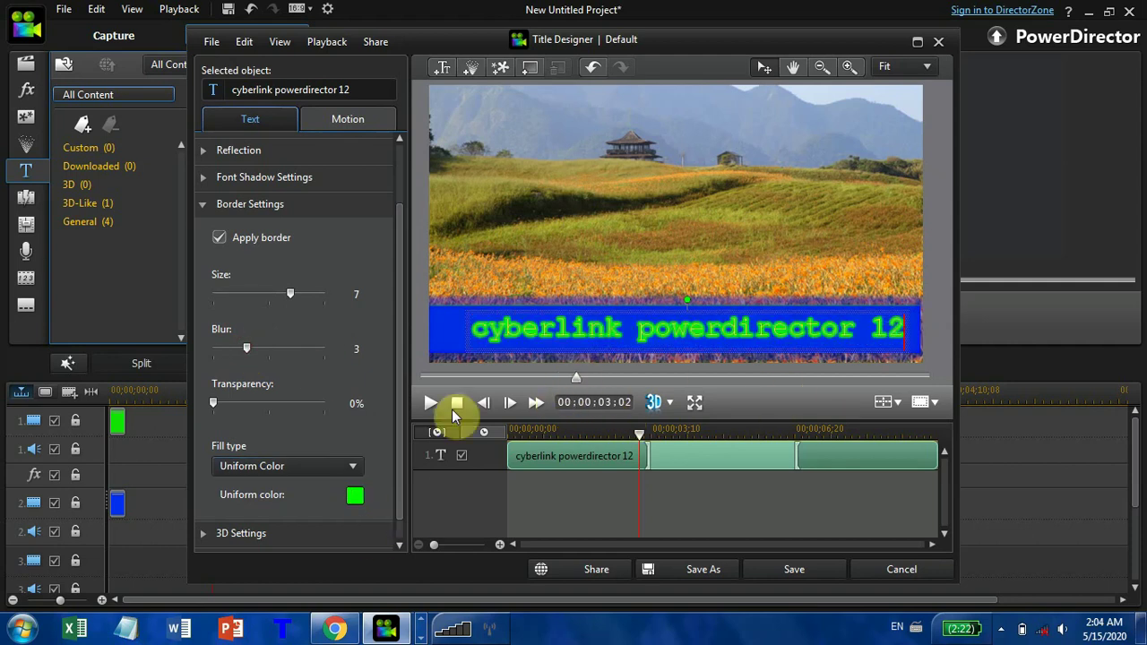
drag(292, 294, 269, 298)
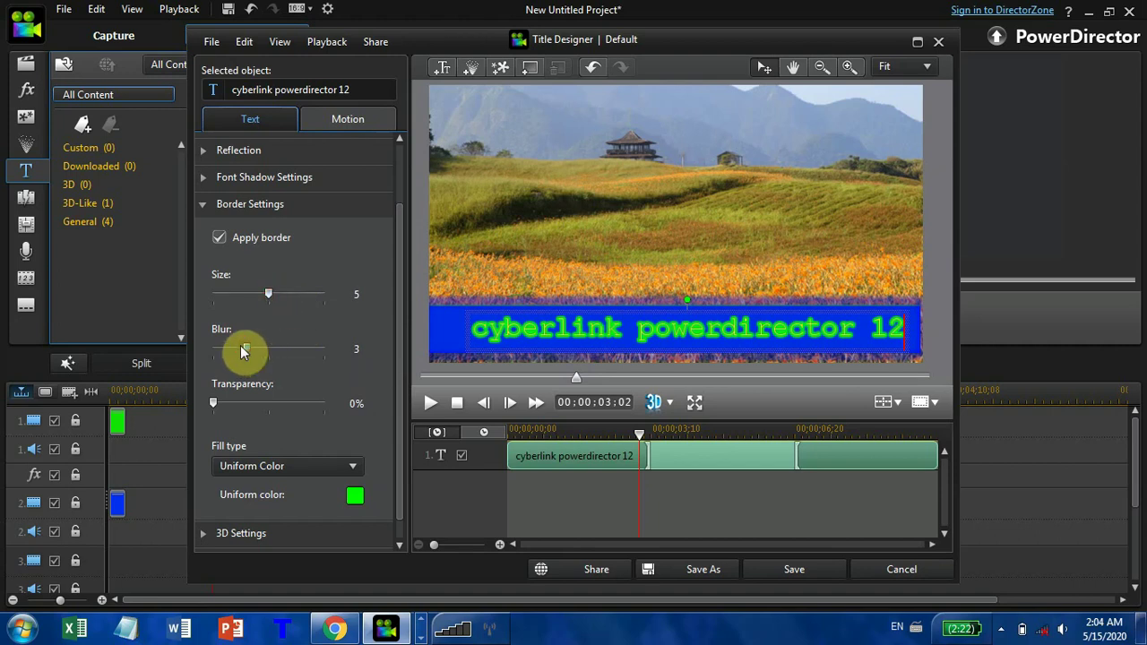
drag(243, 350, 235, 349)
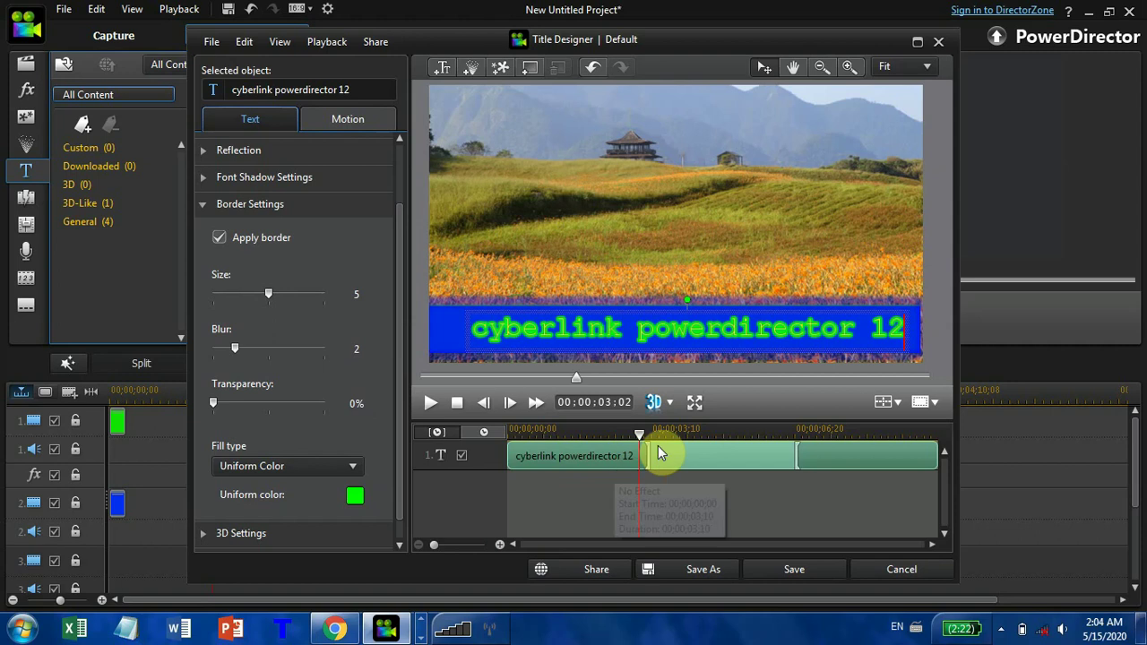
Apply the Assembly Line starting effect to the title.
click(375, 120)
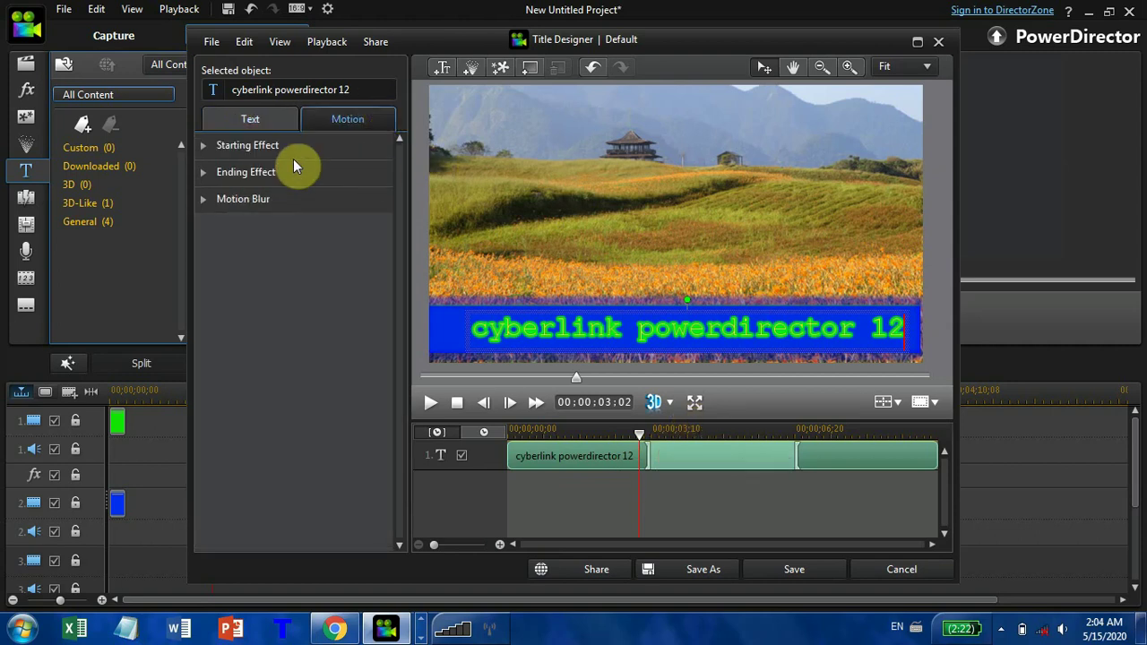
click(210, 151)
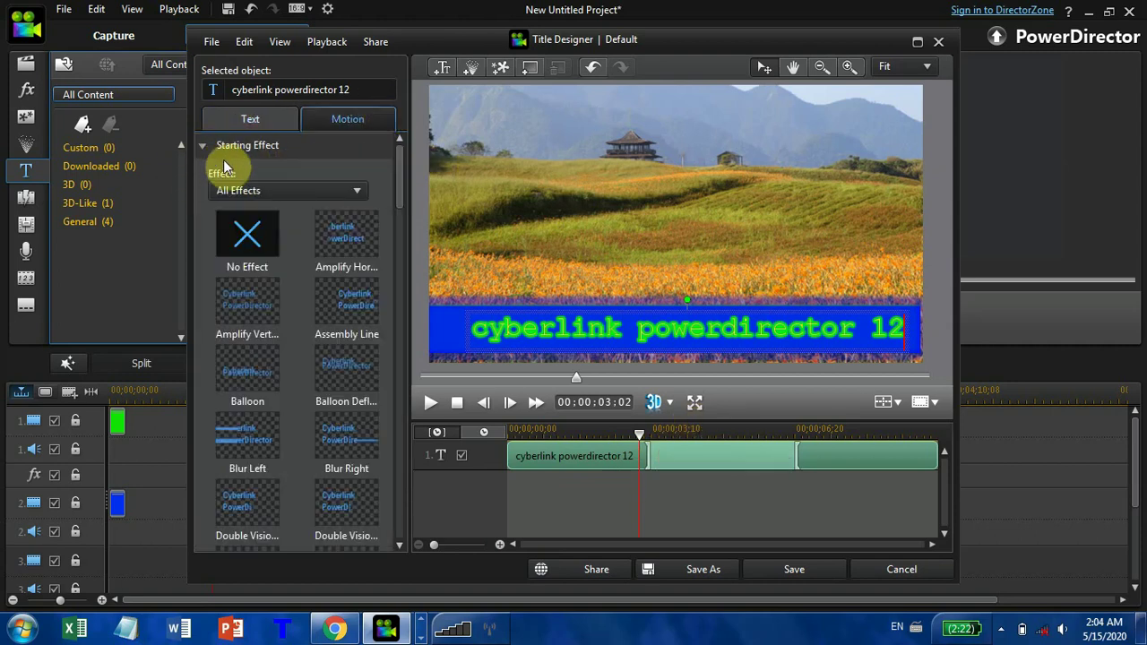
click(355, 306)
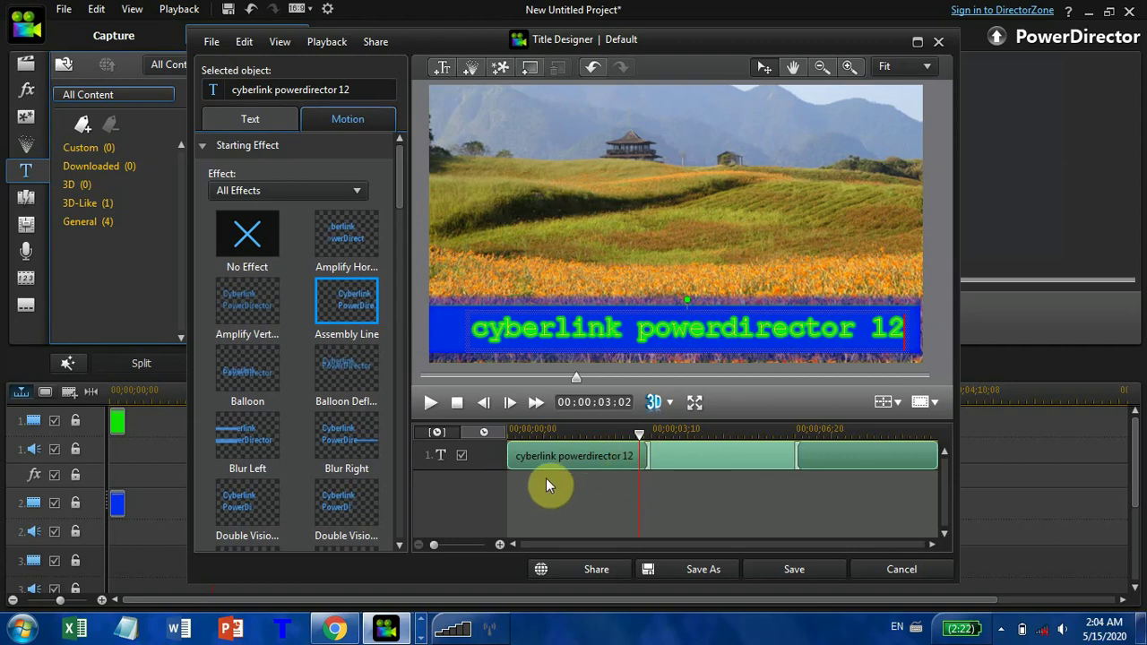
Trim the title to start about one second in, with the starting effect ending at 00:00:02:15 and the ending section beginning at 00:00:05:00.
drag(651, 436, 615, 456)
click(508, 451)
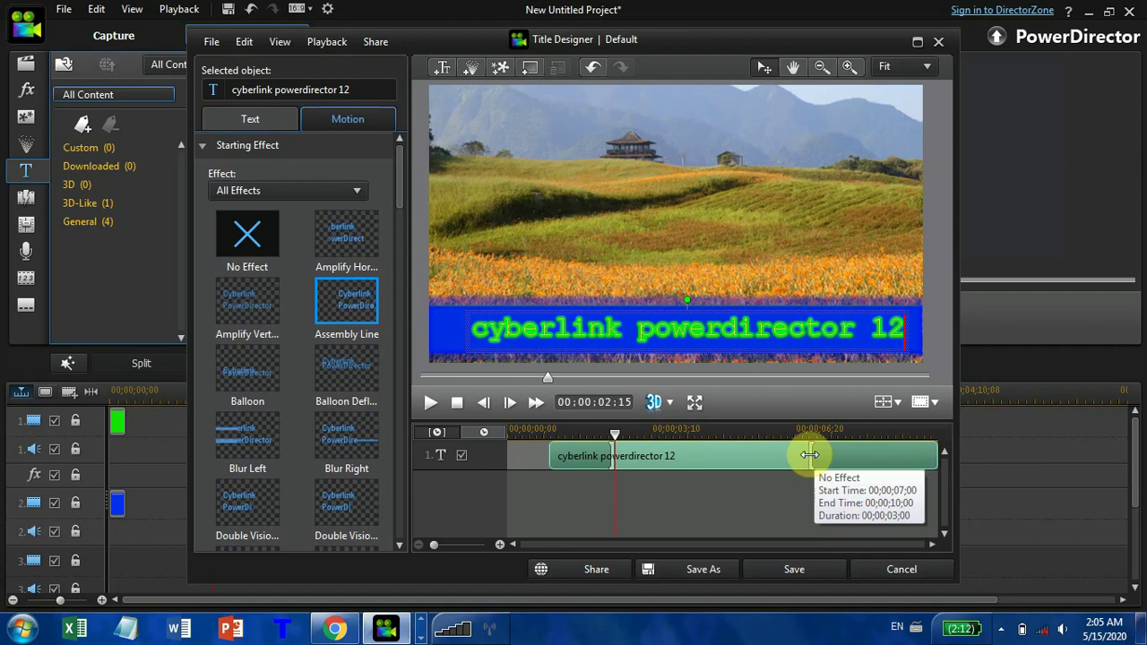
drag(813, 455, 724, 455)
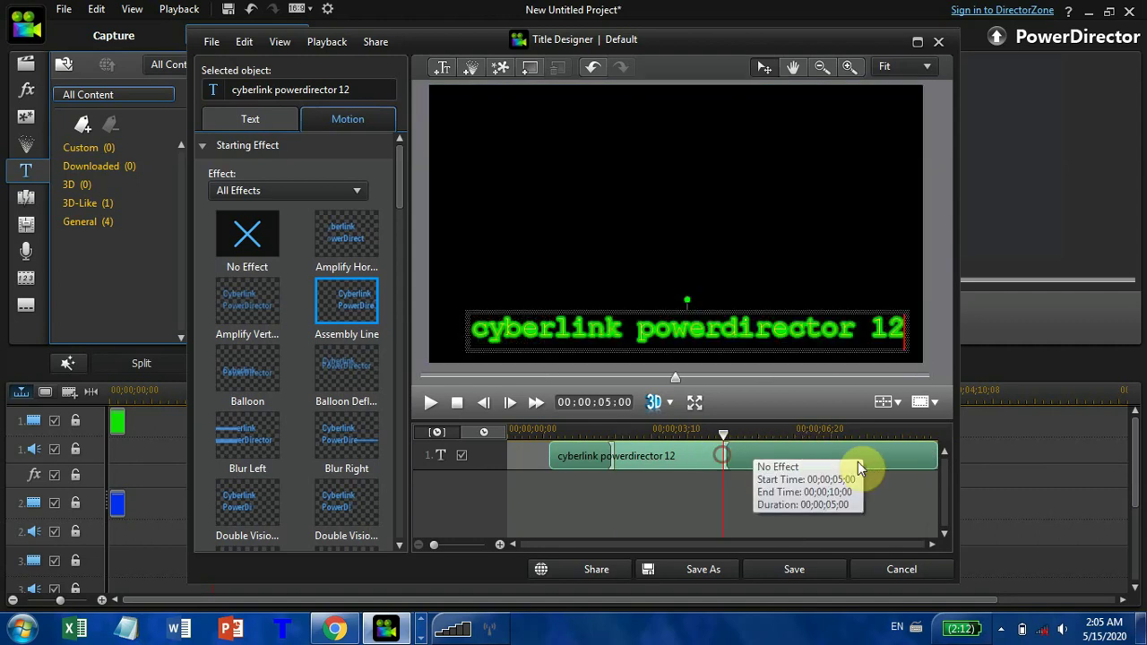
Shorten the title to end at 00:00:03:25 with its ending section starting at 00:00:02:07, and play the preview.
drag(936, 456, 646, 460)
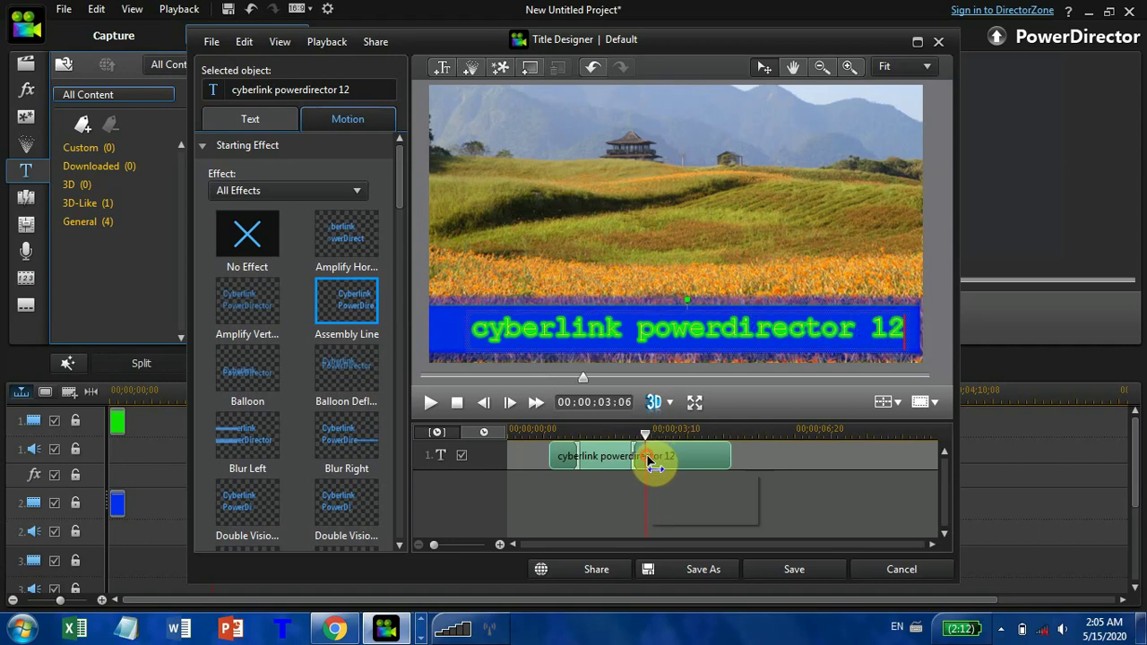
drag(732, 456, 507, 440)
click(431, 406)
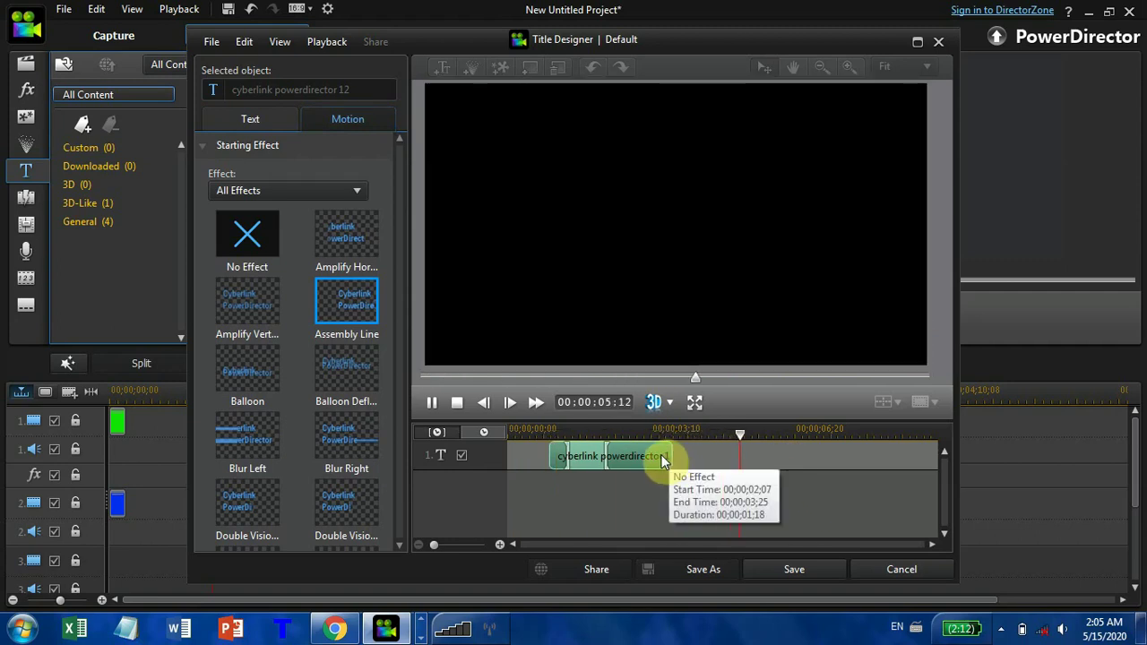
Shorten the title in the Title Designer in small passes to end at about 3 seconds, and play the preview.
click(434, 405)
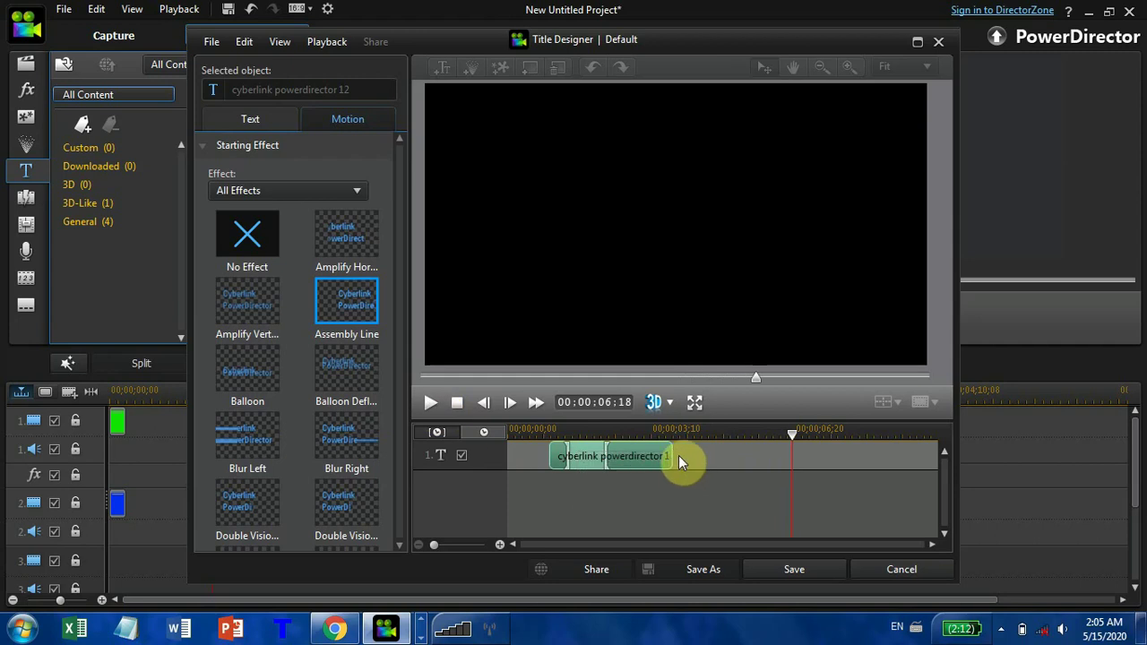
mouse_move(670, 451)
mouse_down()
mouse_move(660, 451)
mouse_move(674, 436)
mouse_up()
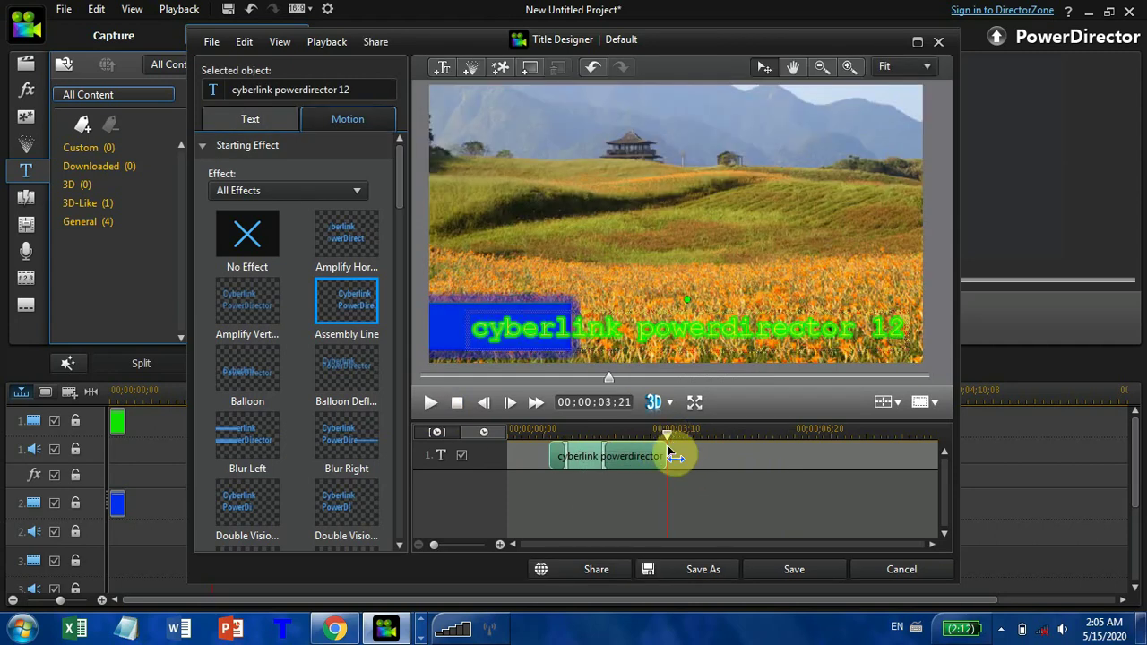
drag(666, 455, 546, 439)
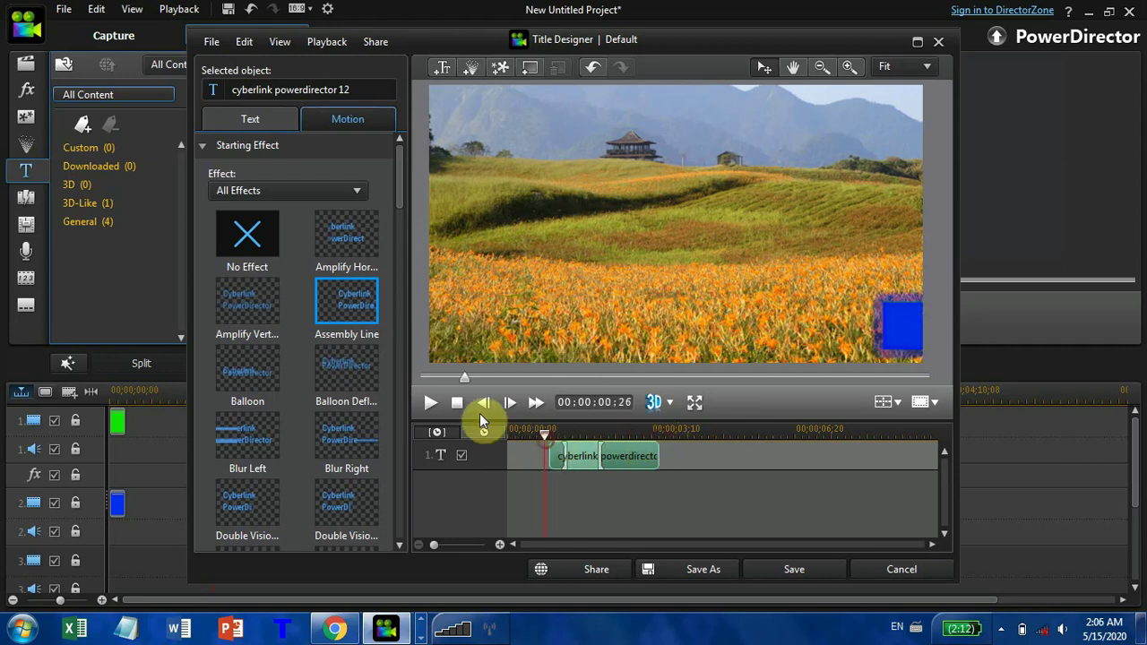
click(433, 403)
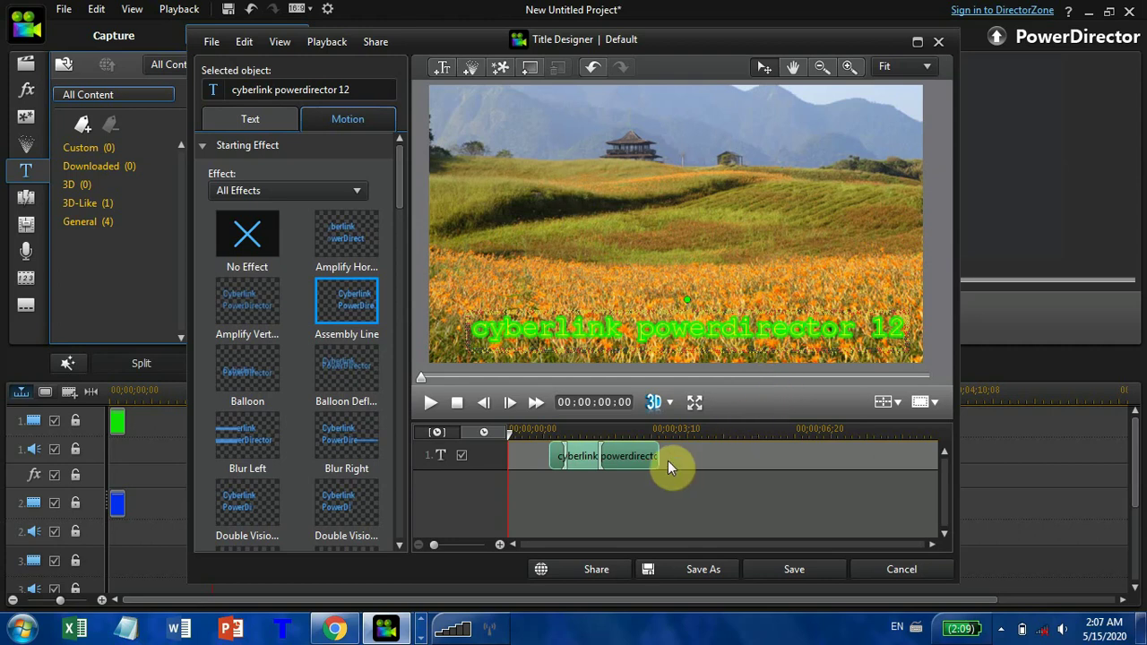
drag(659, 456, 649, 455)
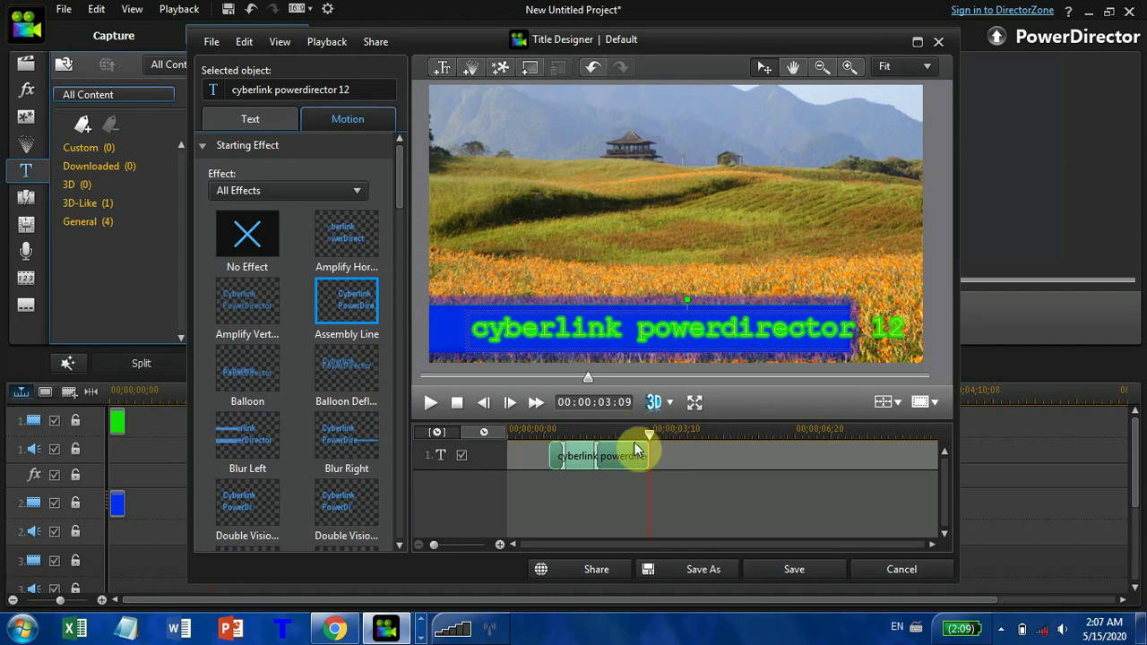
drag(648, 455, 528, 448)
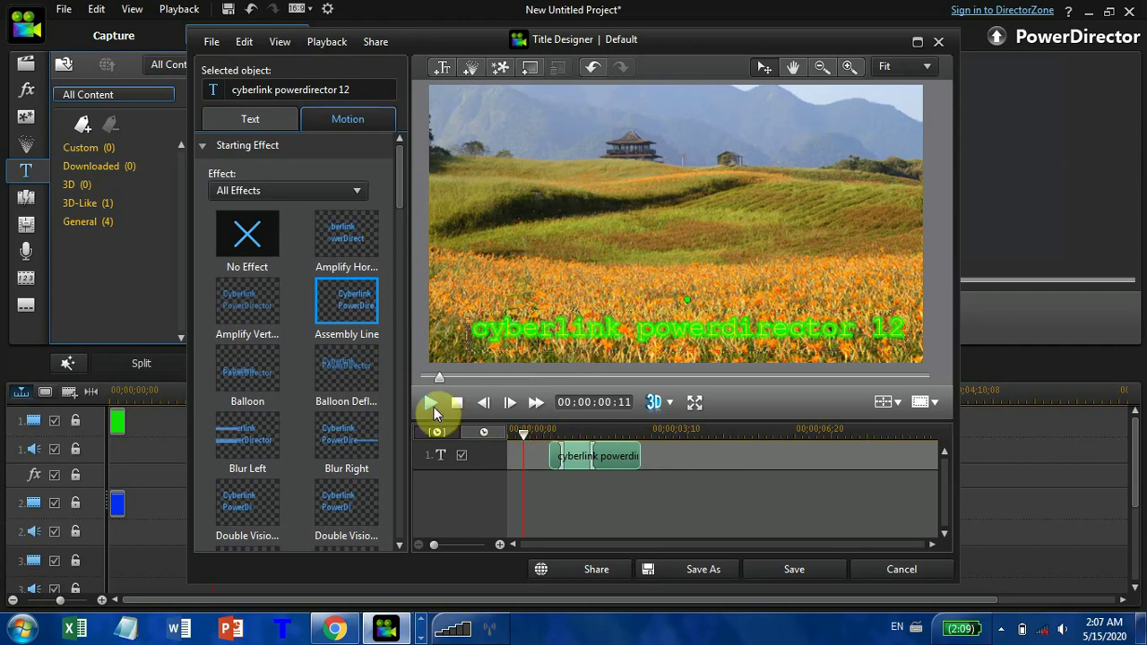
click(431, 403)
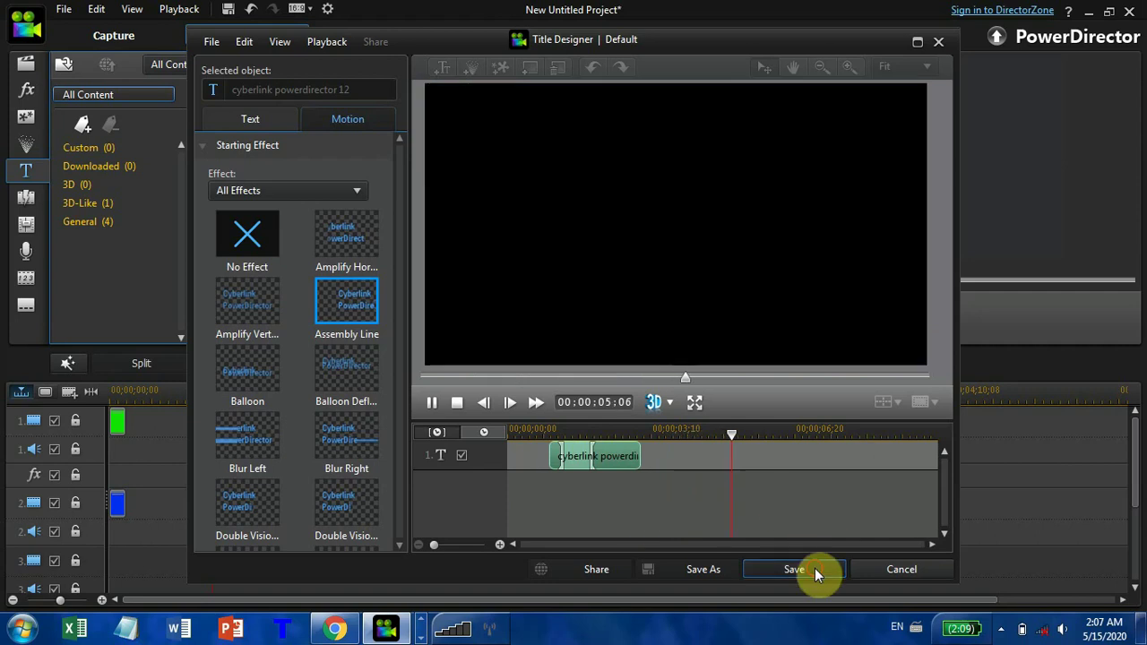
Save the title design and play the title clip on the timeline.
click(814, 568)
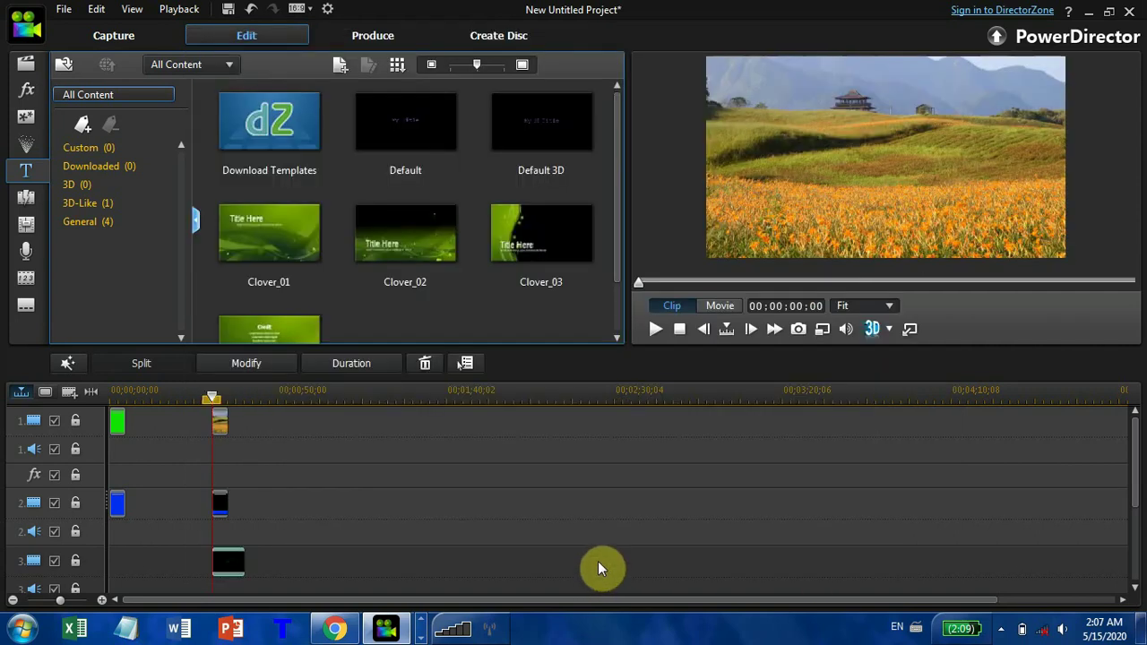
click(654, 328)
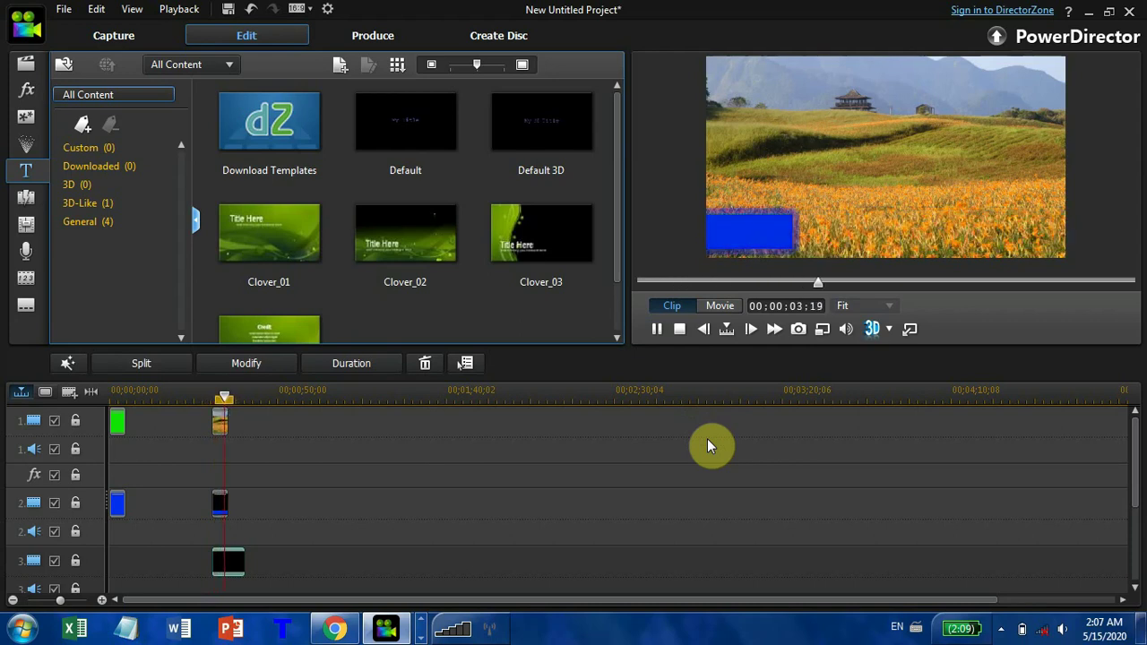
click(657, 329)
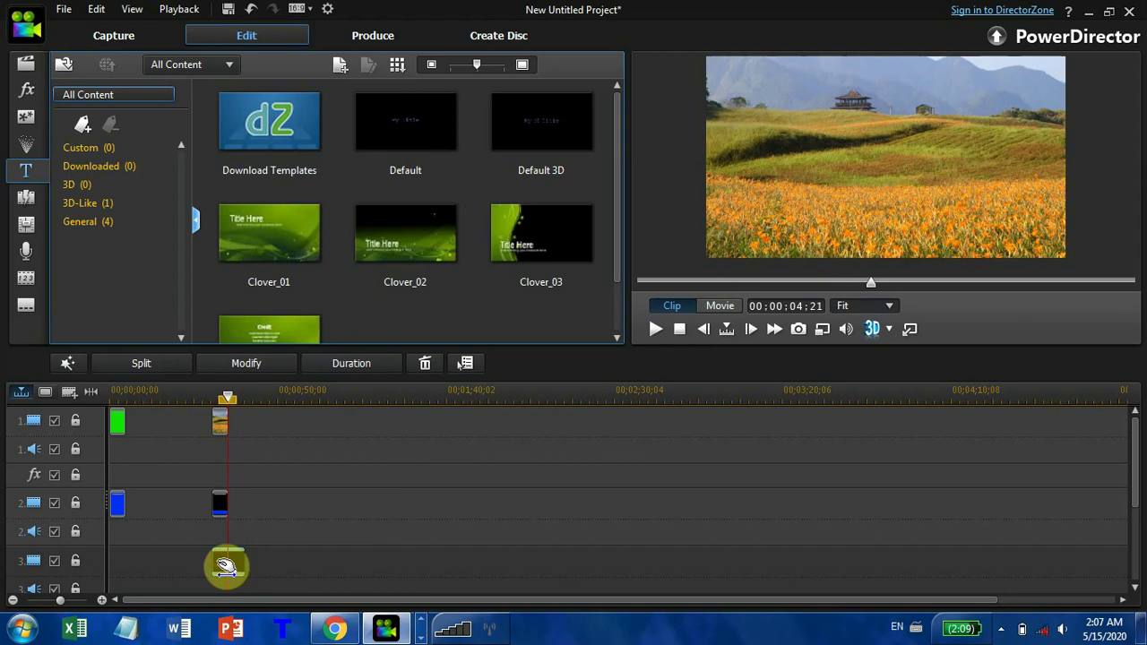
Trim the title clip on track 3 to start at 00:00:31:00 and play the movie from before the photo.
click(226, 564)
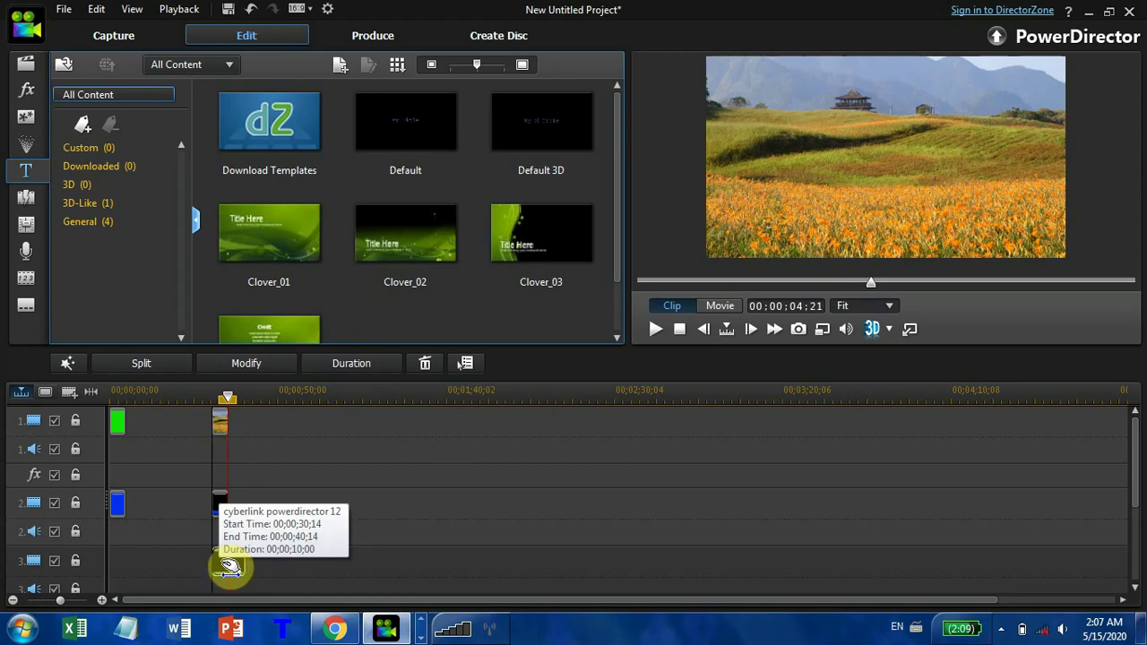
click(64, 599)
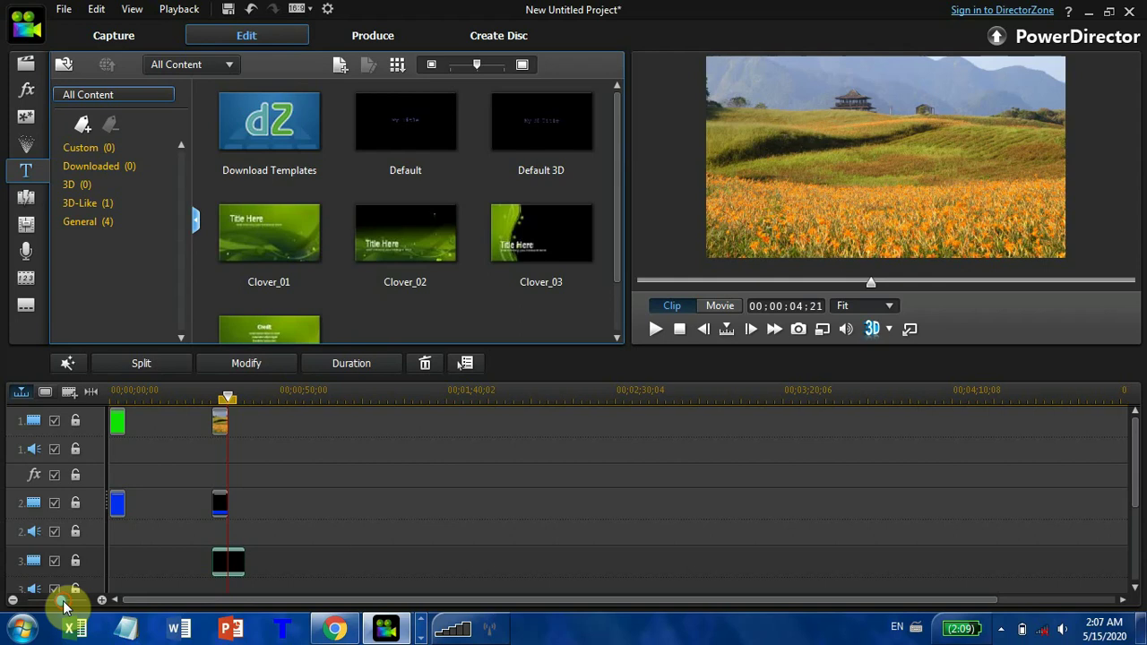
drag(64, 600, 68, 600)
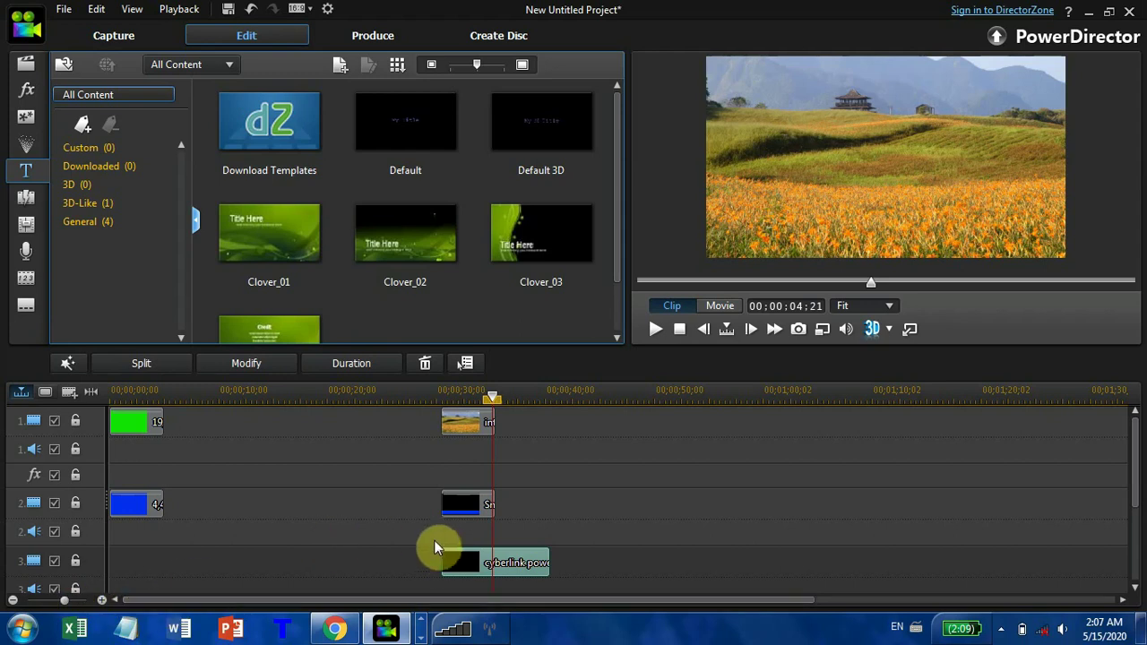
click(445, 567)
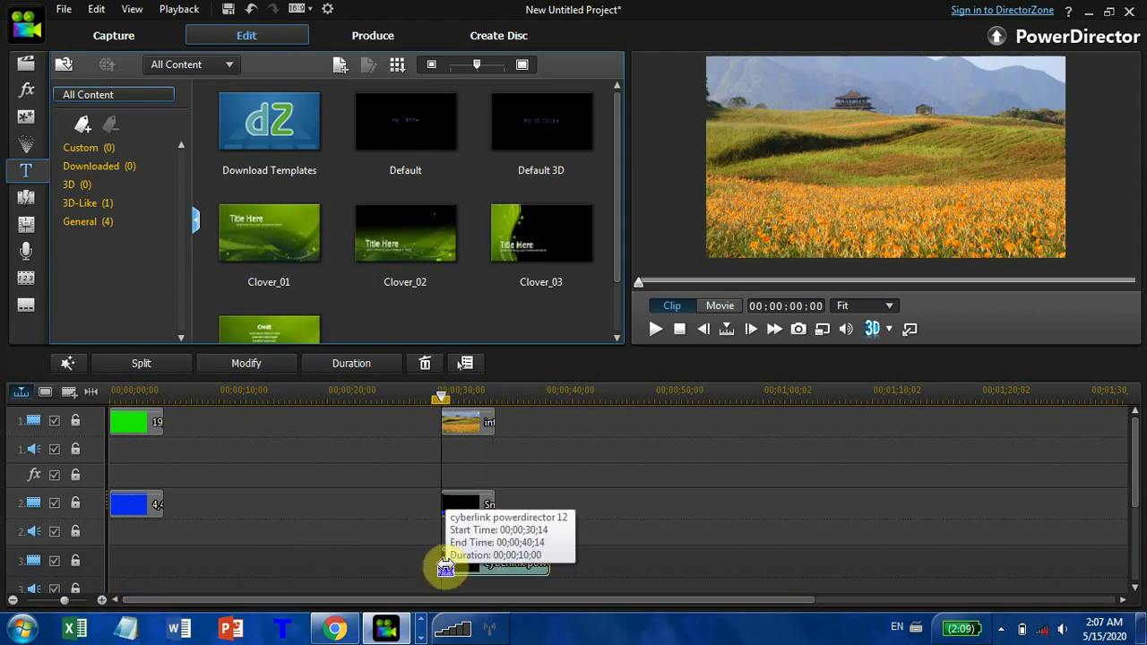
drag(445, 567, 448, 567)
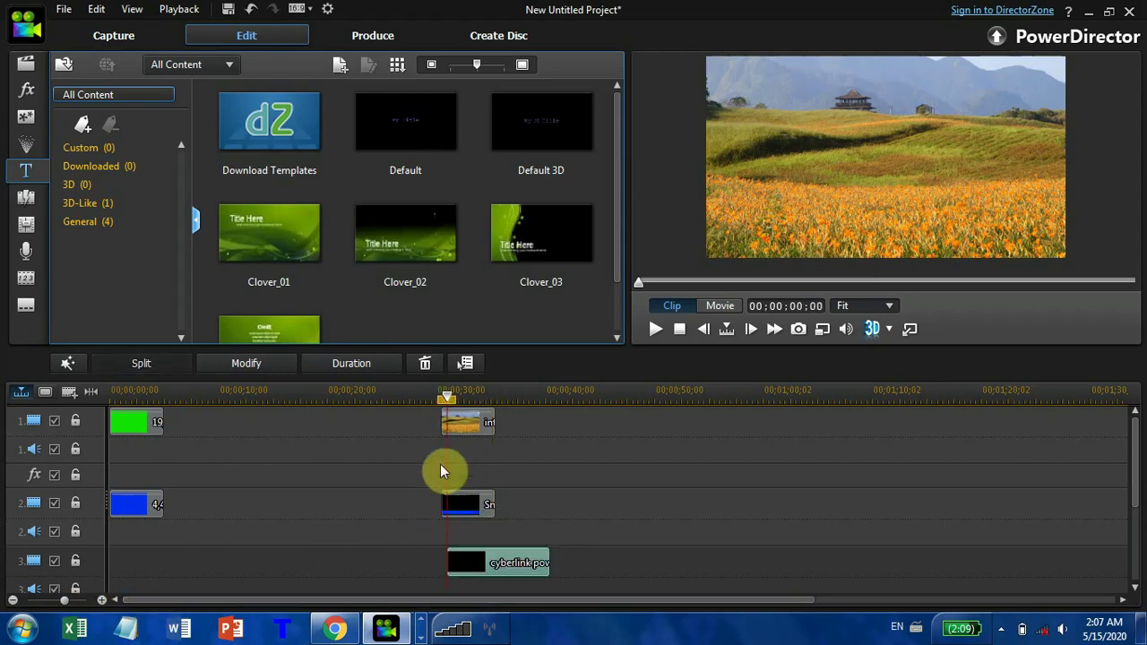
drag(448, 397, 403, 396)
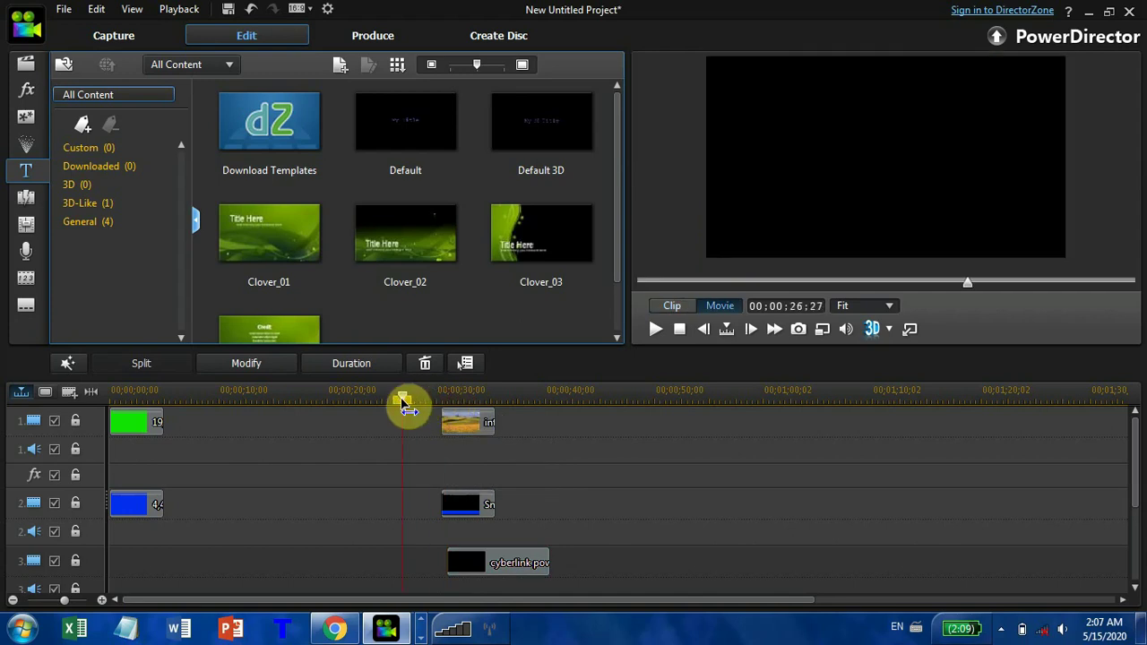
click(654, 329)
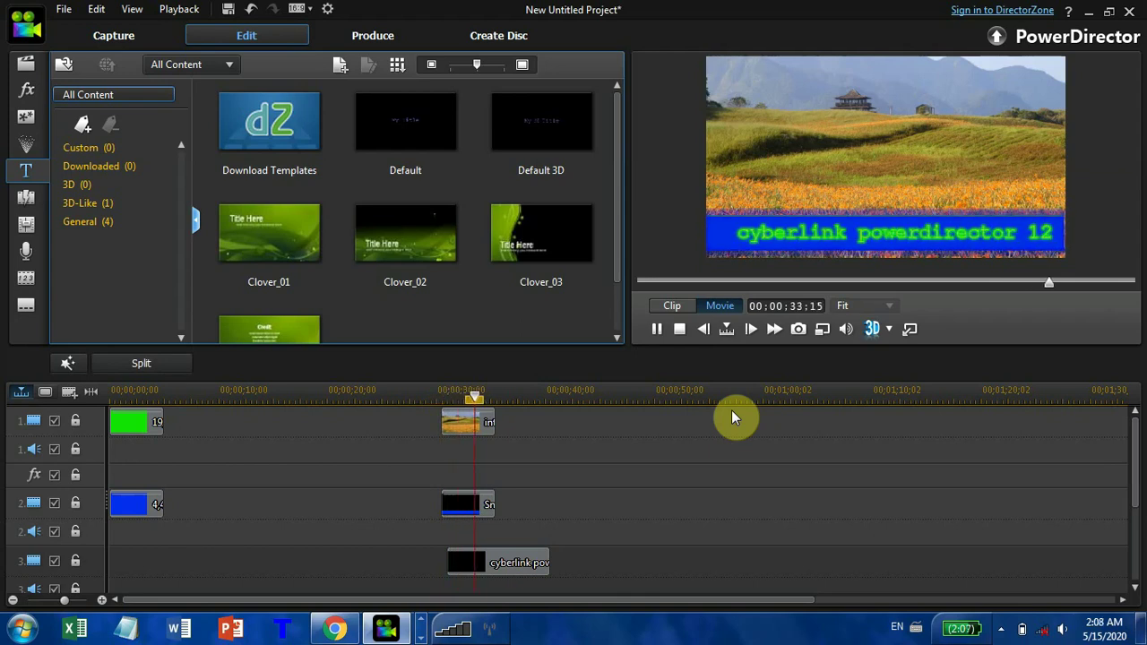
click(656, 328)
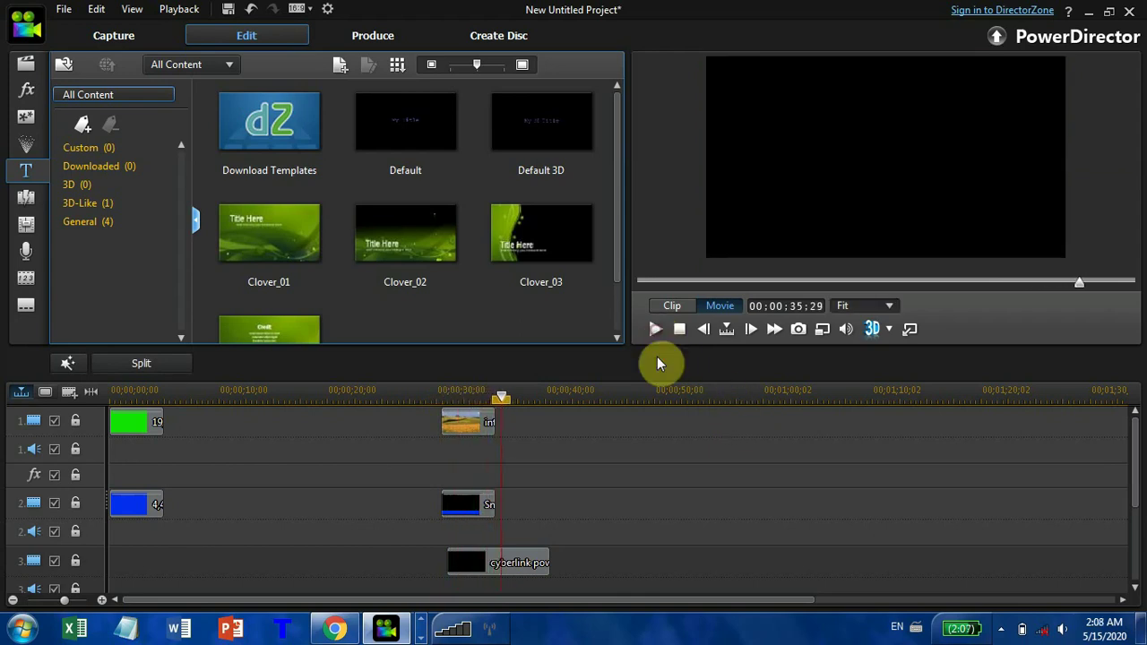
Trim the title clip's end to 00:00:35:14, in line with the photo and blue strip, and play the movie over it.
click(549, 563)
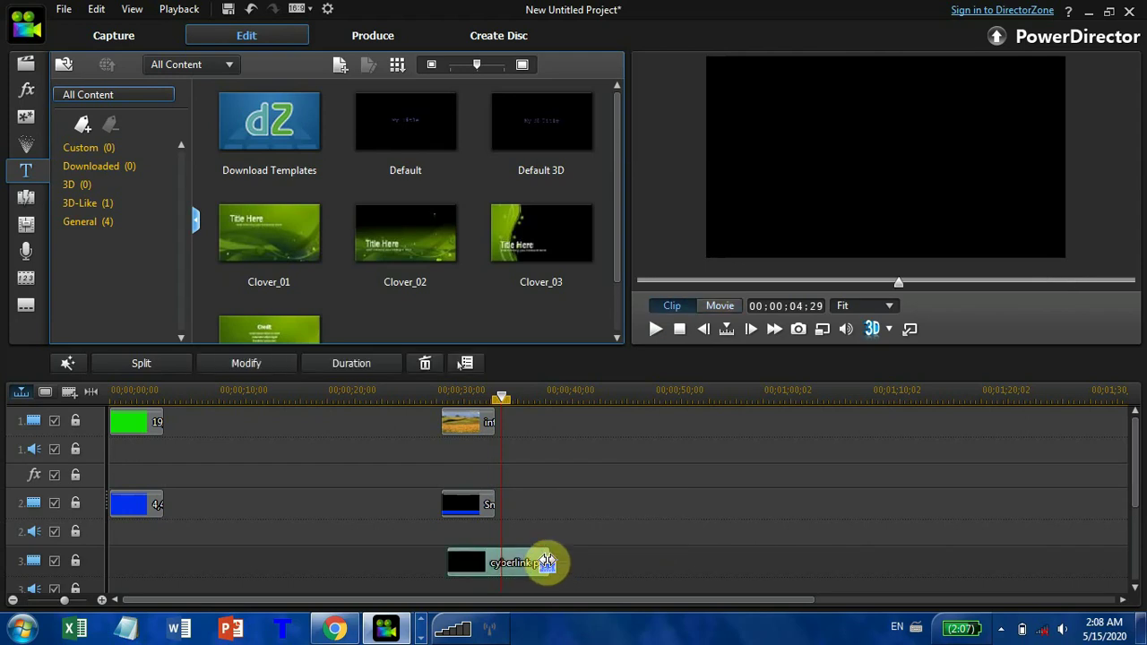
drag(543, 563, 495, 565)
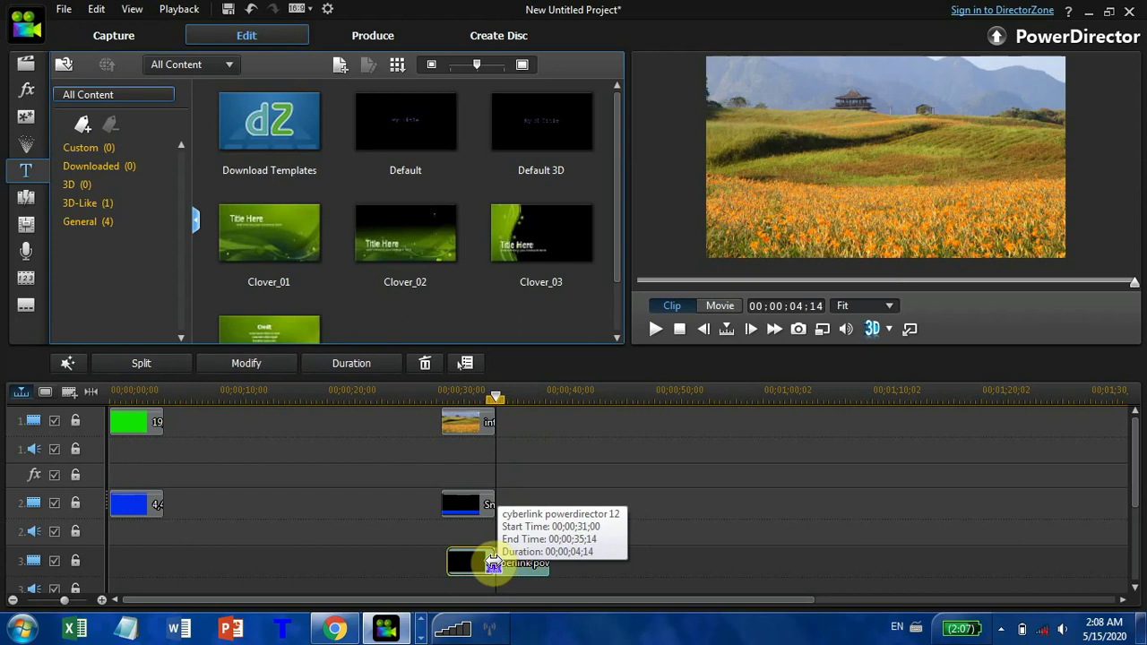
click(490, 399)
drag(491, 399, 433, 413)
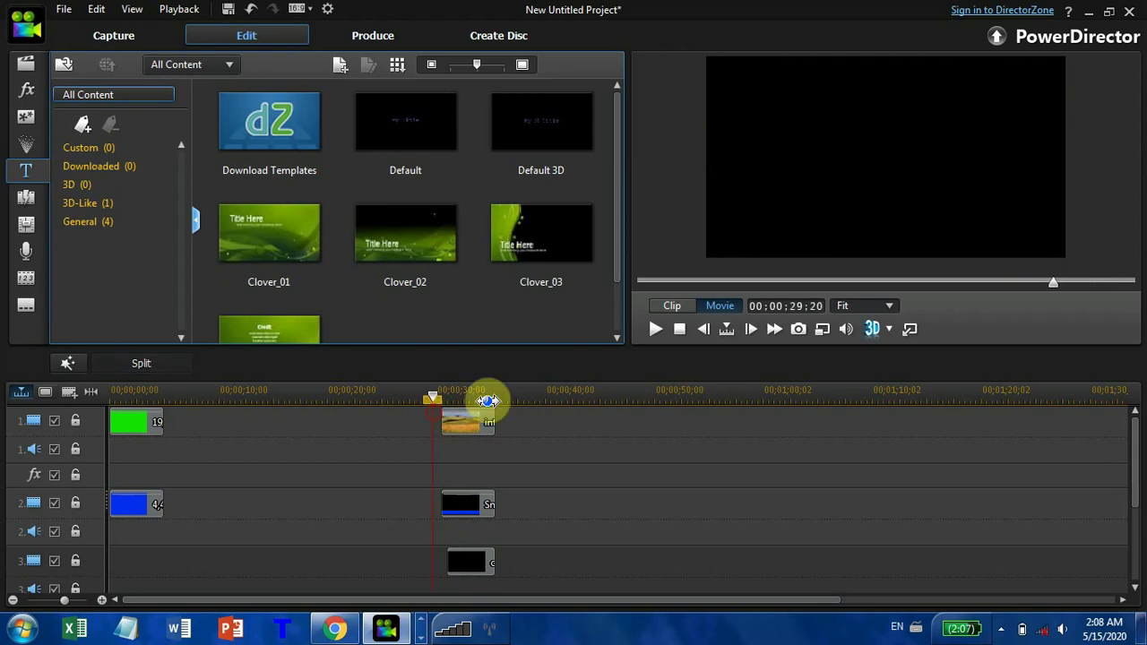
click(655, 330)
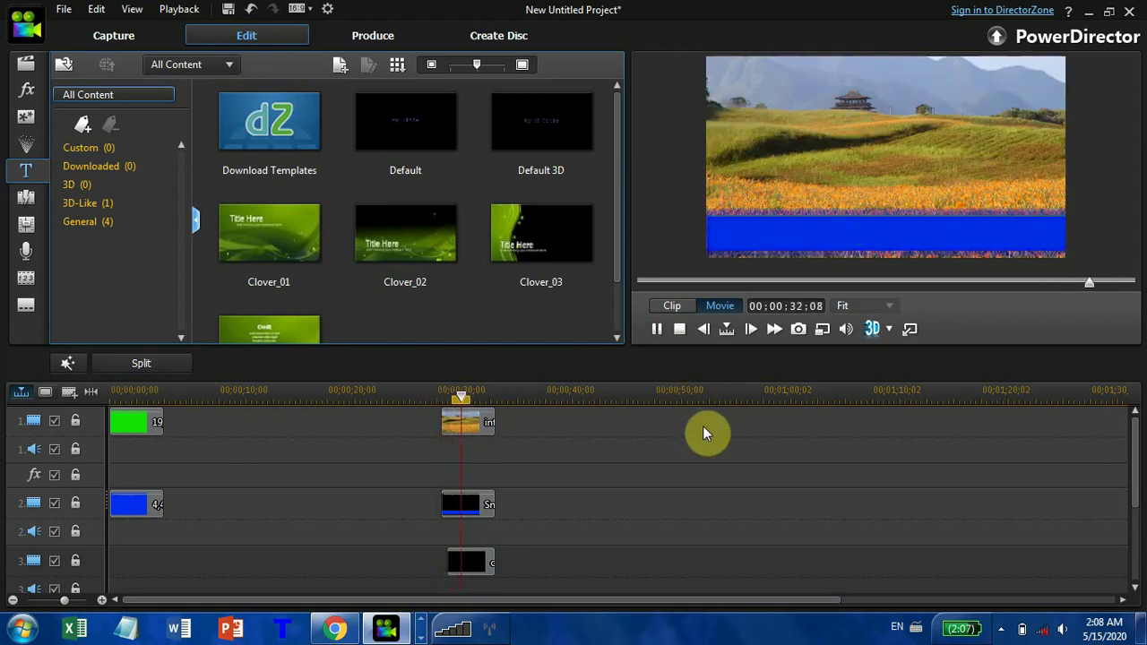
click(656, 329)
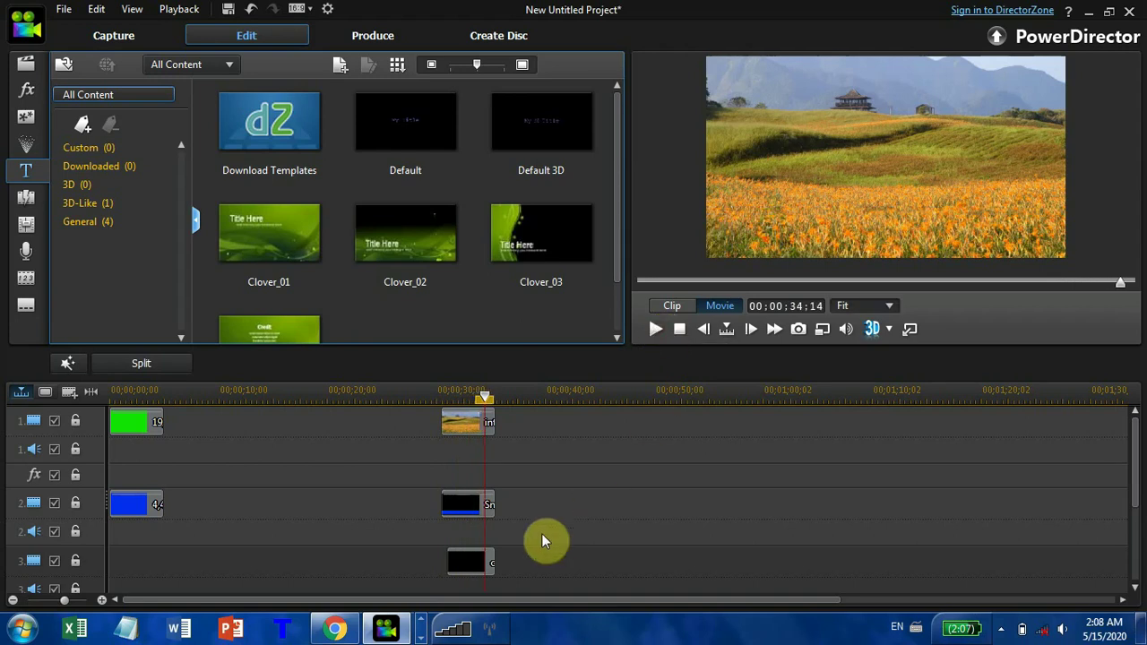
Extend the title clip's end to about 00:00:36:28, trim its start to 00:00:31:20, and play the movie from before the photo.
click(492, 562)
drag(497, 565, 512, 560)
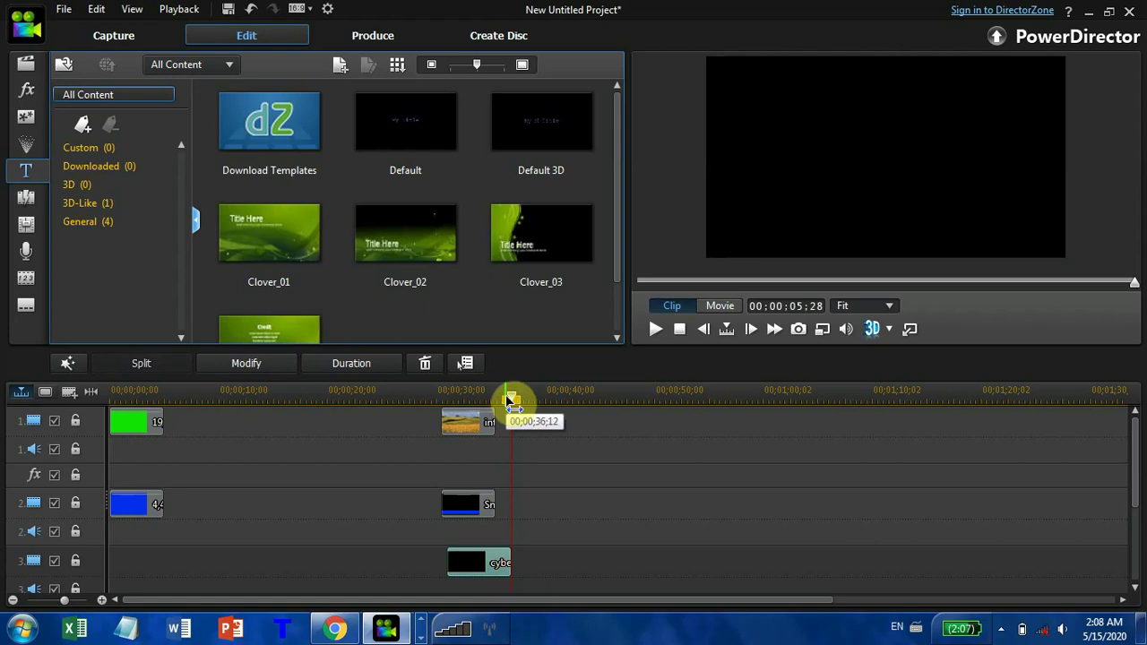
drag(512, 397, 453, 427)
click(470, 561)
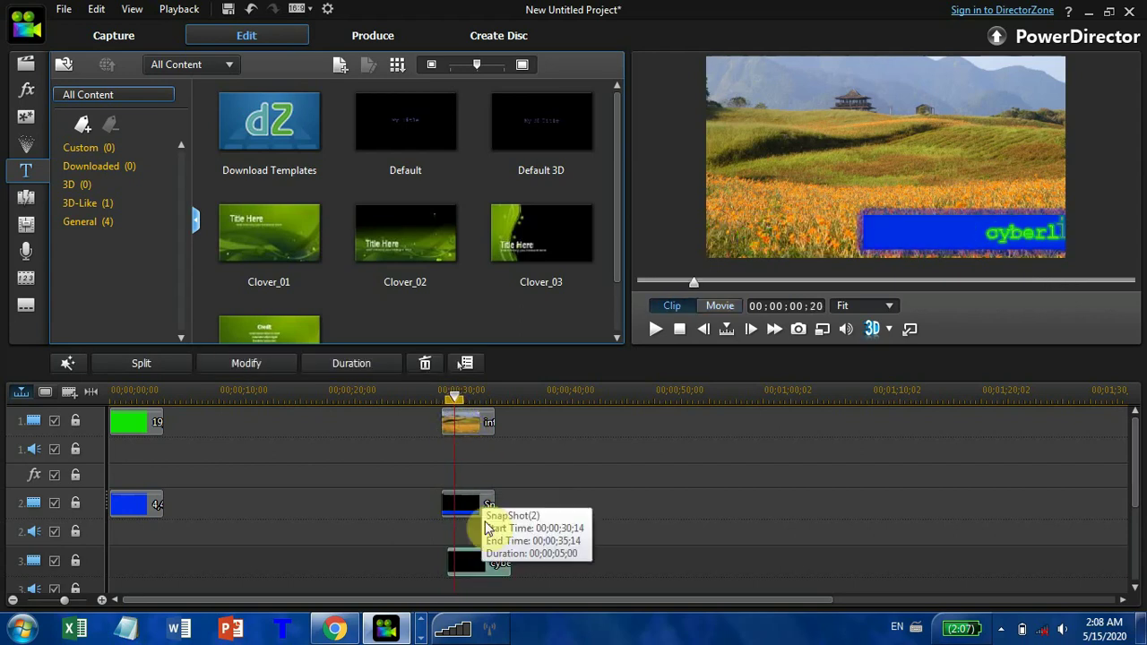
click(452, 564)
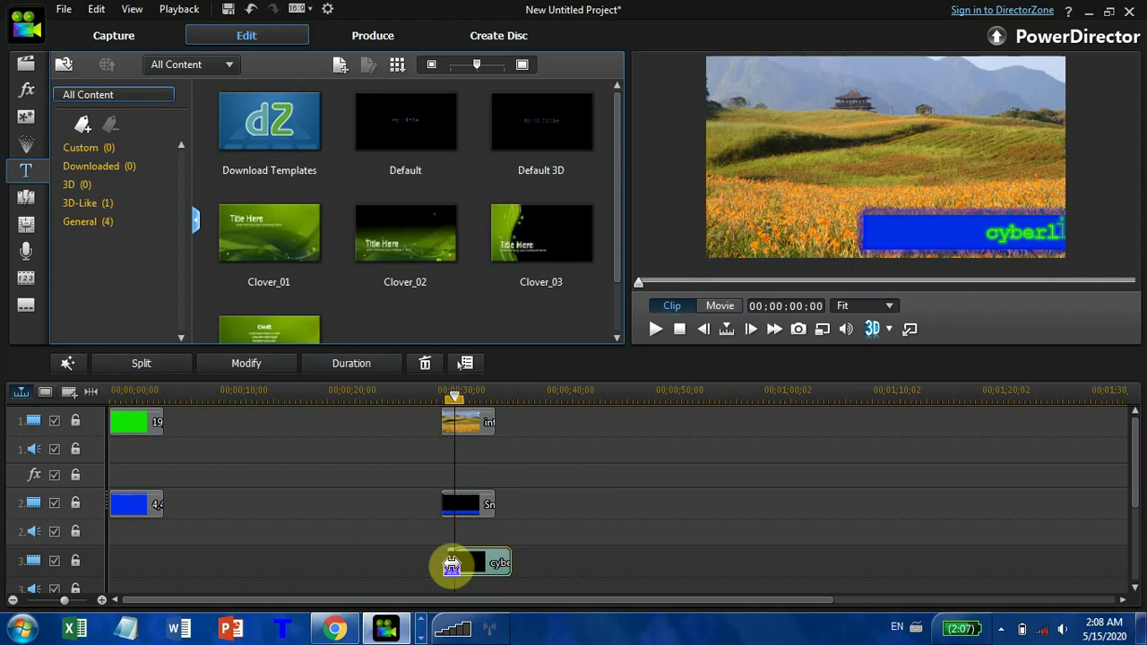
drag(452, 564, 455, 563)
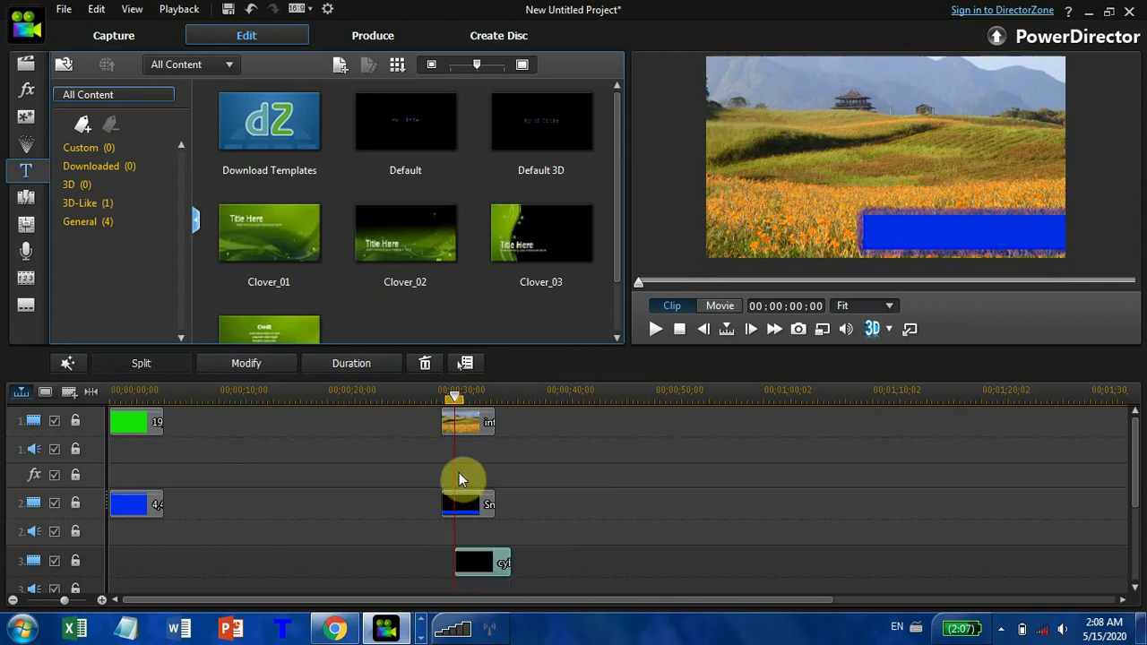
click(465, 398)
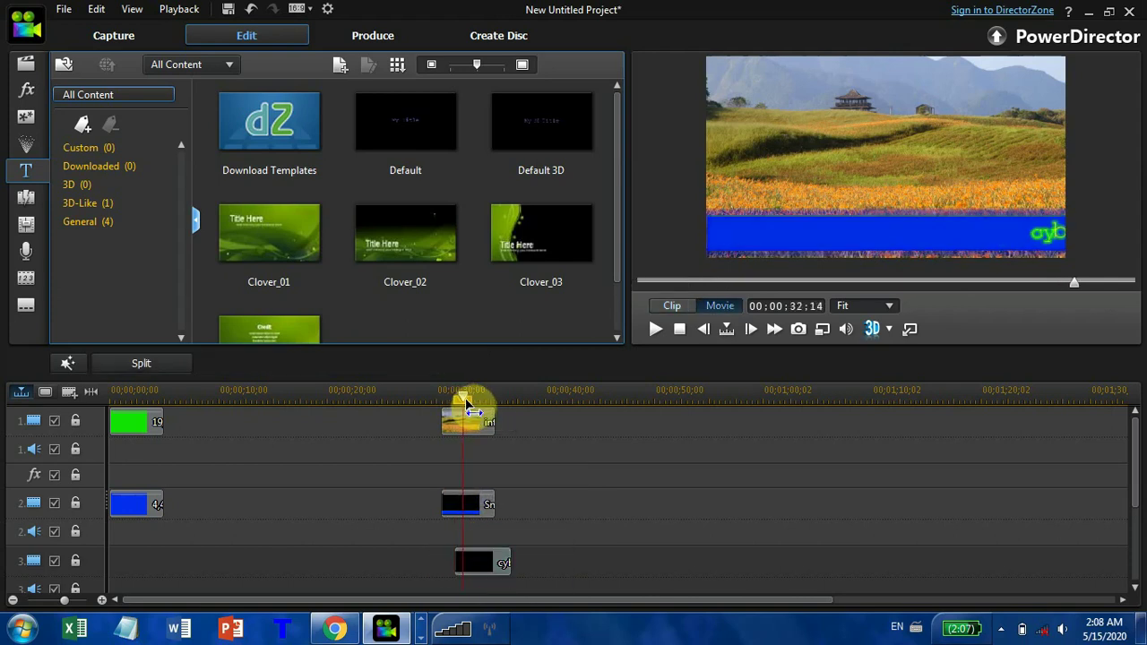
drag(468, 403, 428, 409)
click(659, 330)
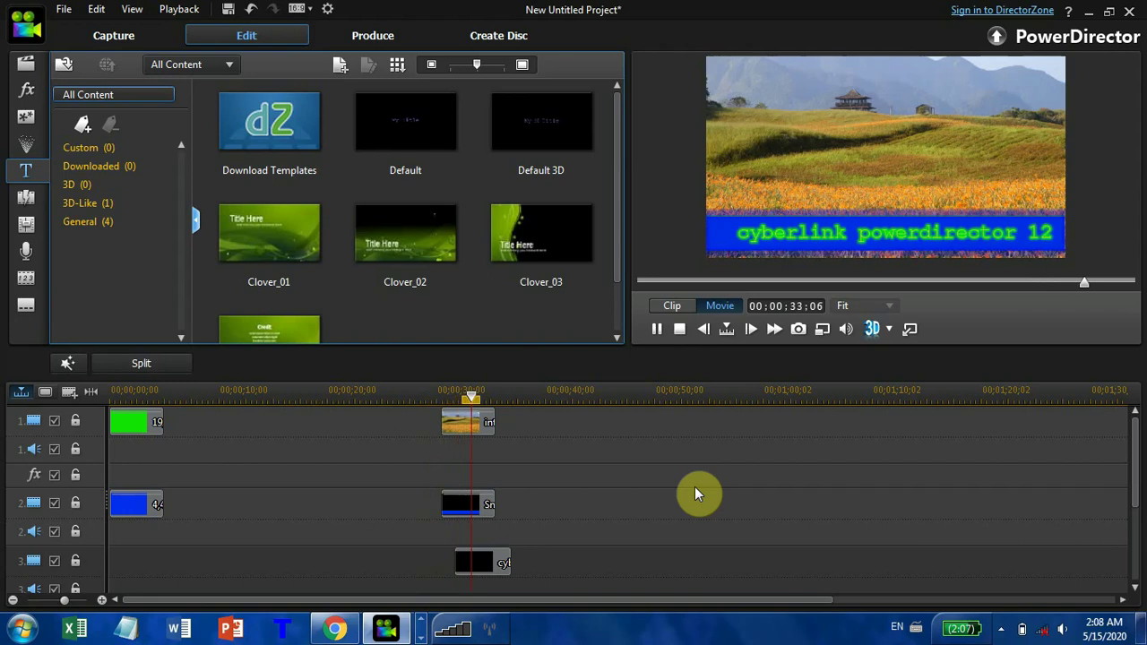
click(658, 329)
Extend the title clip on track 3 to end at 00:00:37:21 and play the movie from about 00:00:29:13.
click(508, 564)
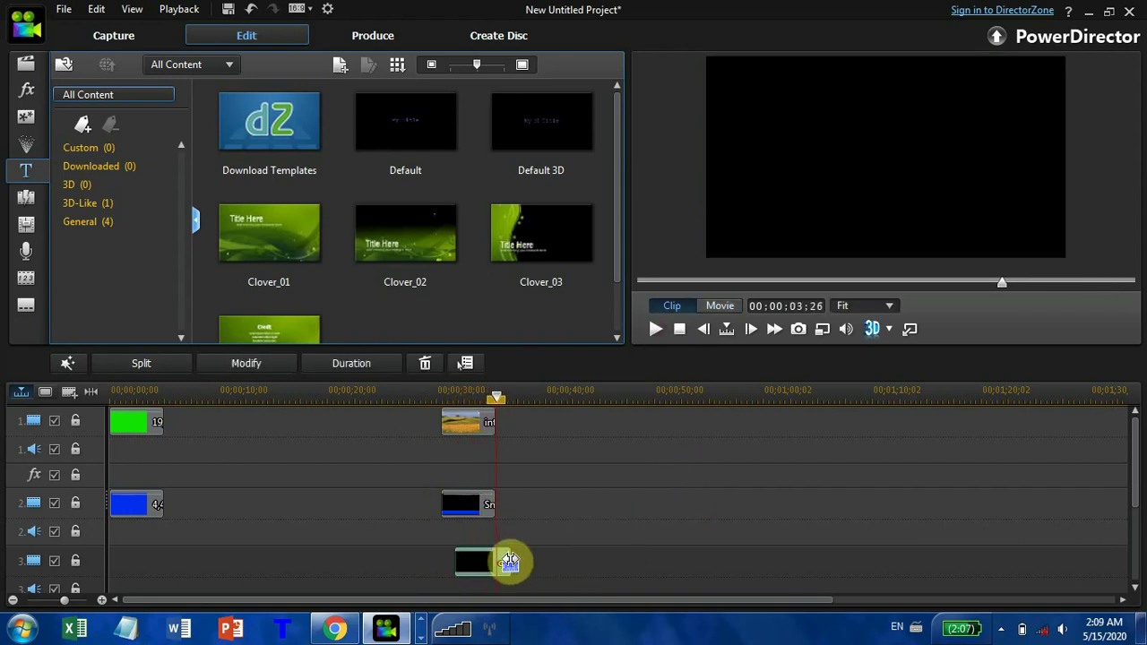
drag(508, 564, 520, 562)
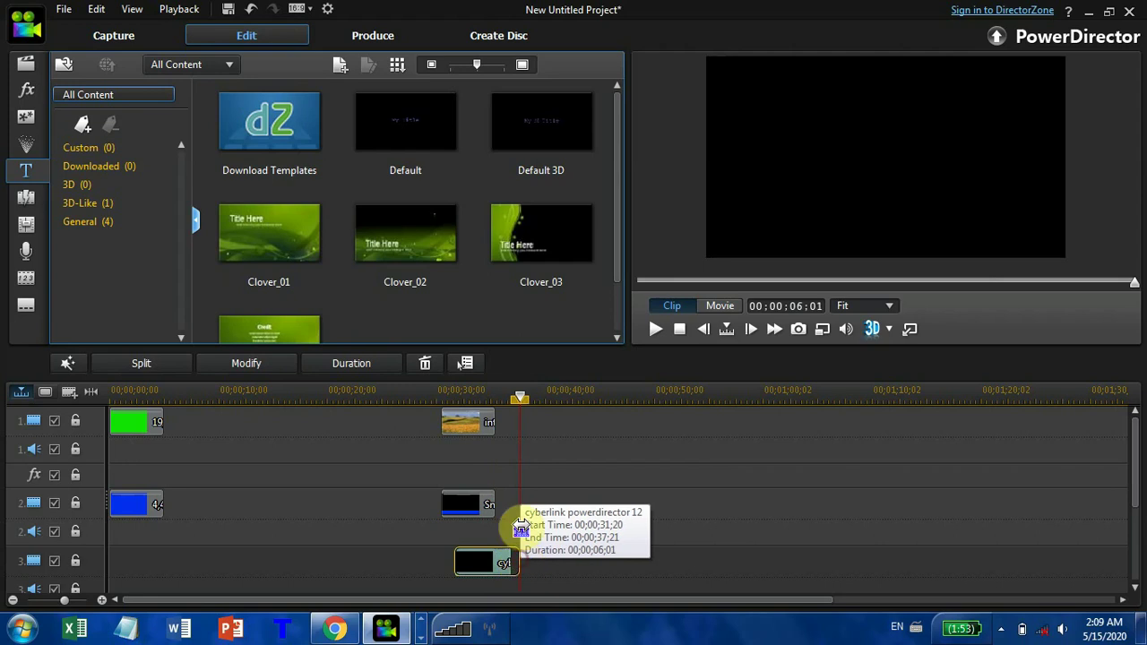
drag(519, 399, 435, 435)
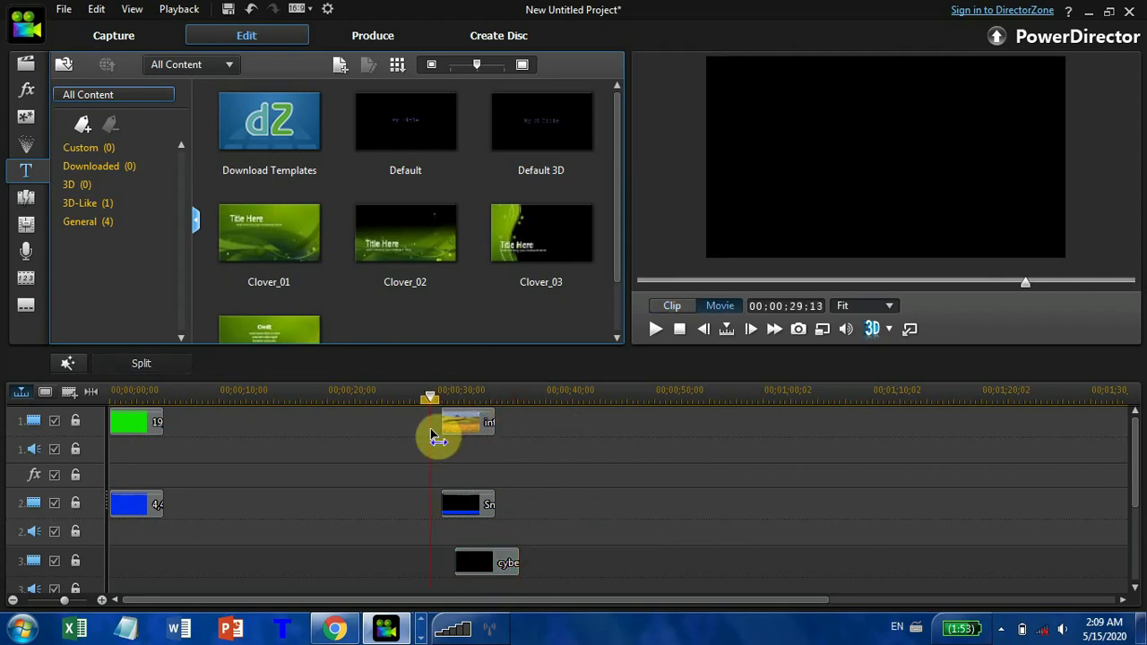
click(656, 328)
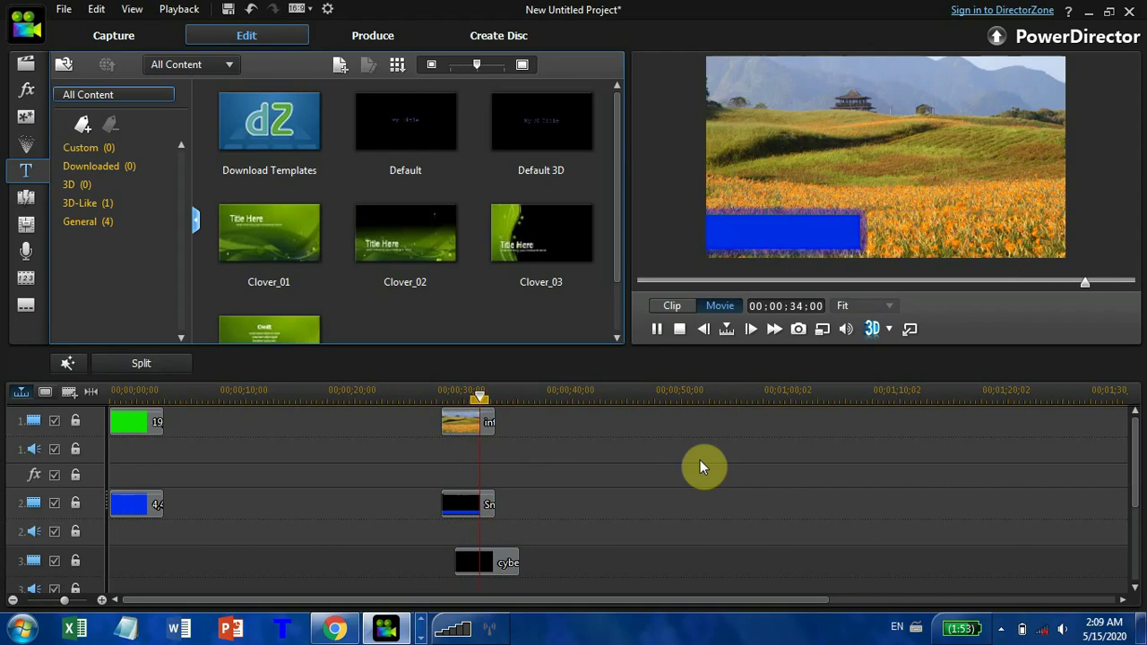
click(658, 329)
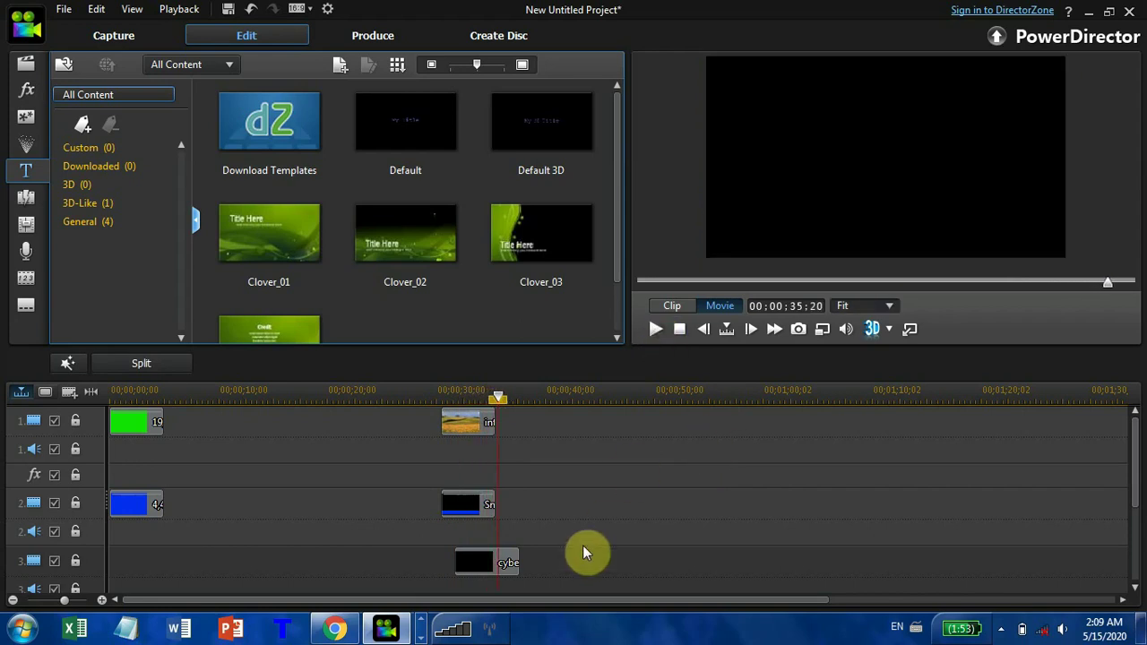
Extend the title clip on track 3 to end at 00:00:38:26 and play the movie from 00:00:29:23.
click(518, 561)
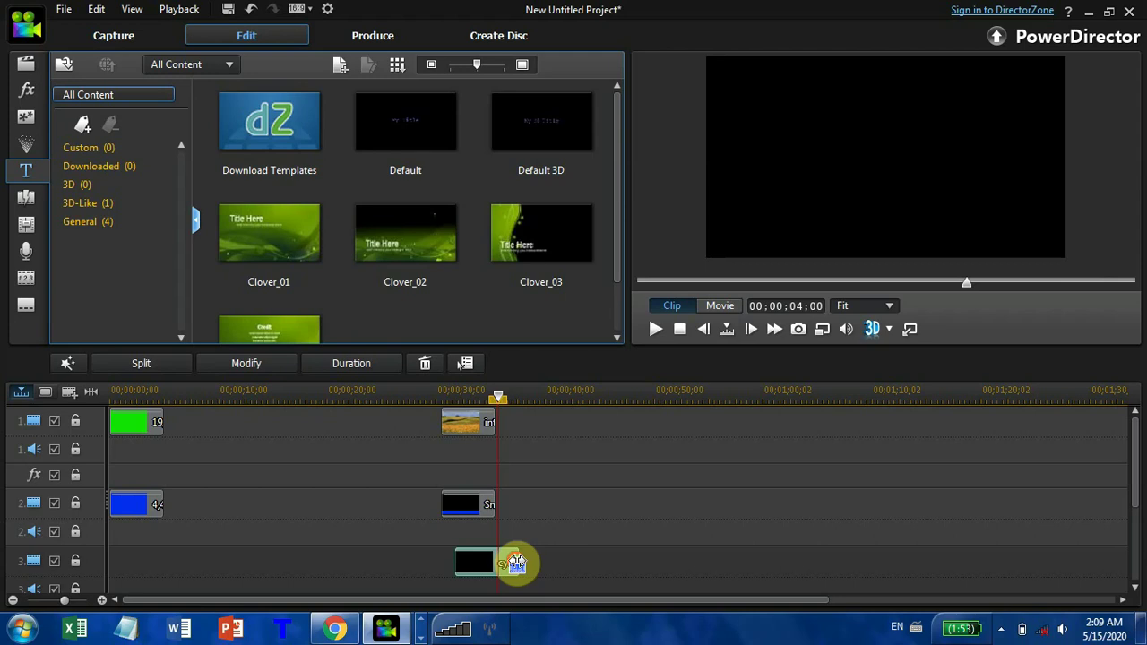
drag(527, 565, 532, 562)
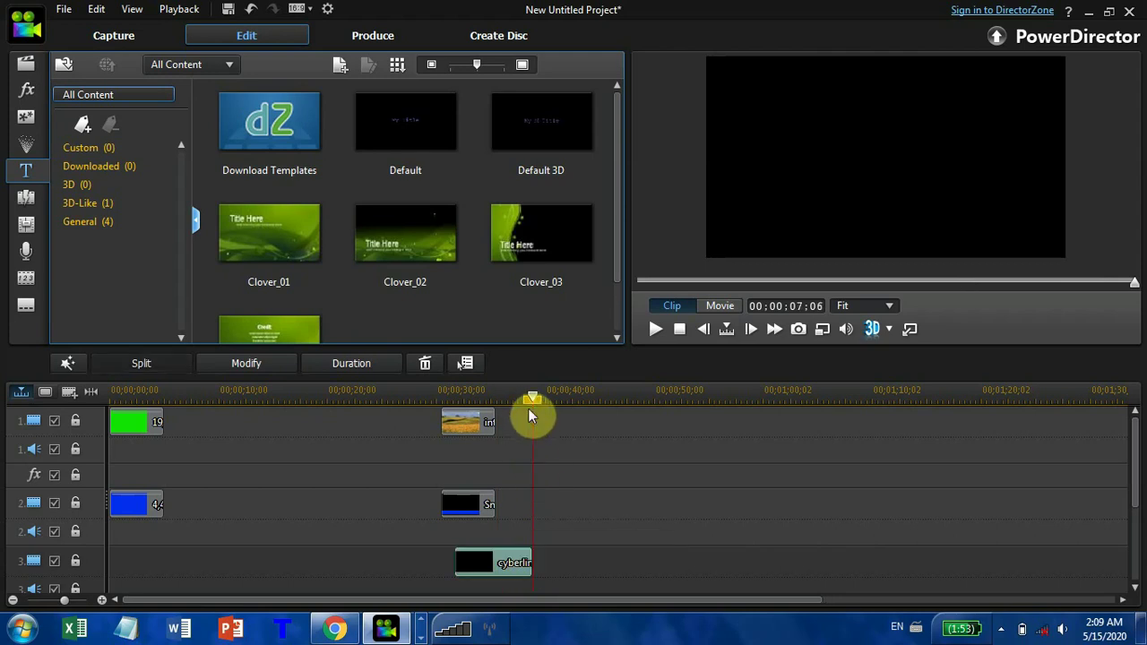
drag(532, 400, 433, 399)
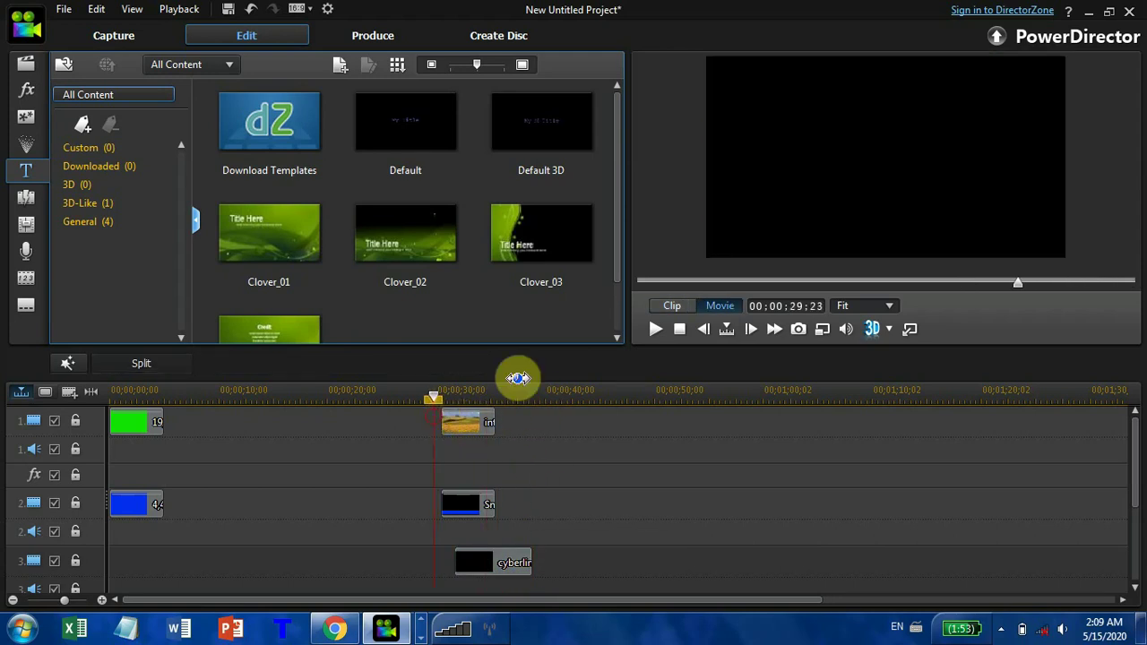
click(654, 330)
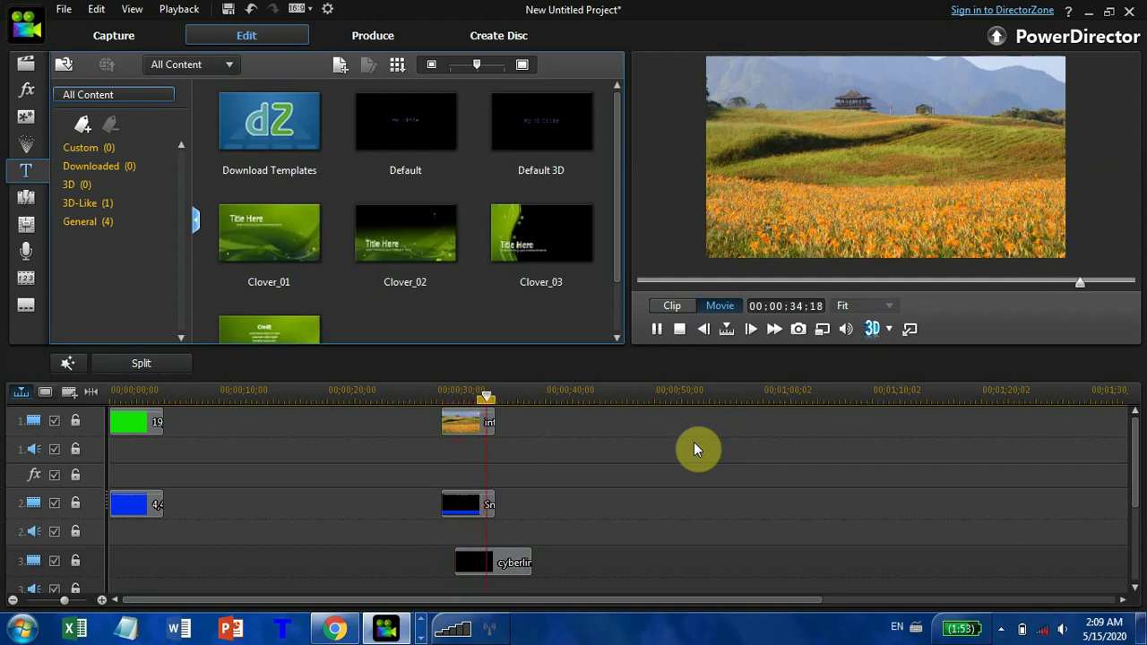
click(657, 329)
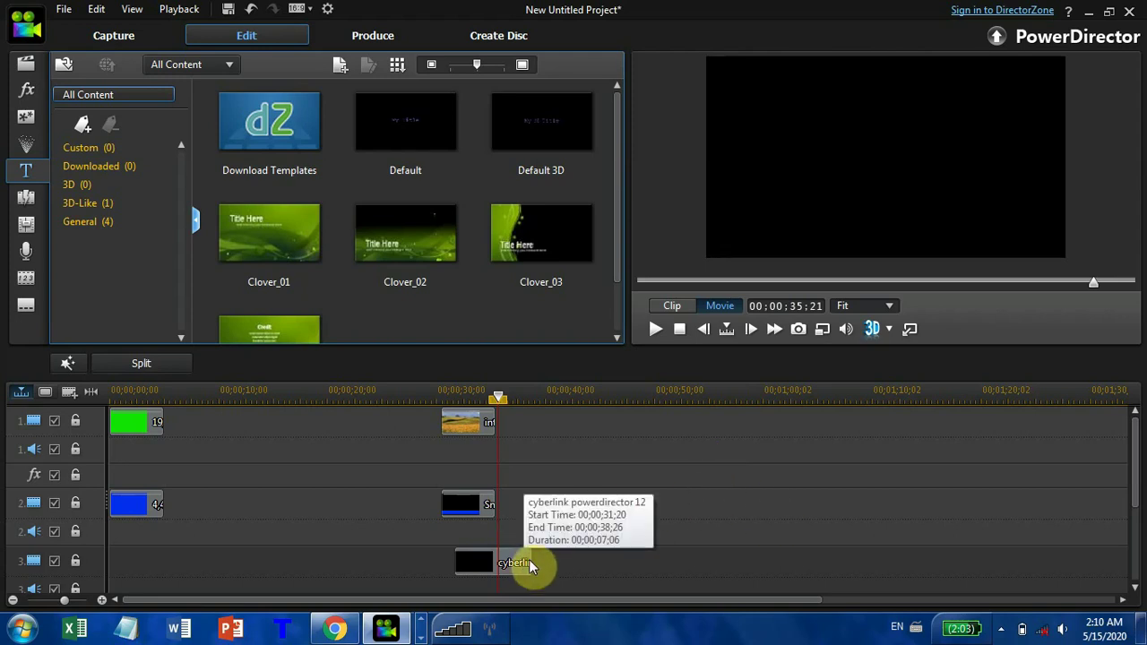
Replay the movie from just before the photo to check the title's timing against the blue strip.
drag(498, 397, 434, 397)
click(657, 329)
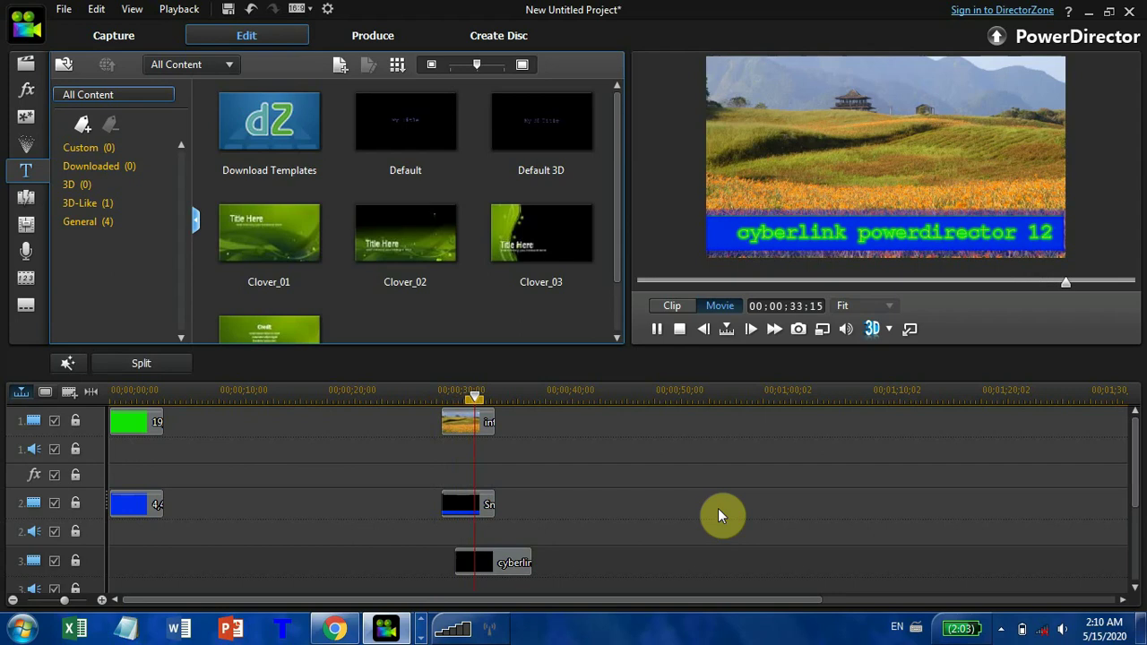
click(655, 329)
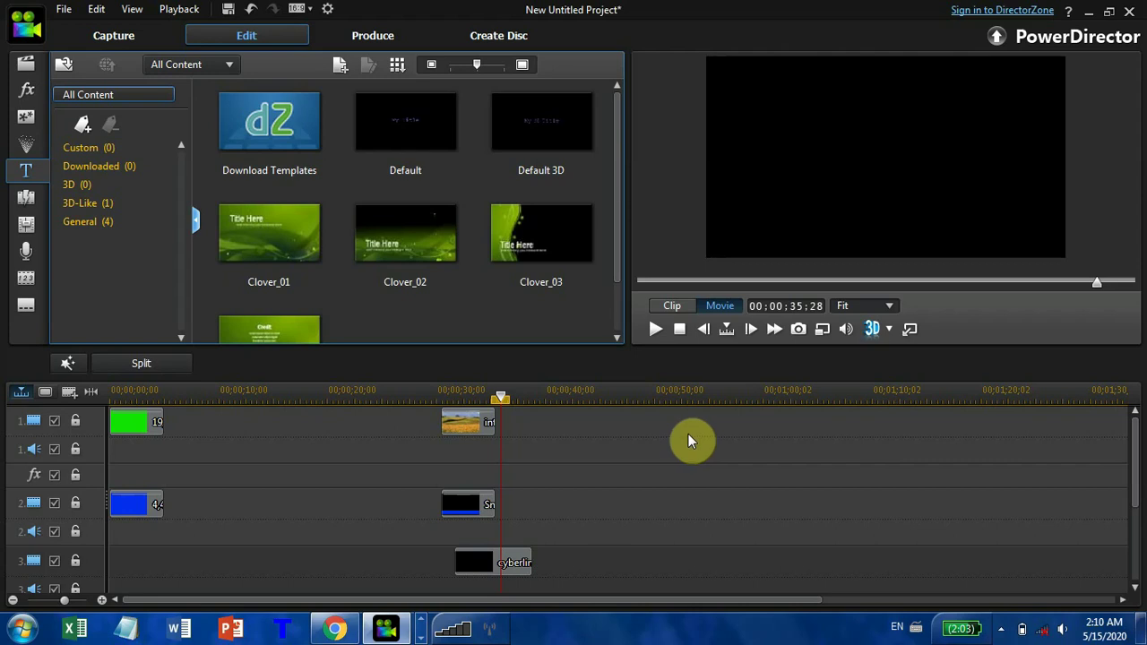
click(1088, 13)
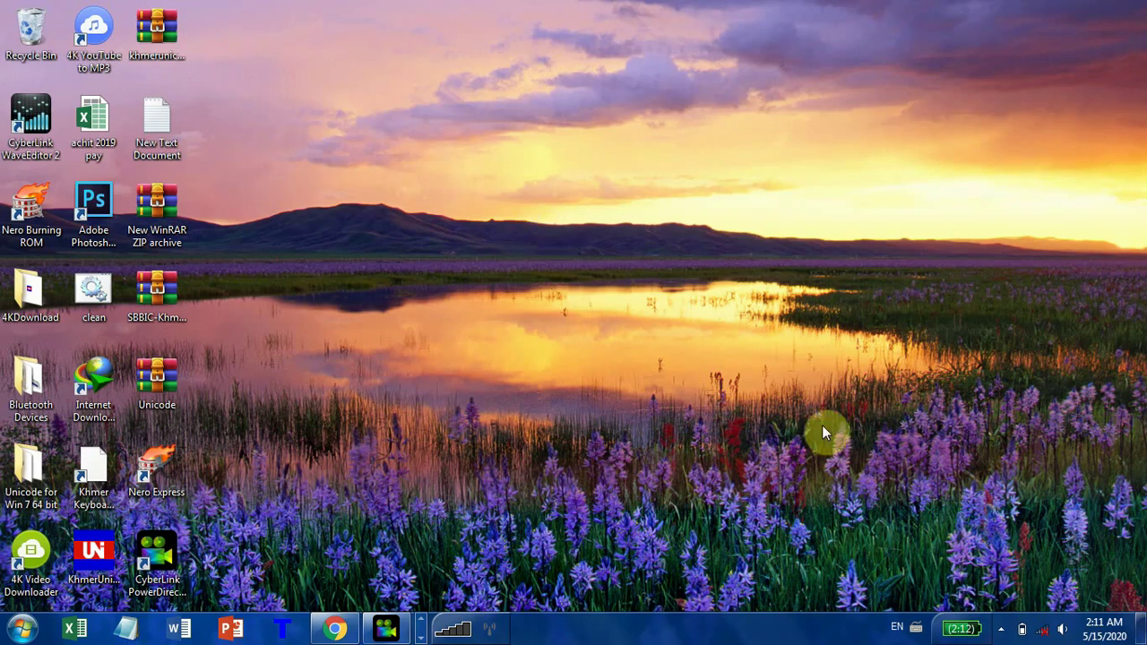
click(1001, 629)
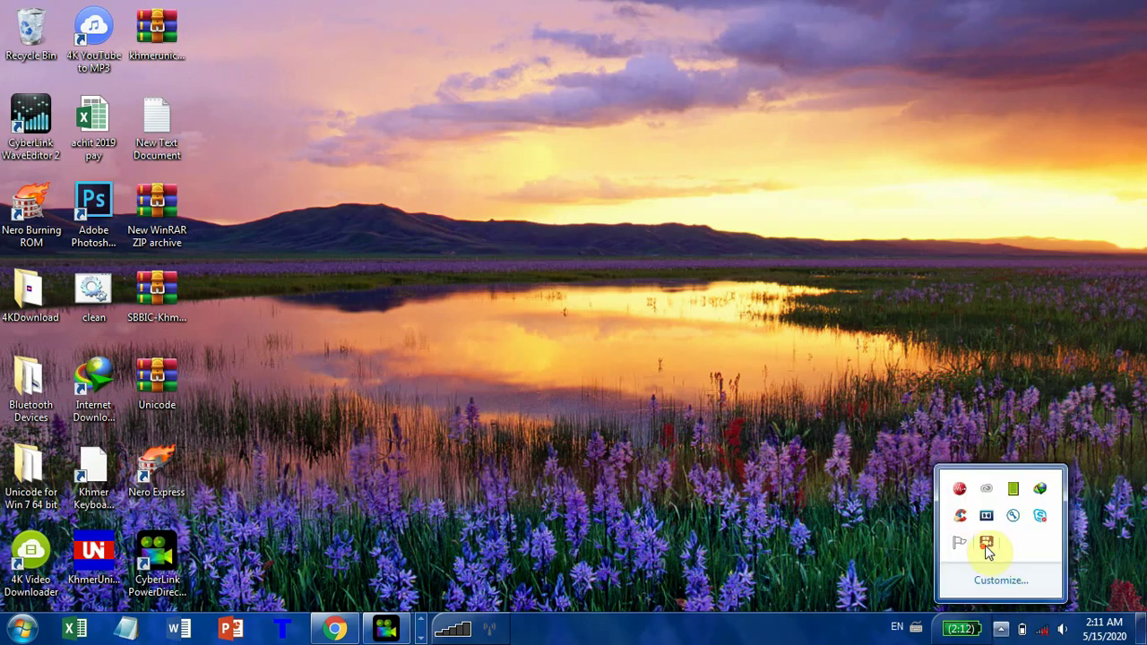
right_click(986, 544)
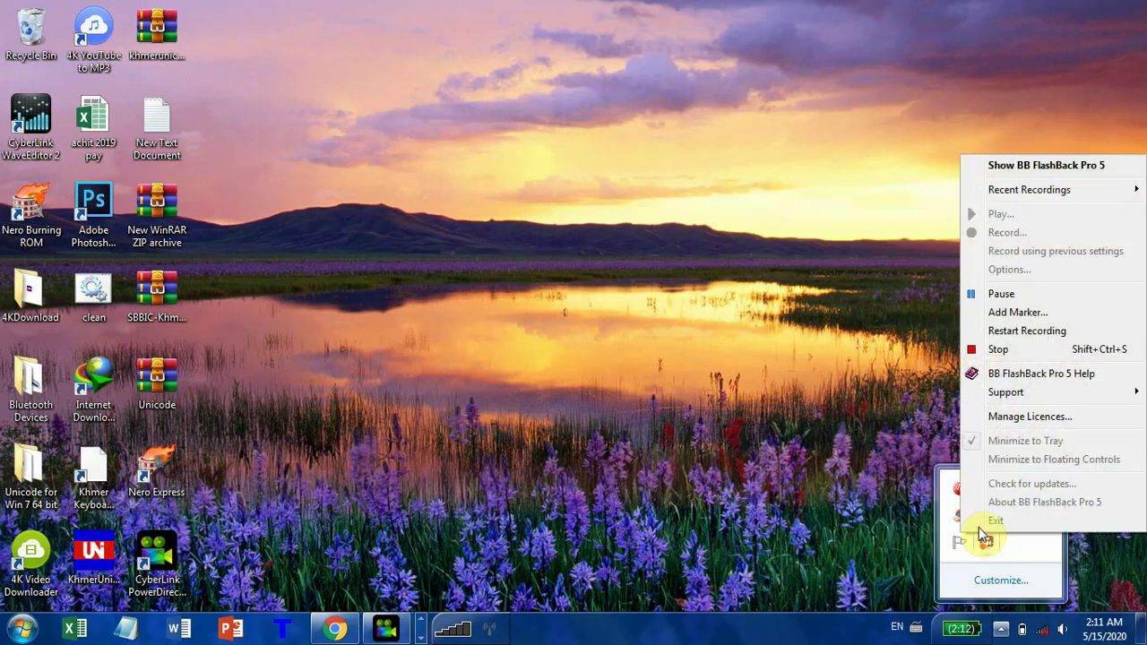